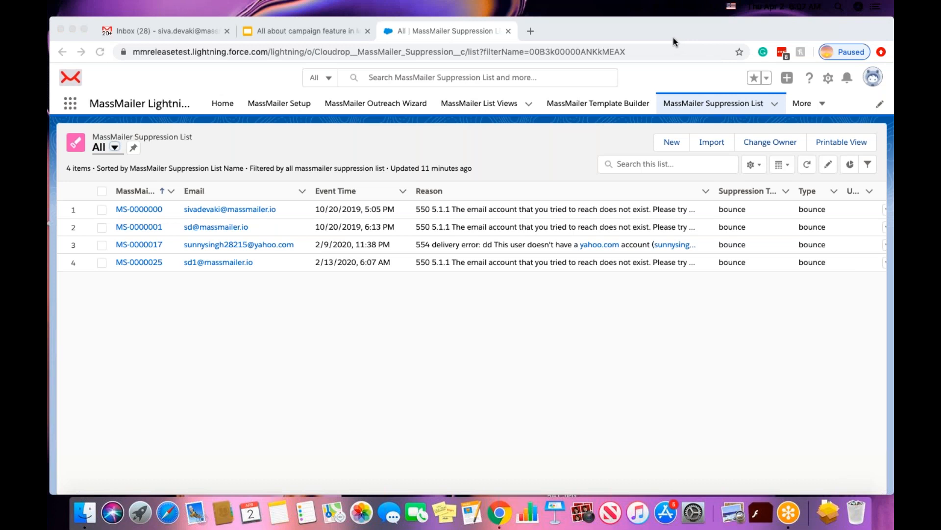
Switch from the MassMailer app to the Marketing app through the App Launcher.
left_click(295, 133)
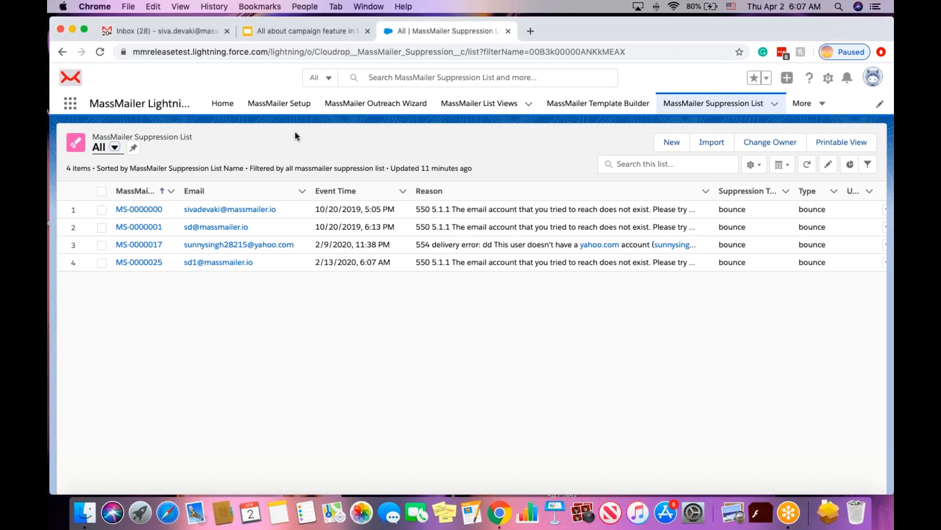
left_click(225, 104, "super")
left_click(551, 36)
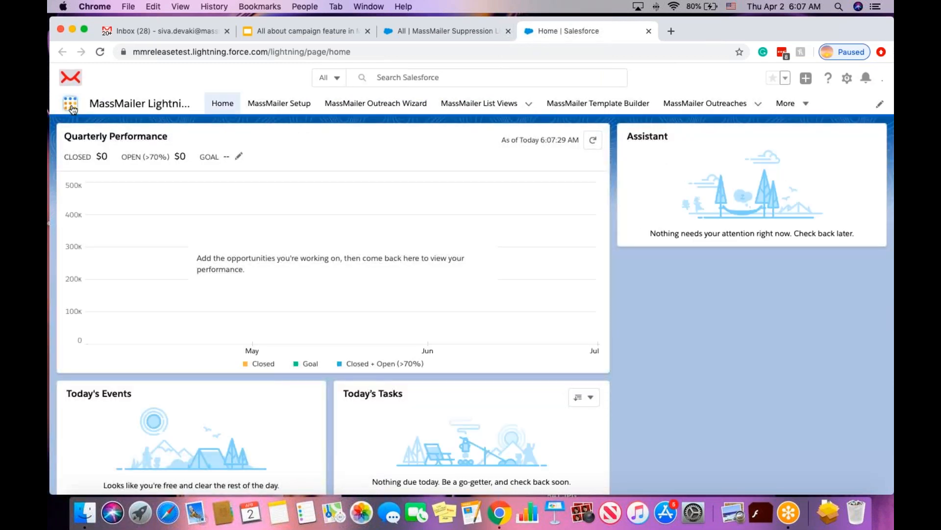
left_click(72, 103)
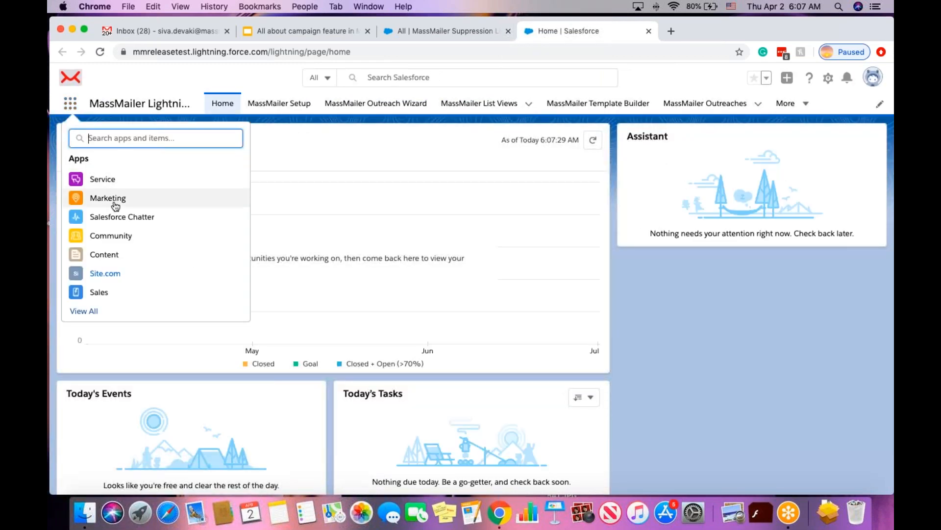
left_click(98, 201)
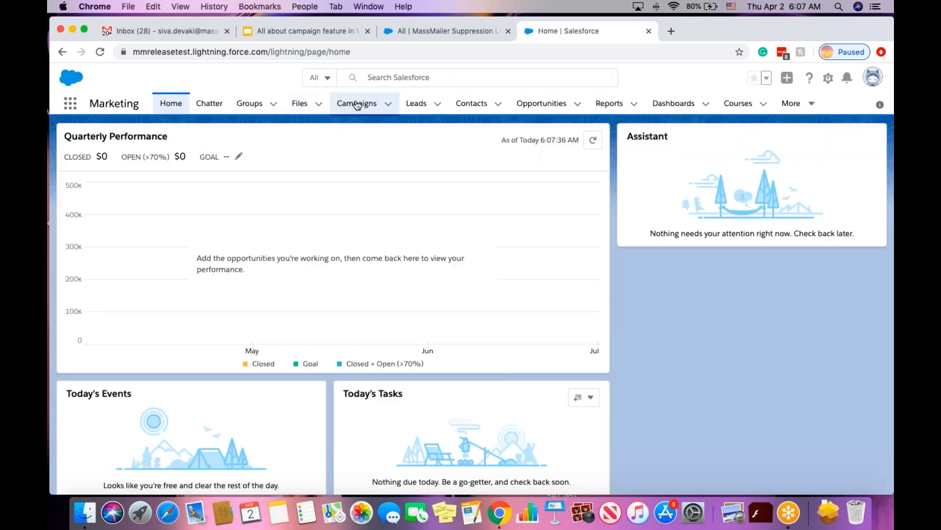
Open the Campaigns tab to show the Recently Viewed list of 34 campaigns.
left_click(355, 105)
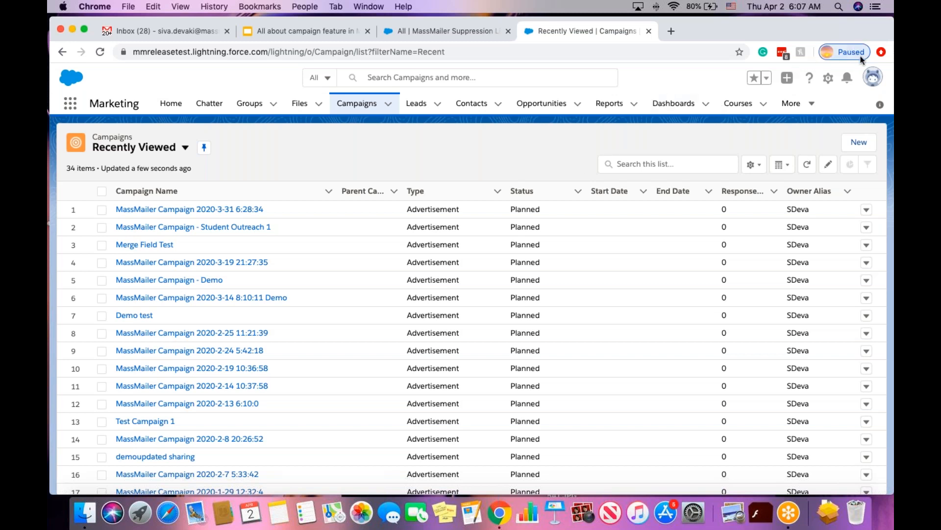
left_click(884, 37)
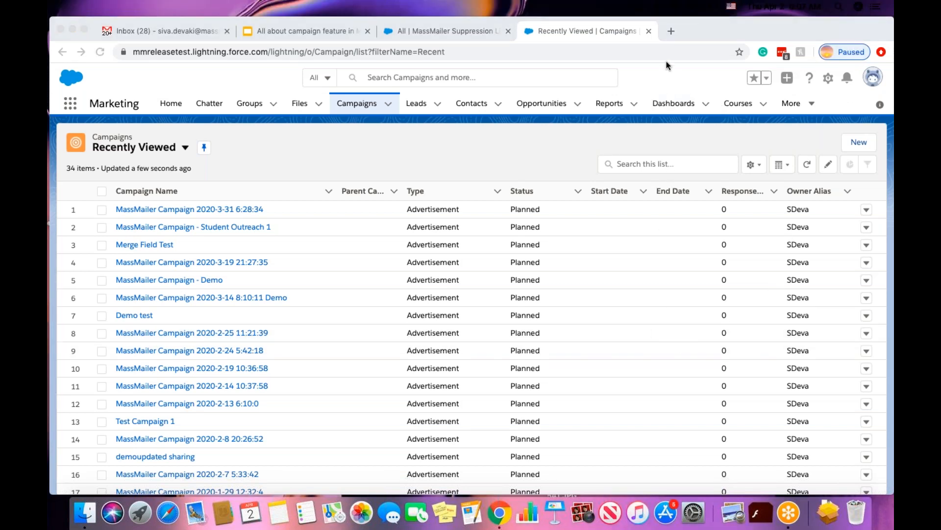
left_click(555, 135)
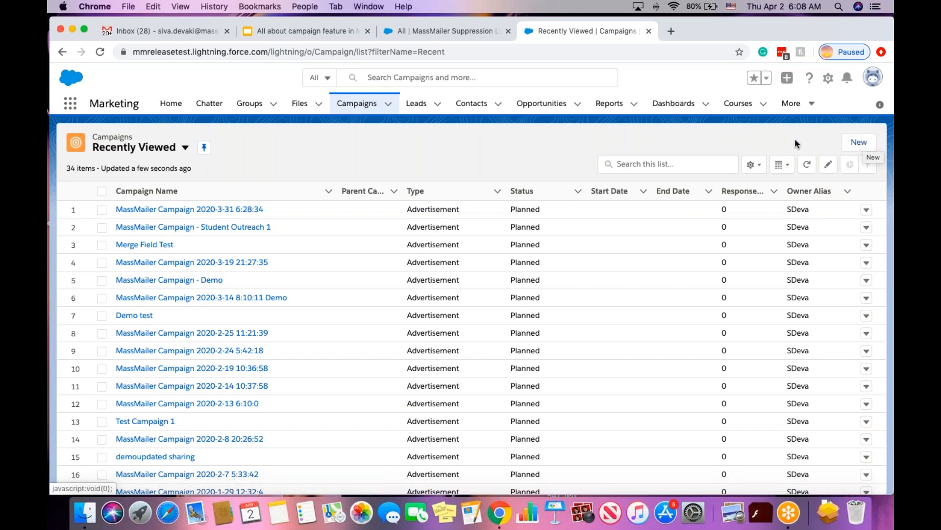
Create a campaign named 'MM Webinar Demo 1' with type Advertisement and save it.
left_click(855, 144)
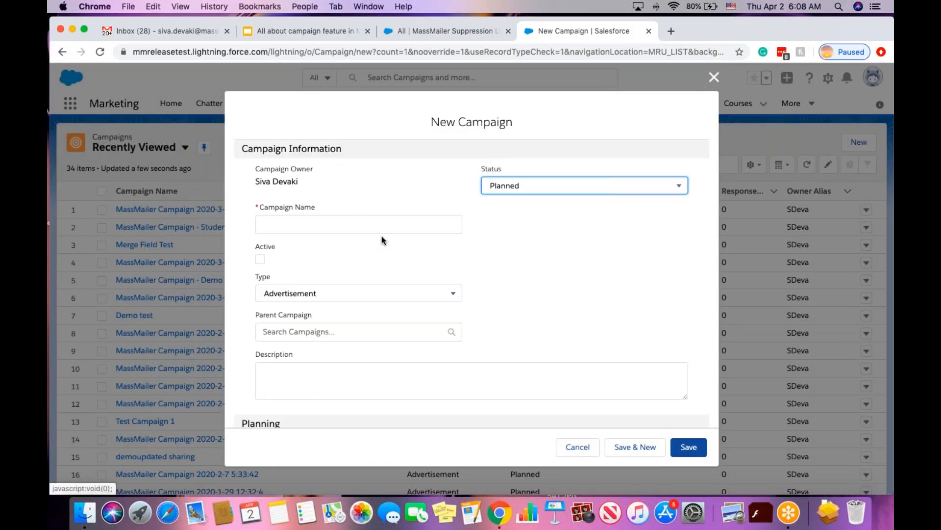
left_click(337, 224)
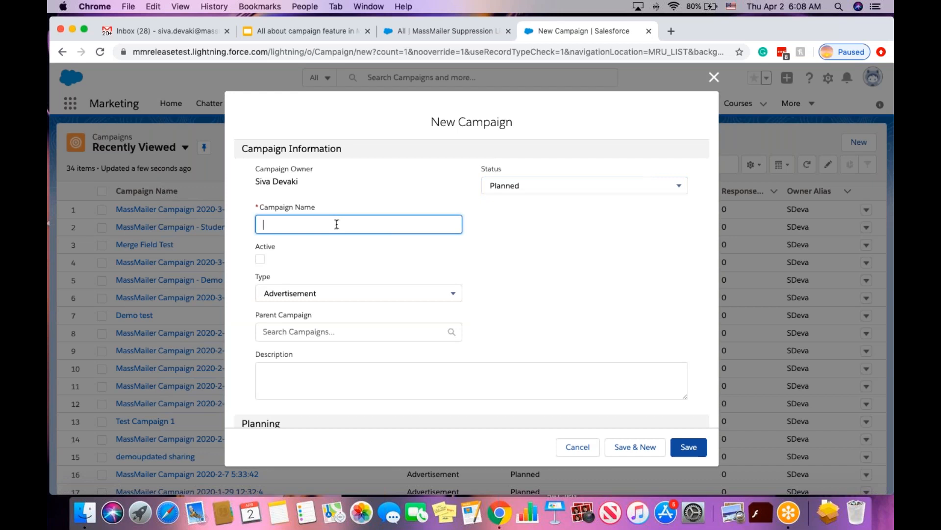
type("MM Webinar Demo")
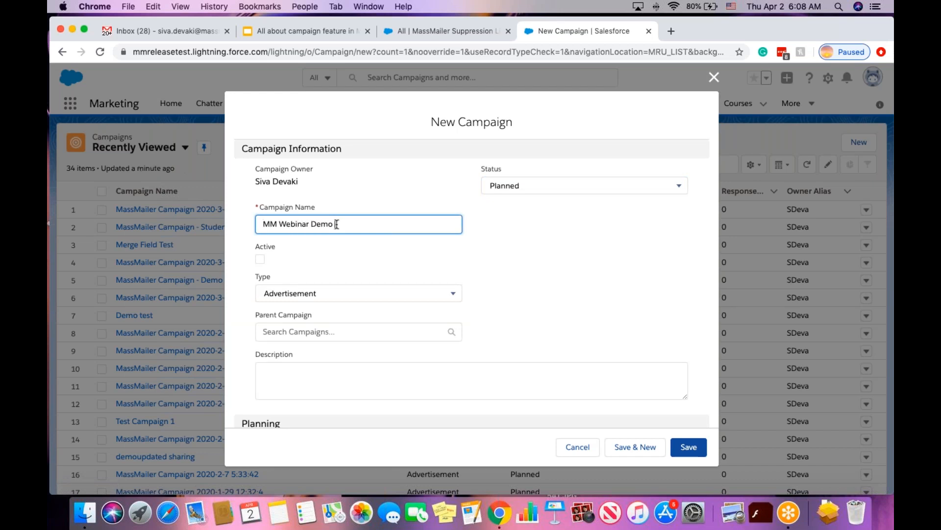
type(" 1")
left_click(398, 298)
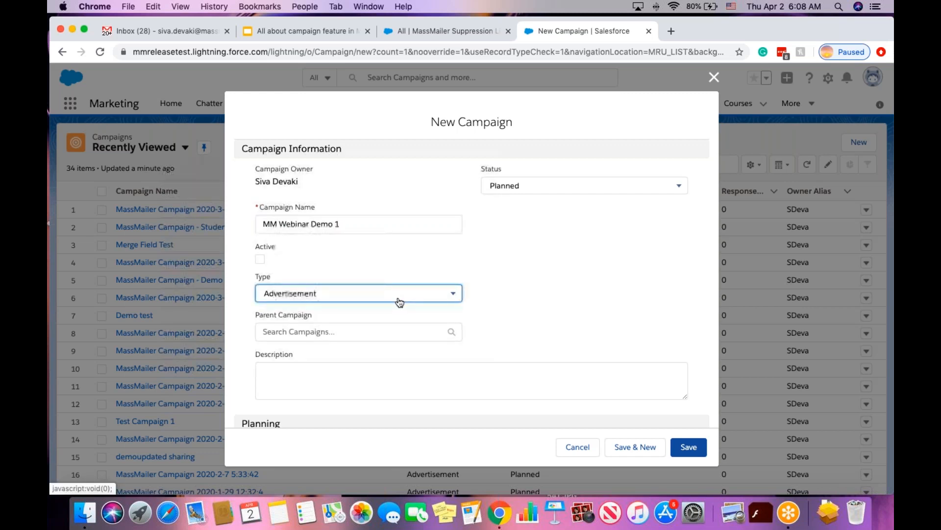
left_click(345, 255)
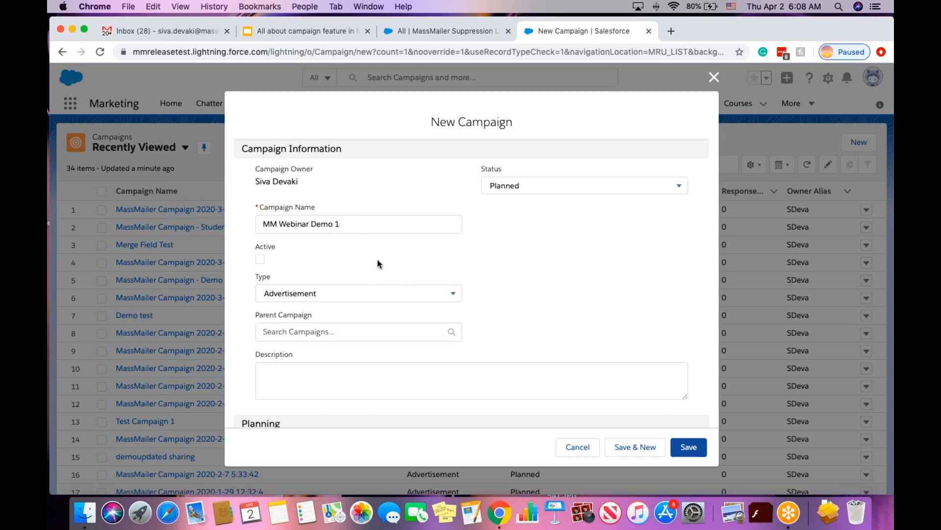
left_click(689, 447)
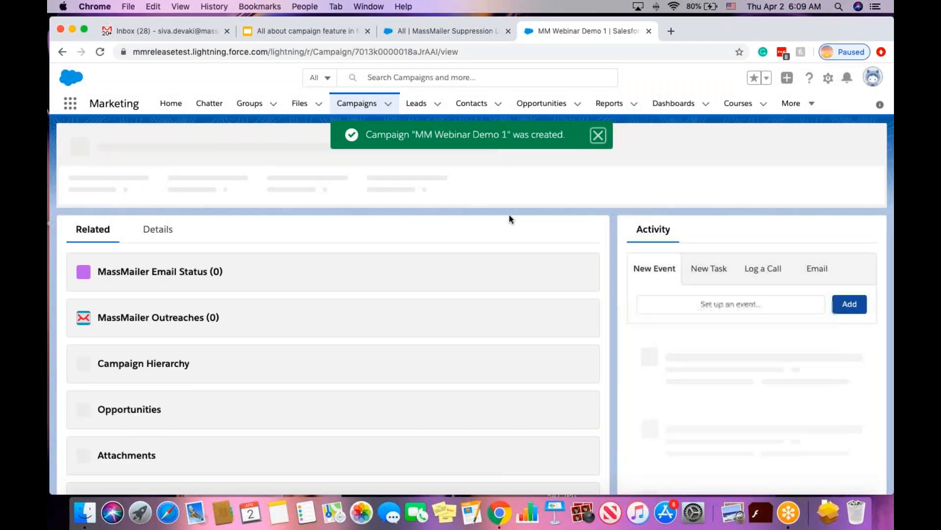
Dismiss the creation notice and browse the campaign's actions dropdown, including the MassMailer actions.
left_click(598, 135)
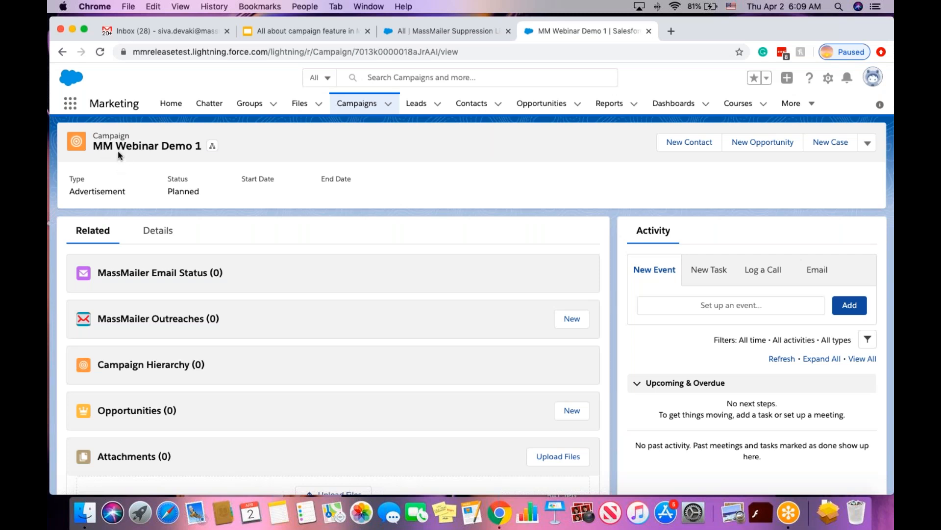
left_click(868, 144)
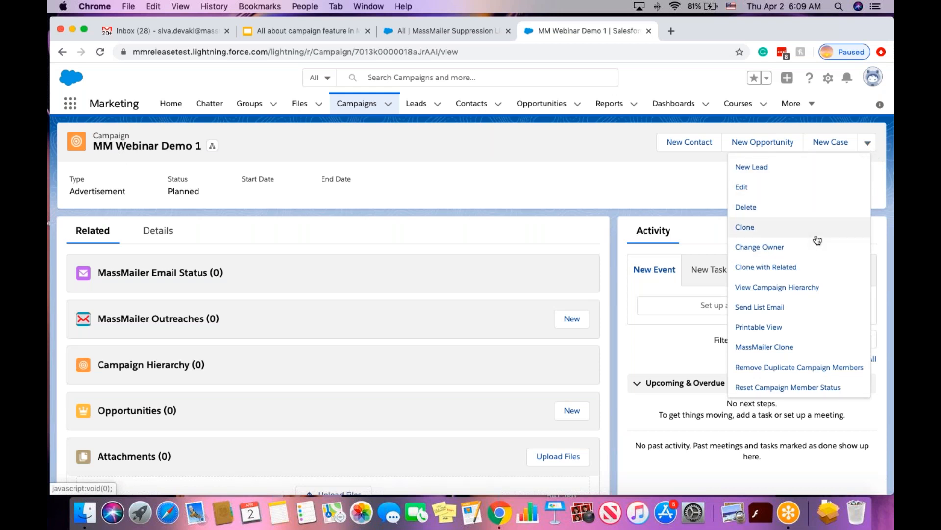
scroll(807, 300, "down", 4)
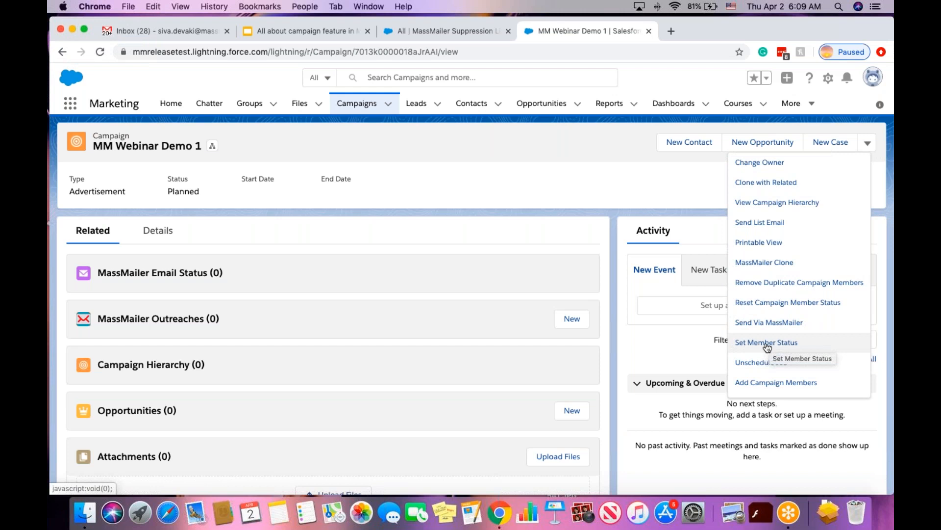
left_click(500, 195)
scroll(459, 347, "down", 1)
scroll(458, 343, "down", 3)
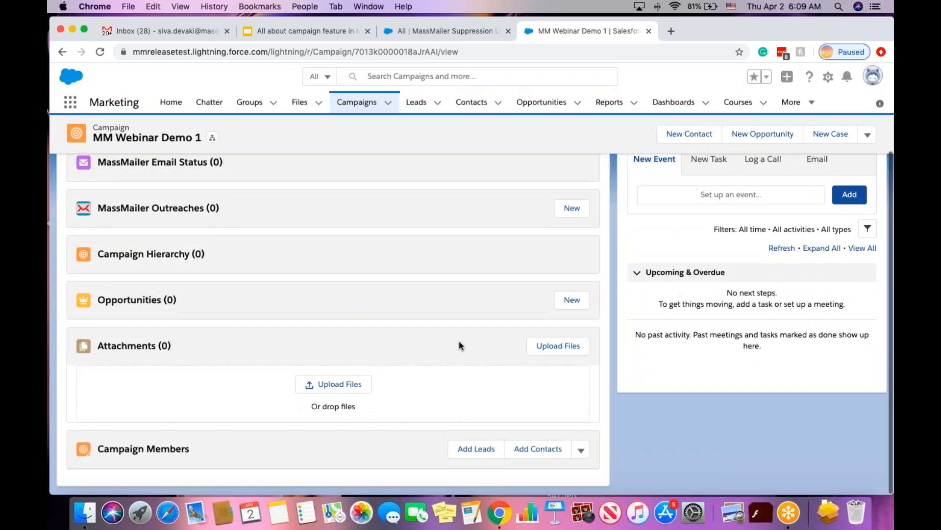
scroll(334, 240, "up", 3)
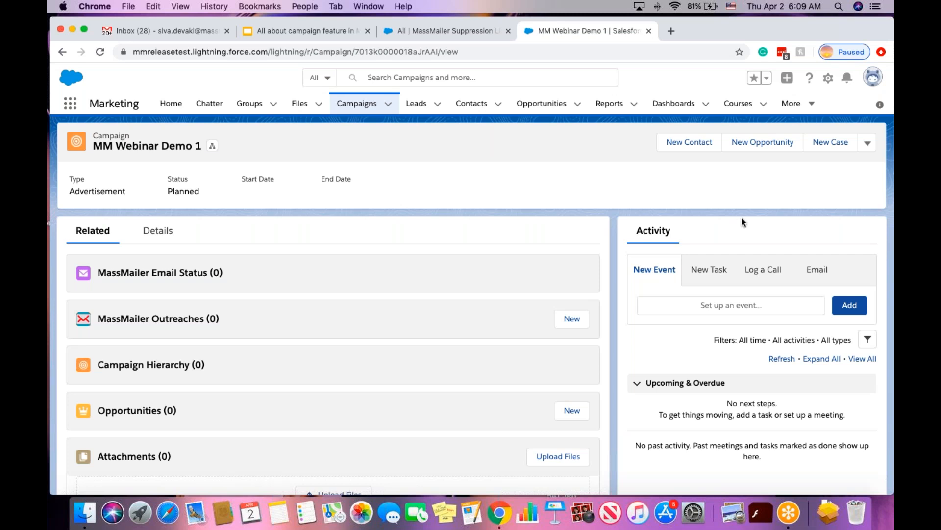
left_click(868, 146)
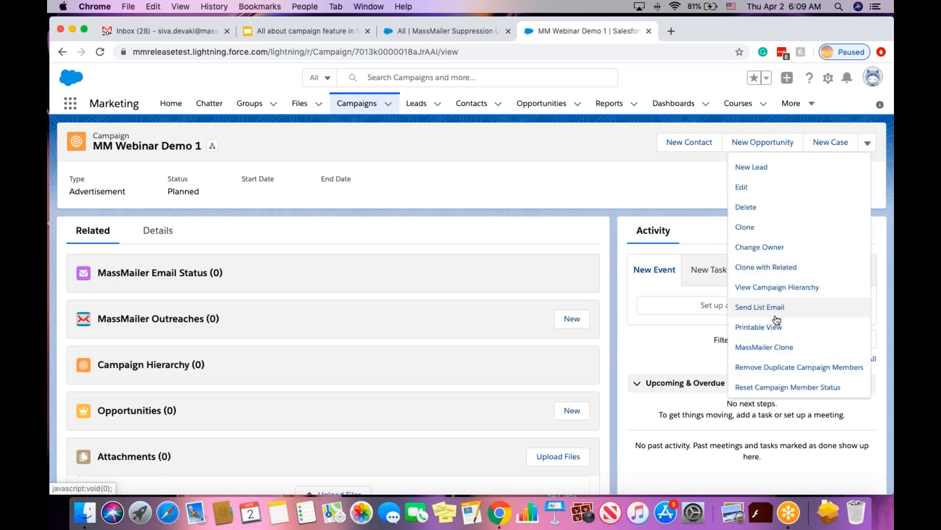
scroll(786, 338, "down", 3)
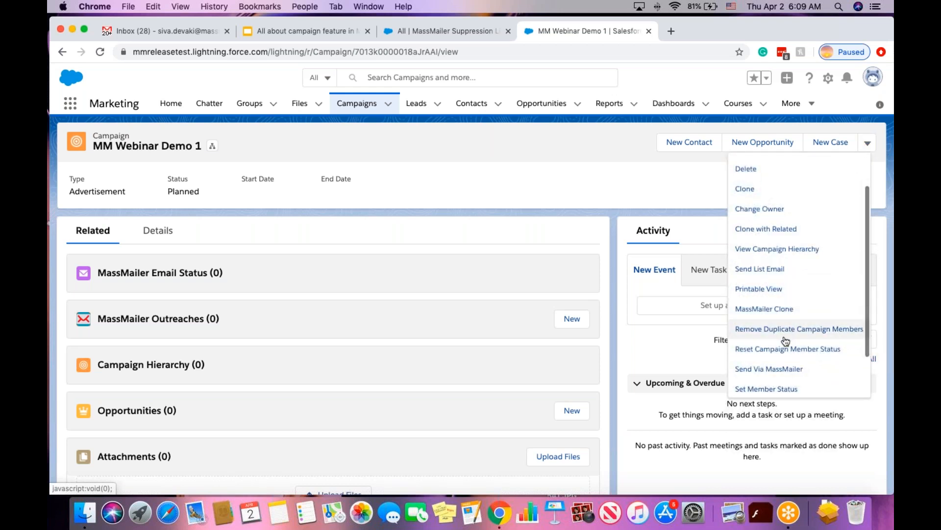
Run Set Member Status on MM Webinar Demo 1, accept the success alert, and review the empty related lists.
left_click(781, 369)
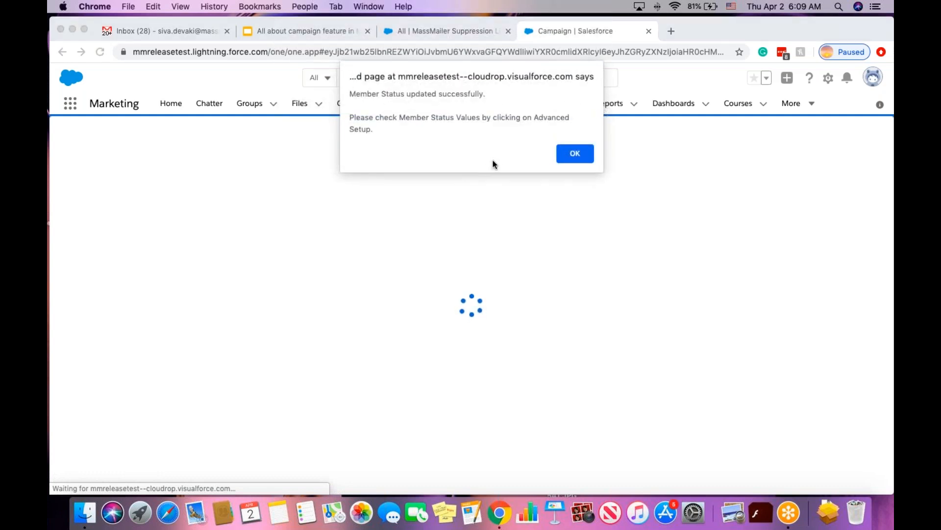
left_click(575, 153)
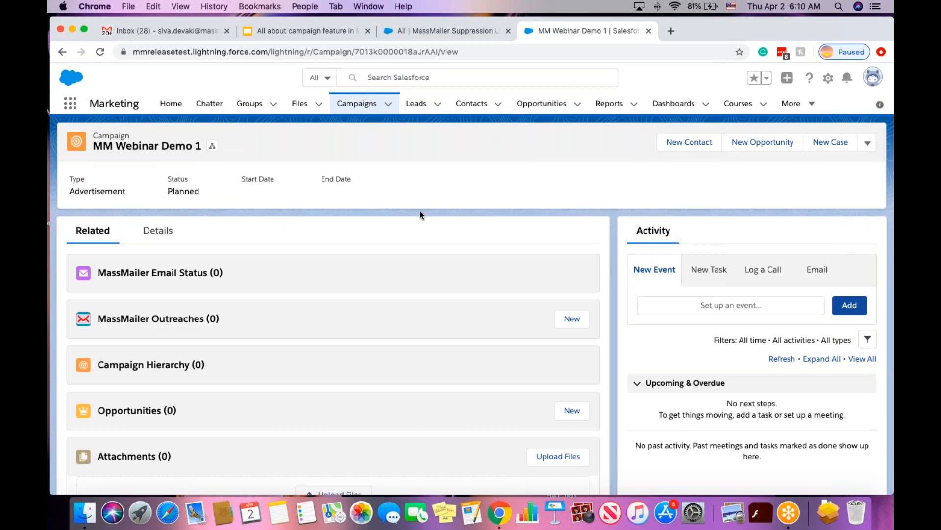
scroll(421, 215, "down", 5)
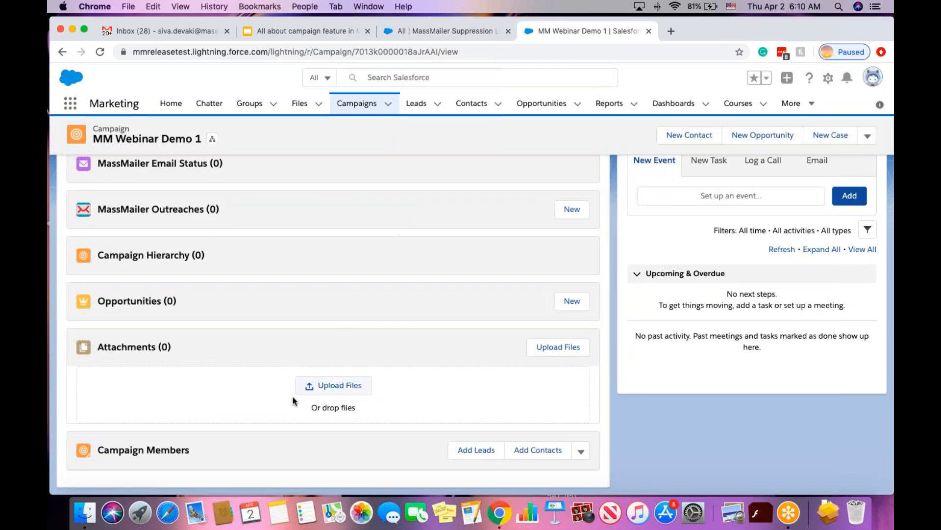
scroll(291, 395, "up", 3)
scroll(263, 358, "down", 3)
scroll(229, 422, "up", 3)
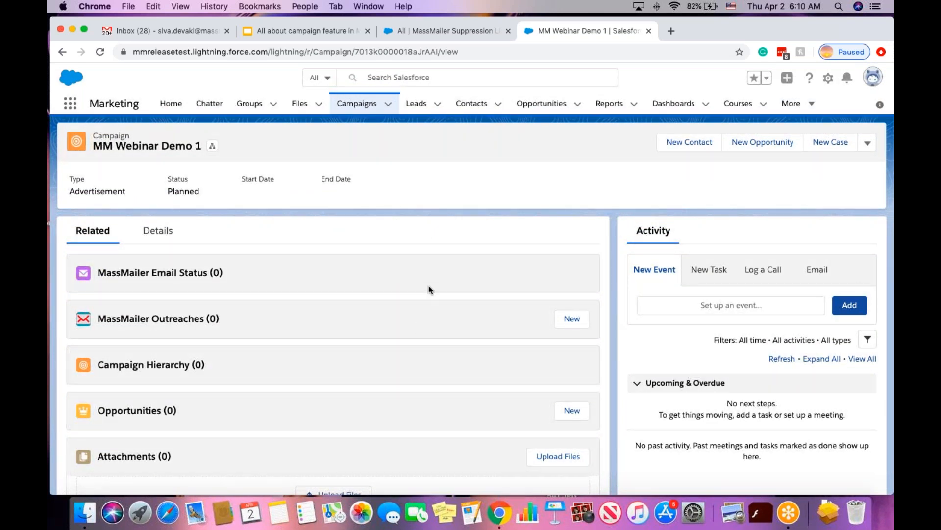
In Setup's Object Manager, filter for 'campaign' and open the Campaign object.
left_click(829, 77)
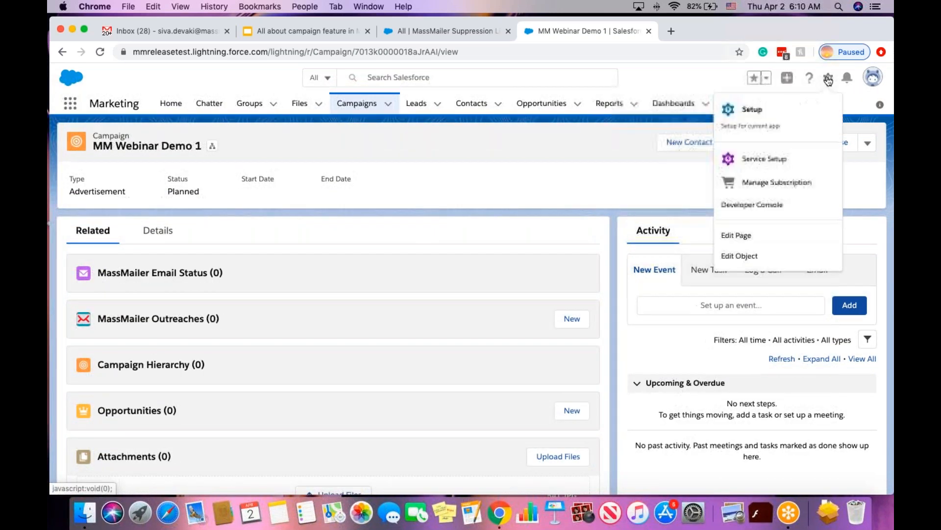
left_click(786, 118)
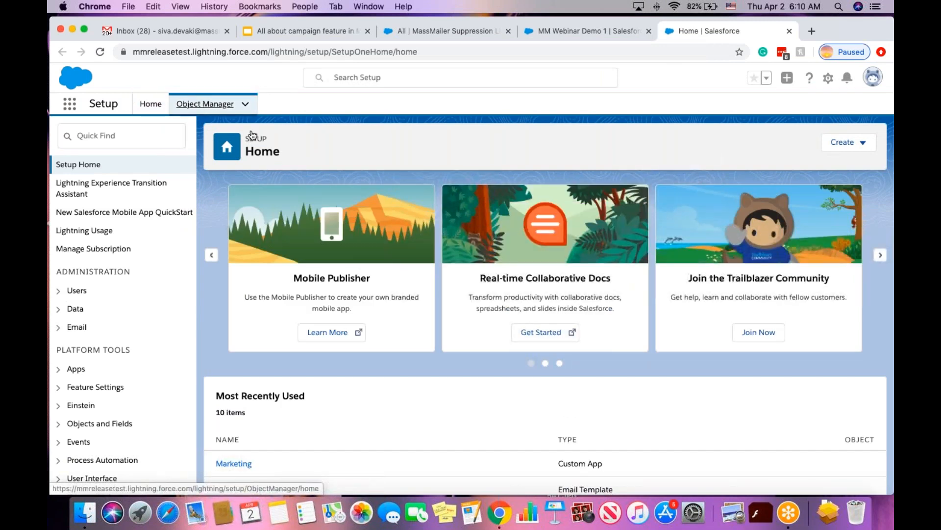
left_click(202, 105)
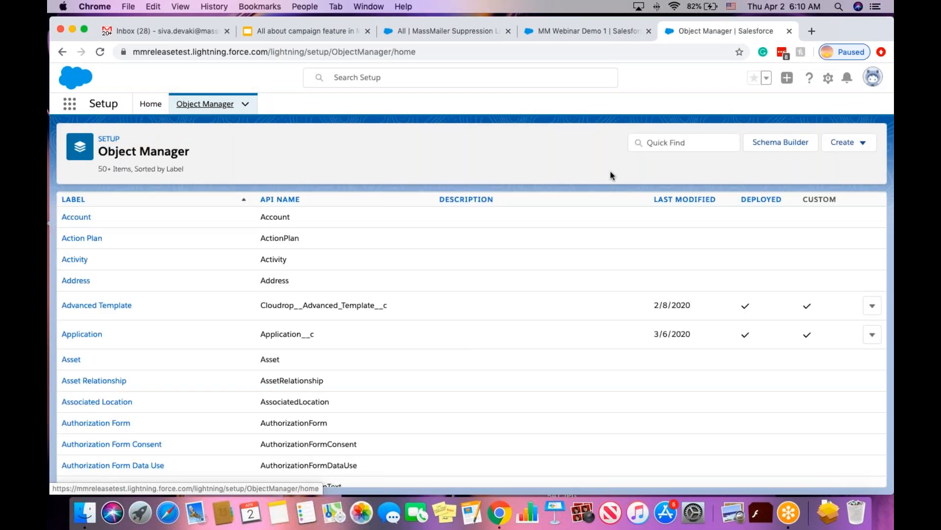
left_click(694, 142)
type("cama")
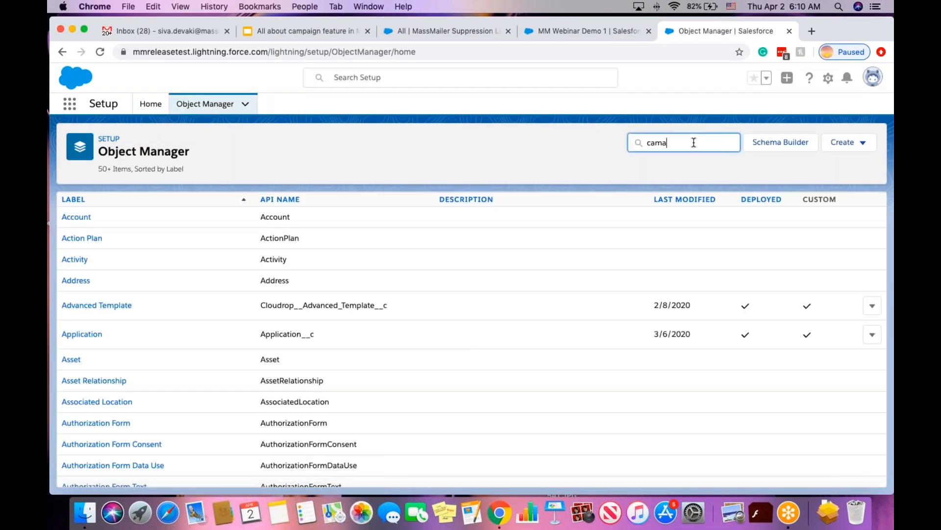
type("p")
key("BackSpace")
type("paign")
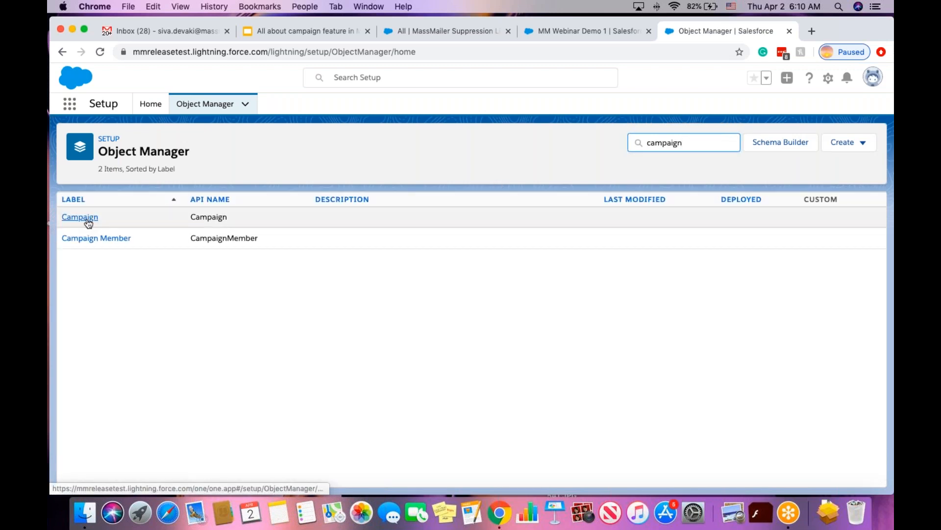
left_click(87, 220)
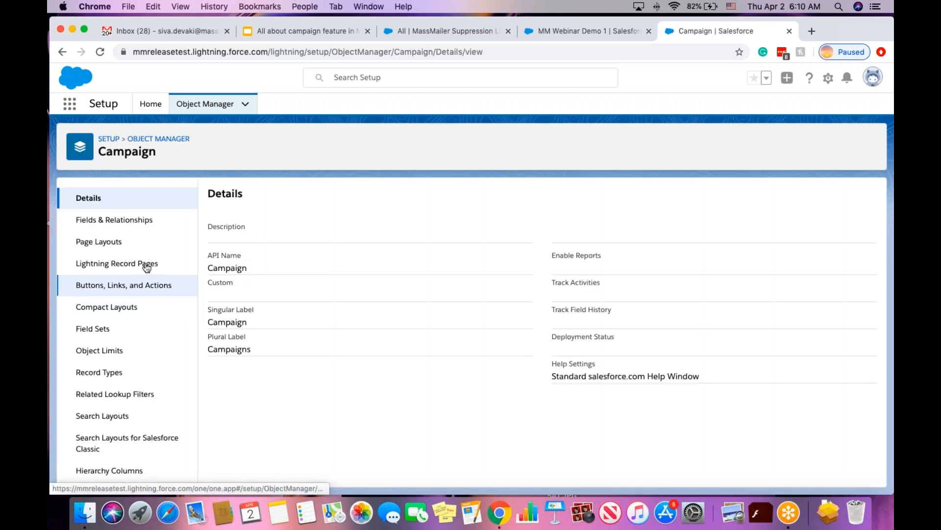
Put Campaign Member Statuses first in the Campaign Layout's related lists, save, and override user customizations.
left_click(122, 242)
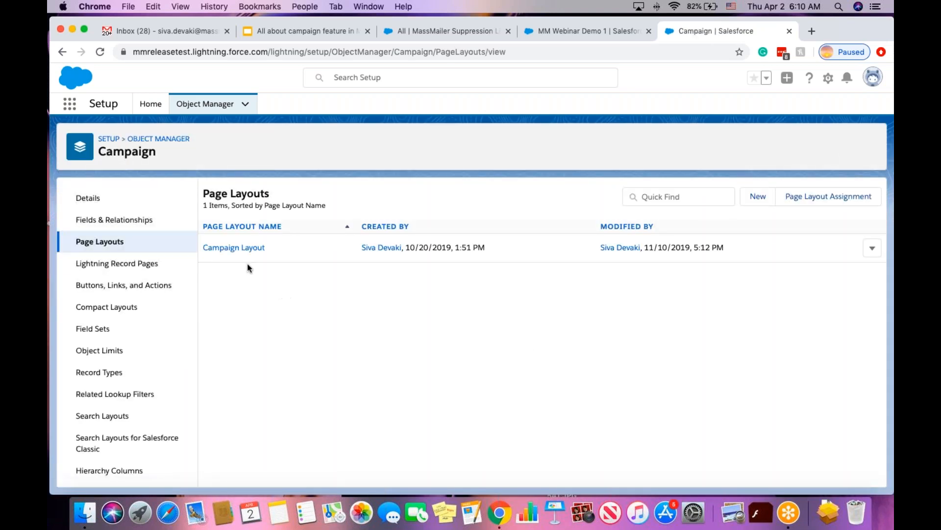
left_click(231, 250)
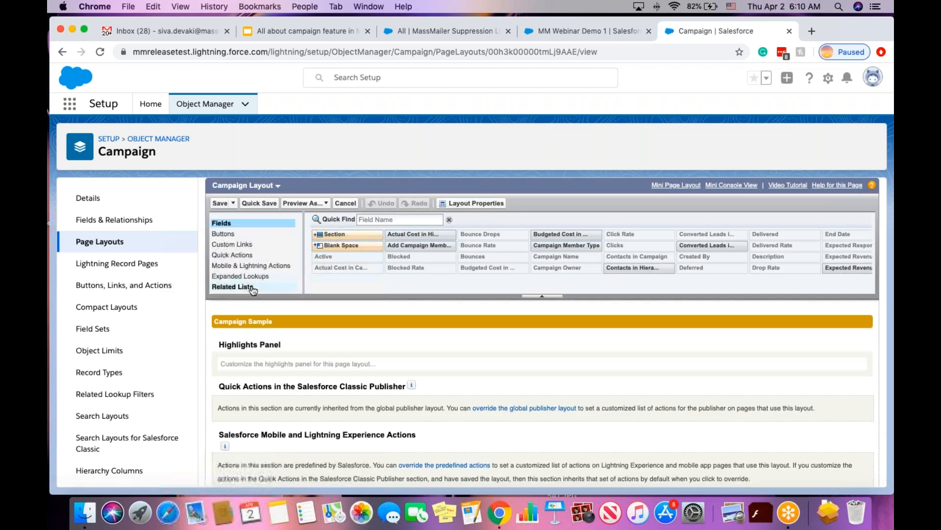
scroll(260, 289, "down", 5)
scroll(267, 286, "down", 10)
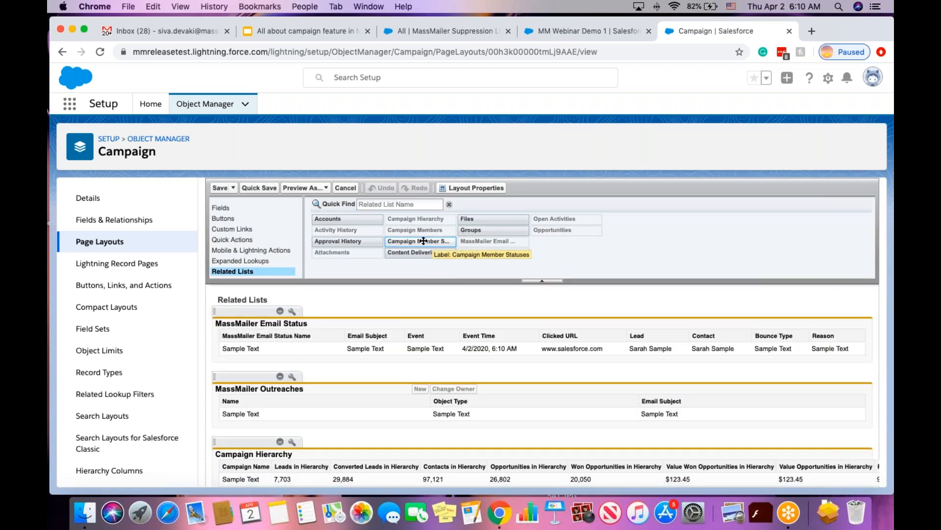
left_click_drag(423, 241, 322, 348)
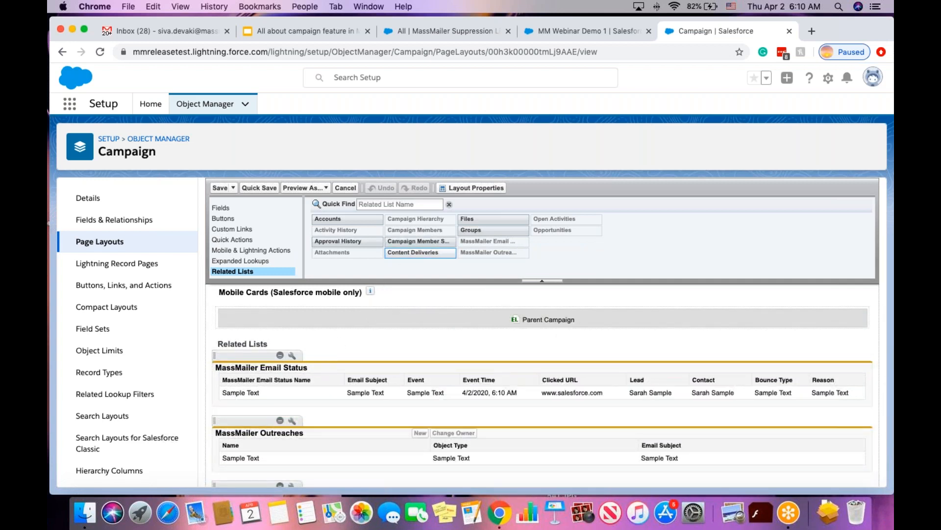
left_click_drag(401, 241, 306, 364)
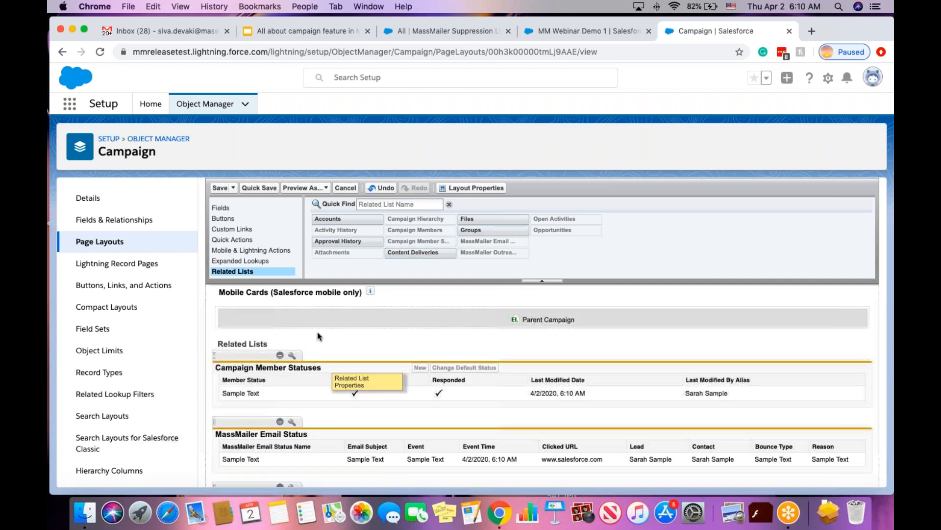
left_click(219, 189)
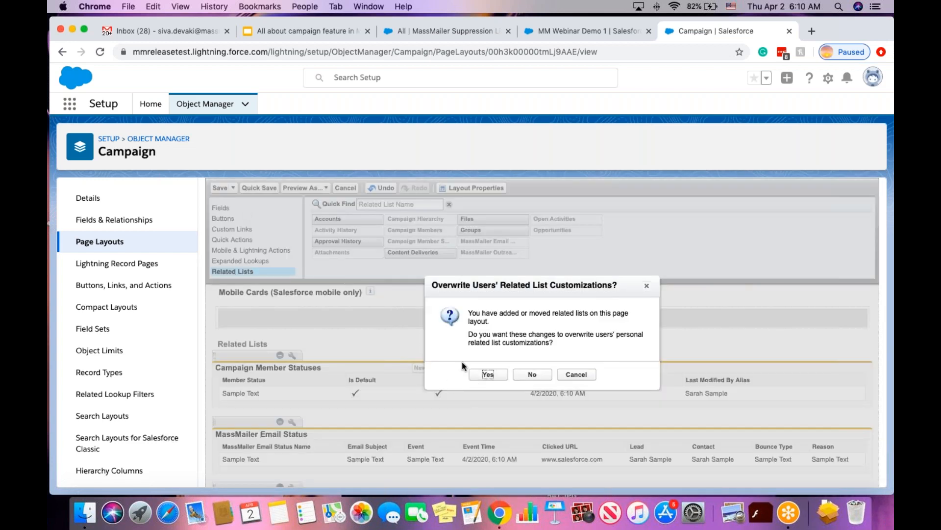
left_click(488, 374)
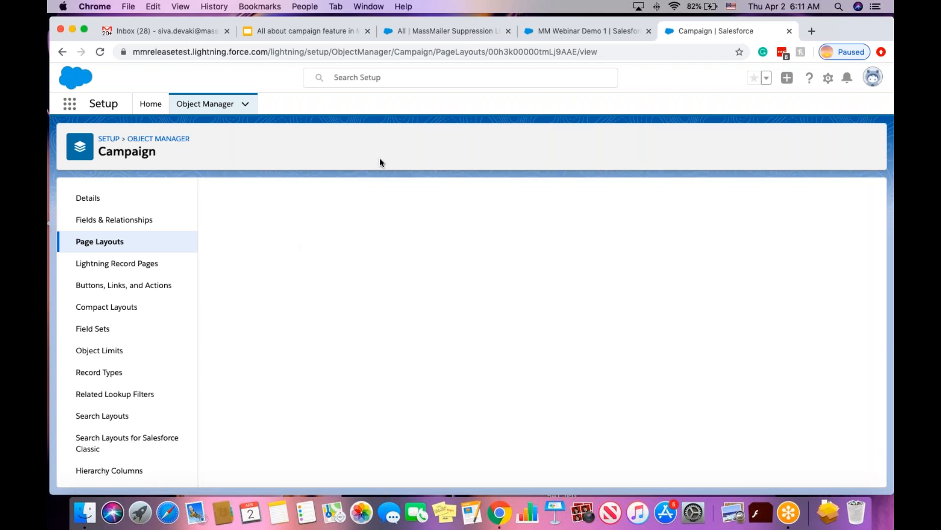
Refresh the MM Webinar Demo 1 tab and confirm Campaign Member Statuses (Bounce, Click, Delivered) appears first.
left_click(576, 30)
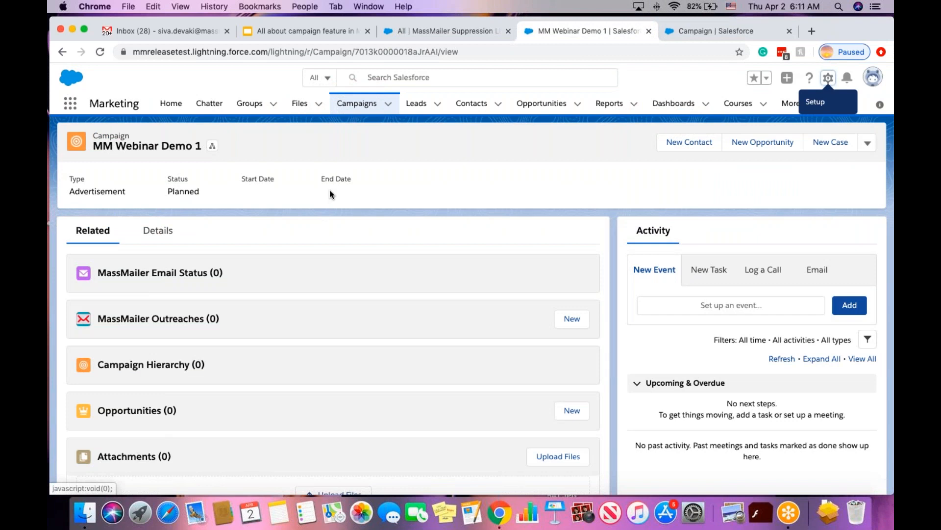
key("super+r")
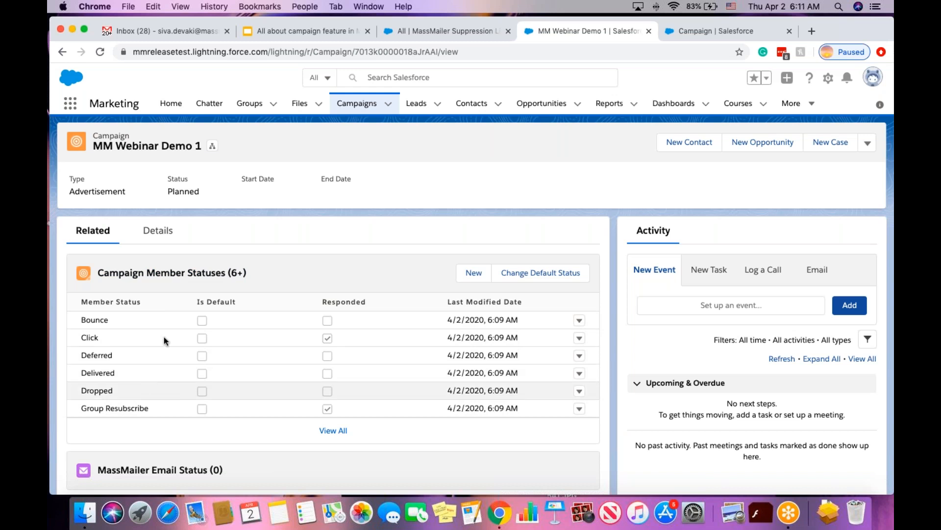
left_click(867, 143)
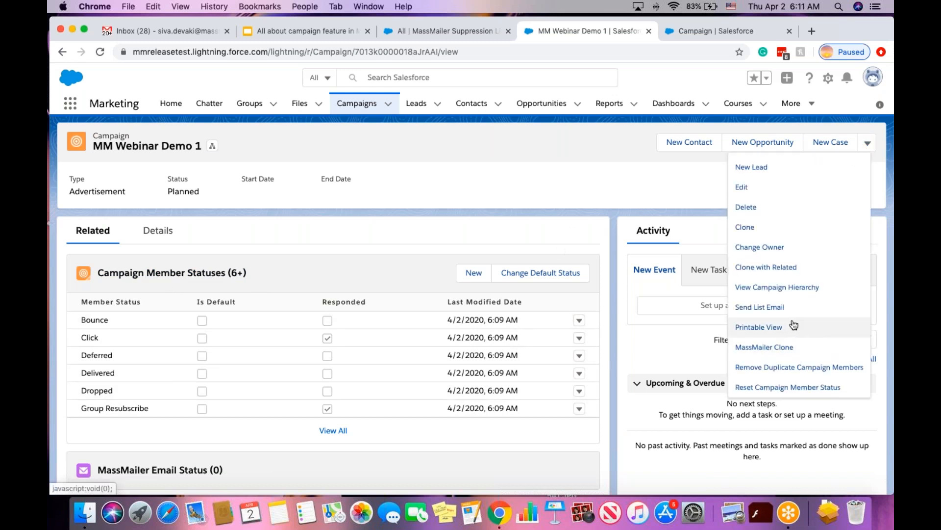
scroll(793, 325, "down", 3)
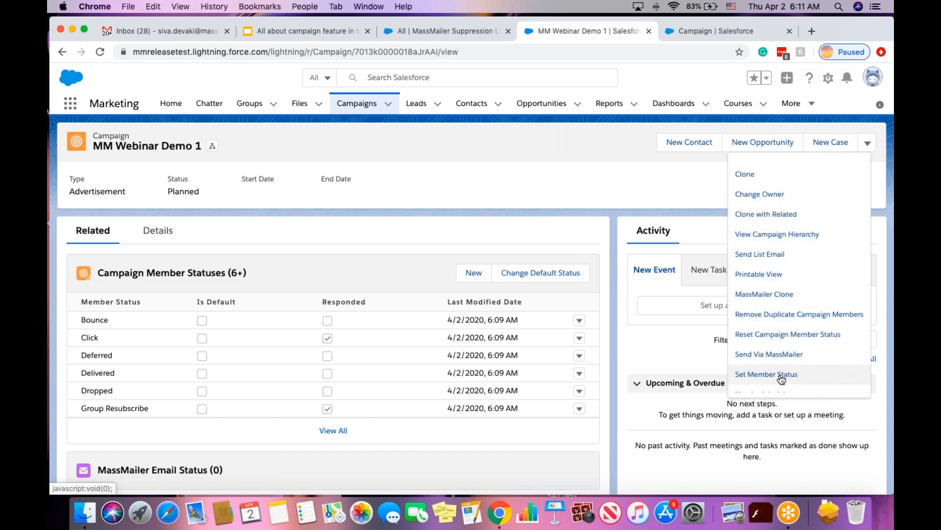
scroll(789, 382, "down", 1)
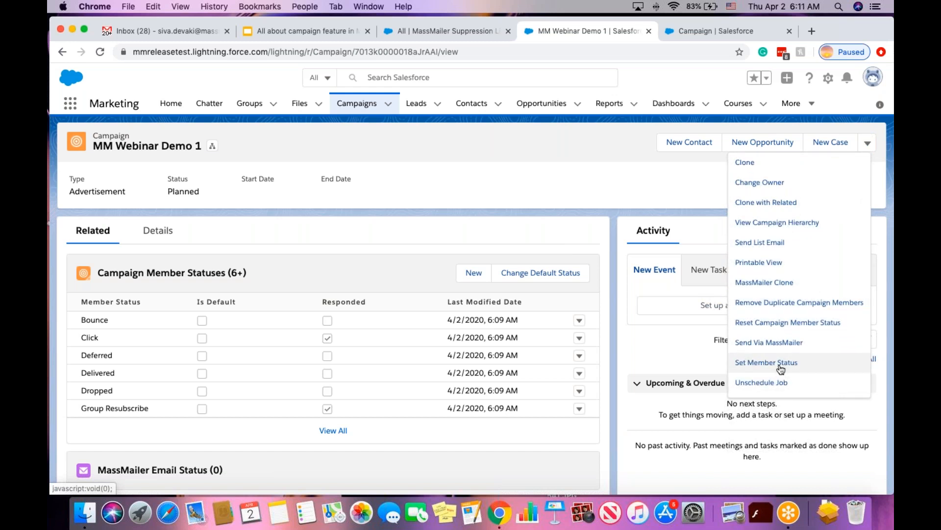
left_click(622, 187)
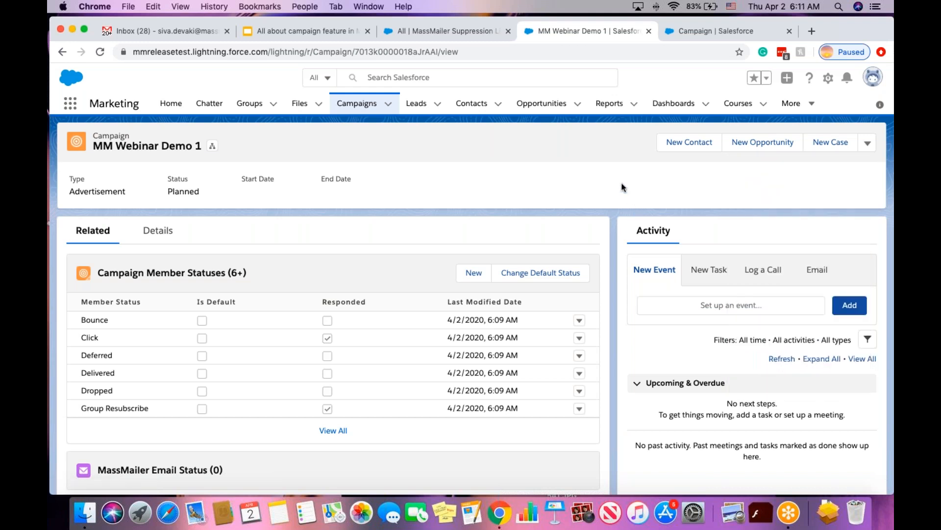
scroll(509, 340, "down", 5)
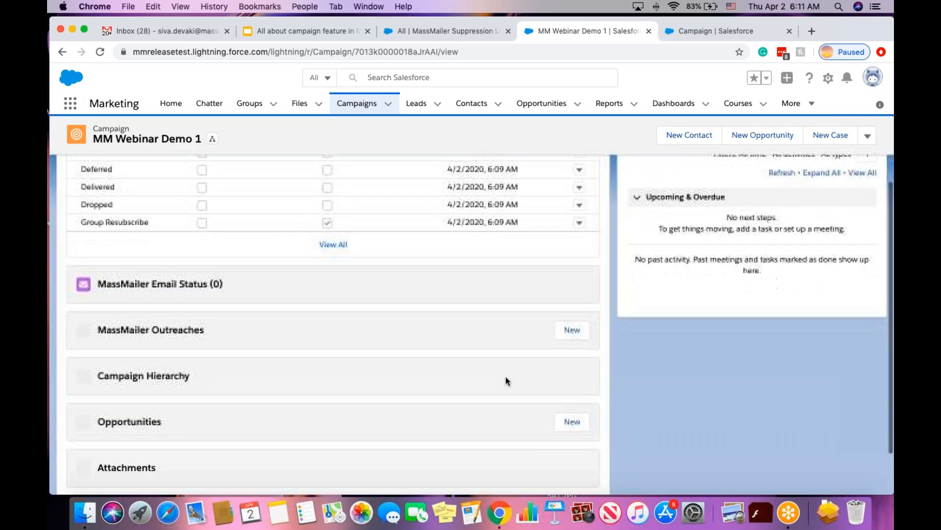
scroll(505, 376, "down", 2)
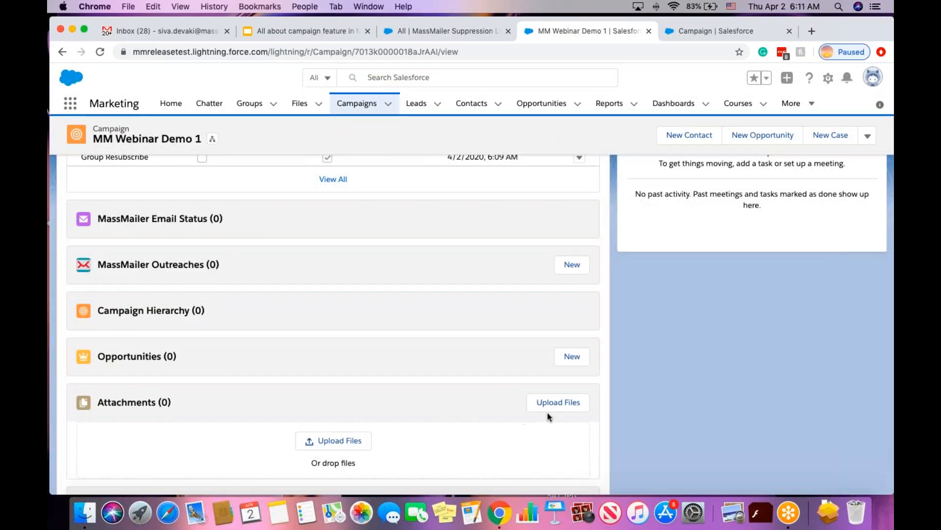
scroll(547, 413, "down", 2)
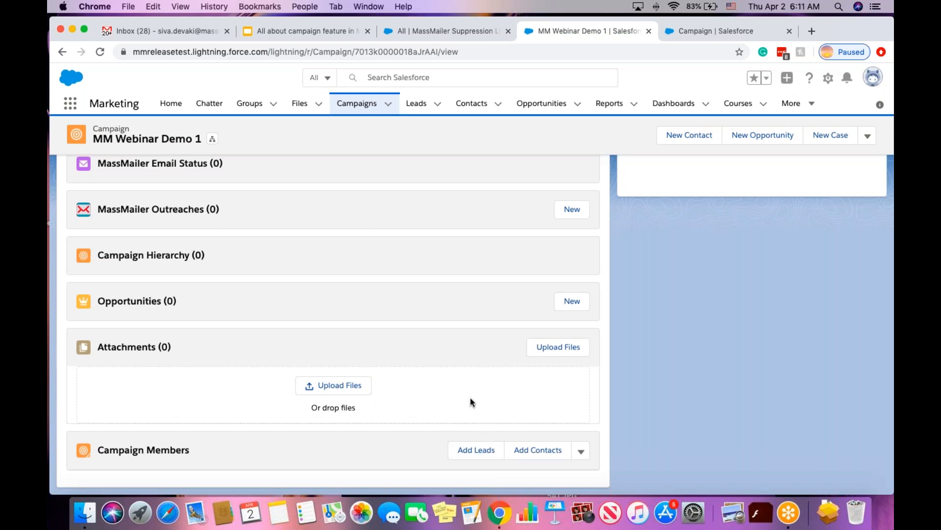
scroll(470, 398, "up", 6)
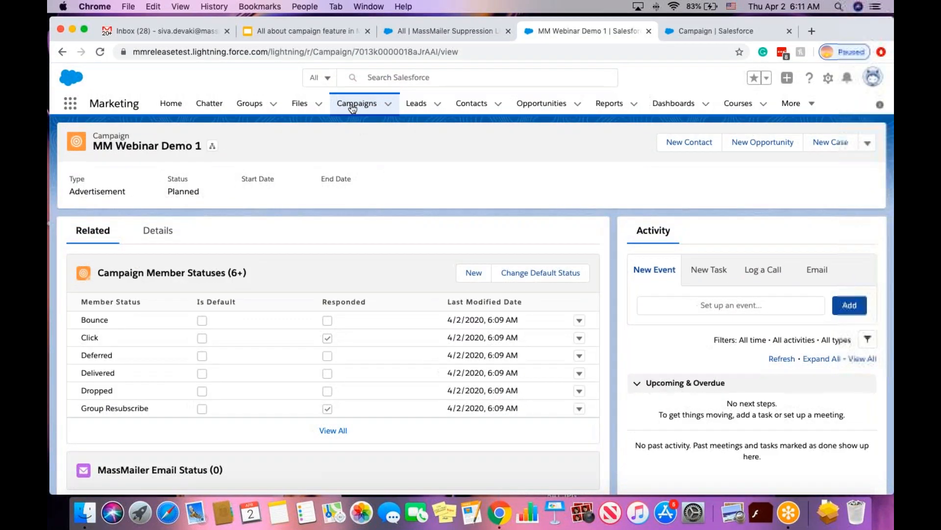
From the Campaigns tab, create and save a second campaign named 'MM Webinar Demo 2'.
left_click(351, 106)
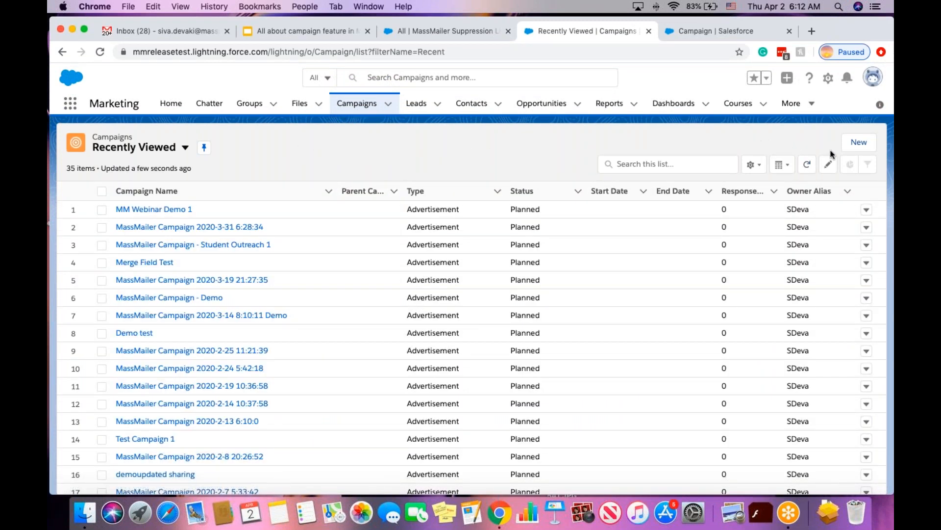
left_click(858, 146)
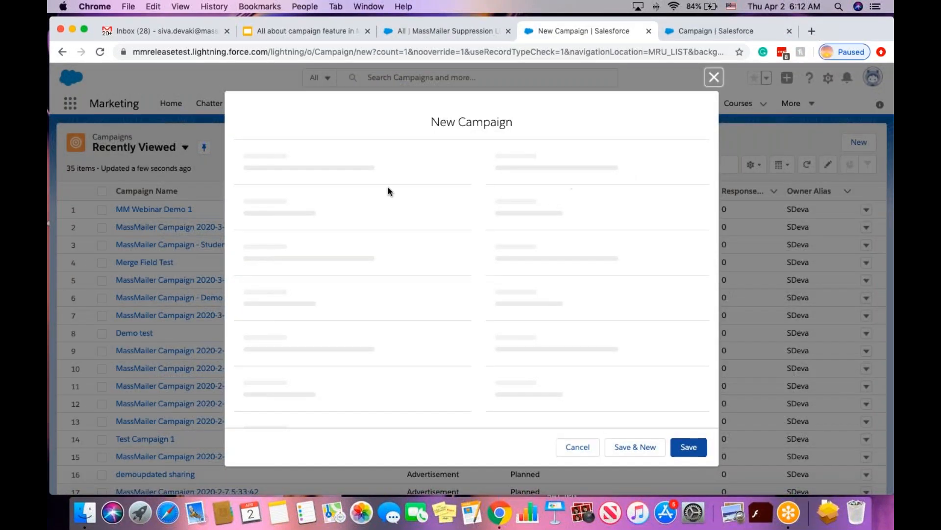
left_click(364, 227)
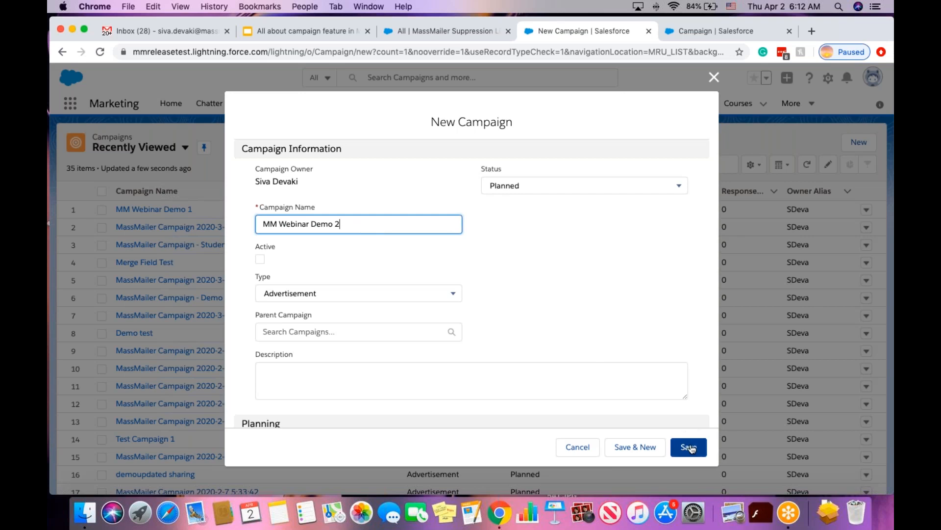
left_click(691, 446)
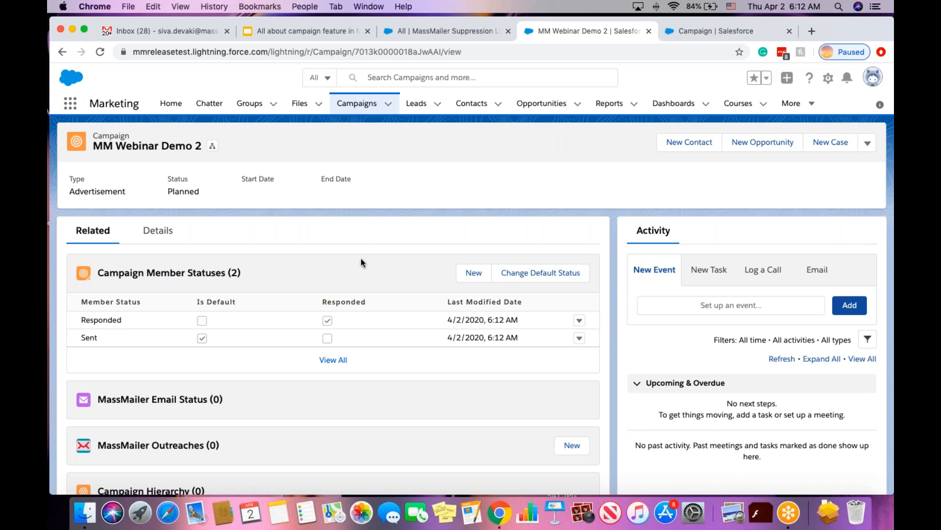
Run Set Member Status on MM Webinar Demo 2, accept the alert, and return to Recently Viewed campaigns.
left_click(868, 145)
scroll(798, 323, "down", 1)
scroll(798, 323, "down", 1)
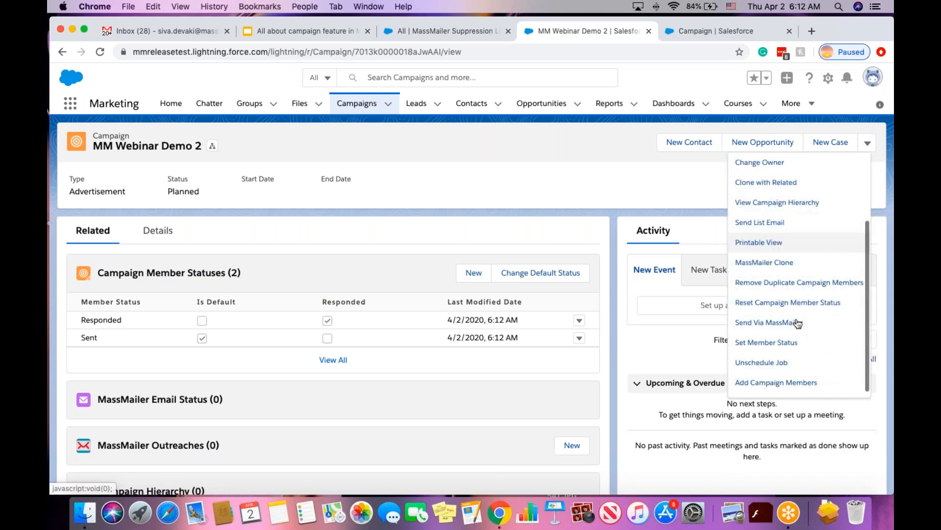
left_click(777, 345)
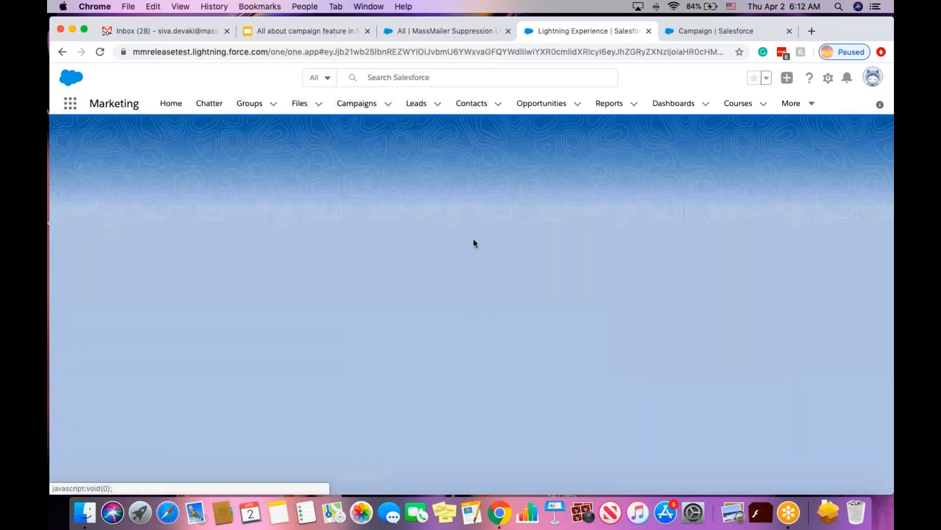
left_click(574, 153)
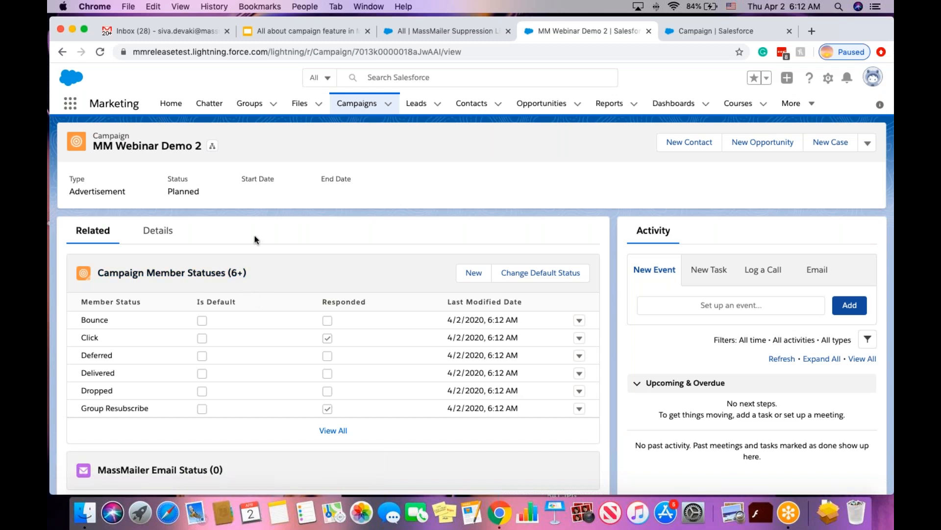
left_click(349, 107)
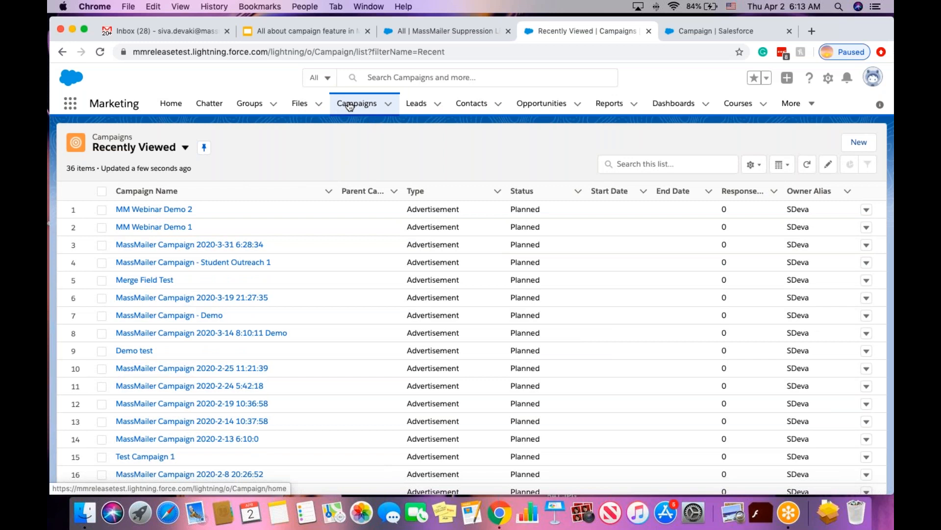
Show the All Active Campaigns list (4 campaigns), then start a New MassMailer Campaign.
left_click(184, 149)
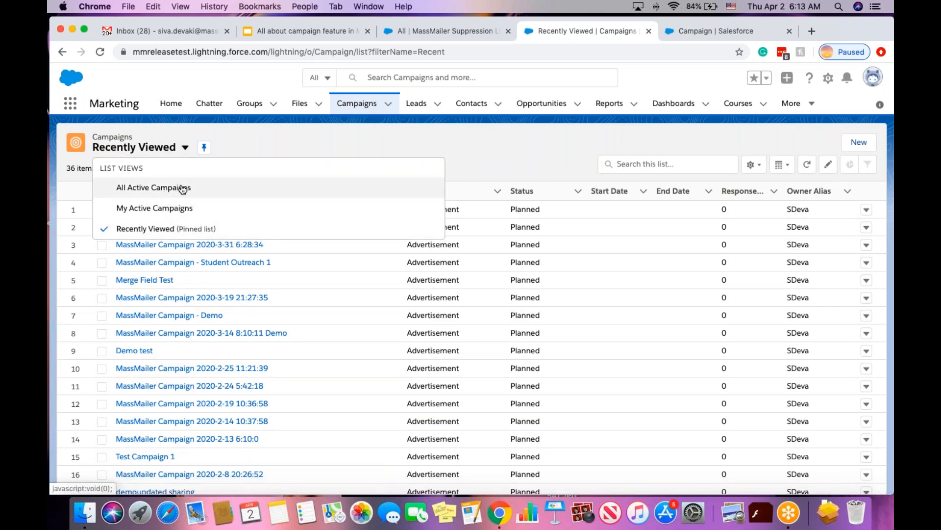
left_click(240, 188)
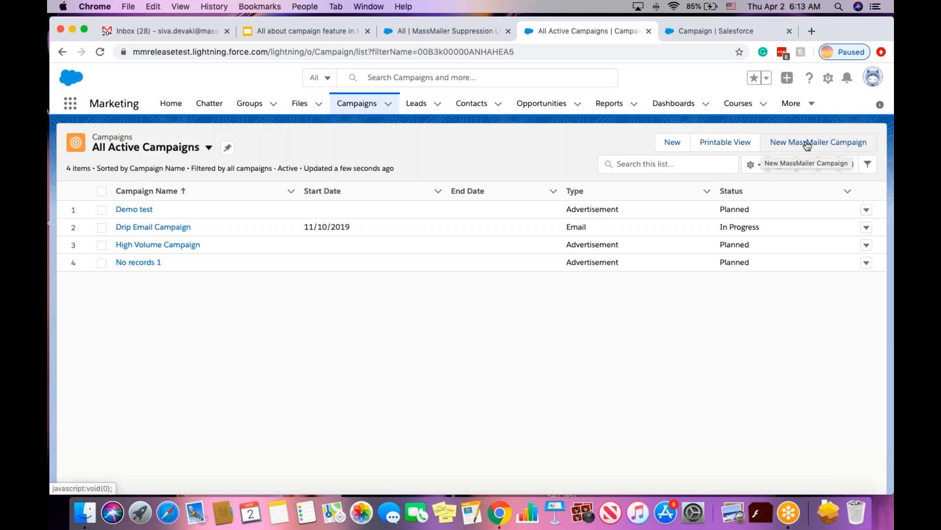
left_click(208, 148)
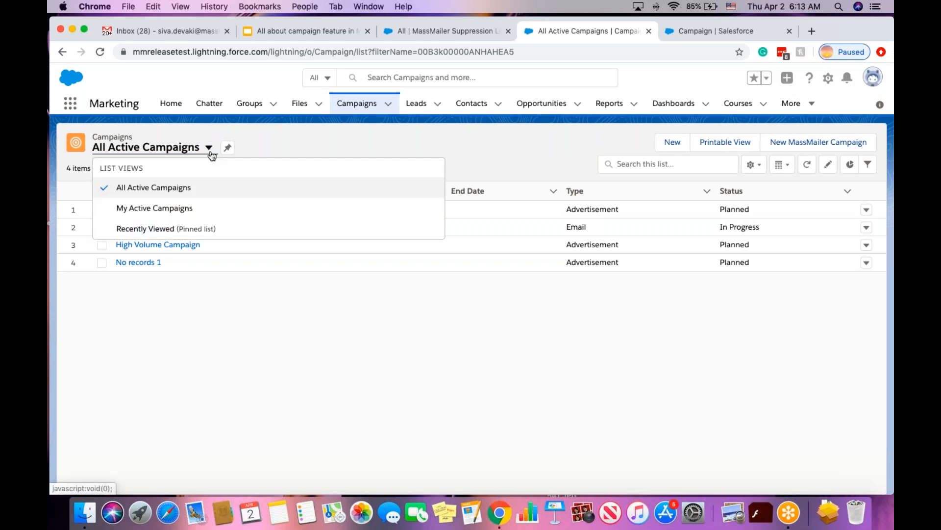
left_click(179, 230)
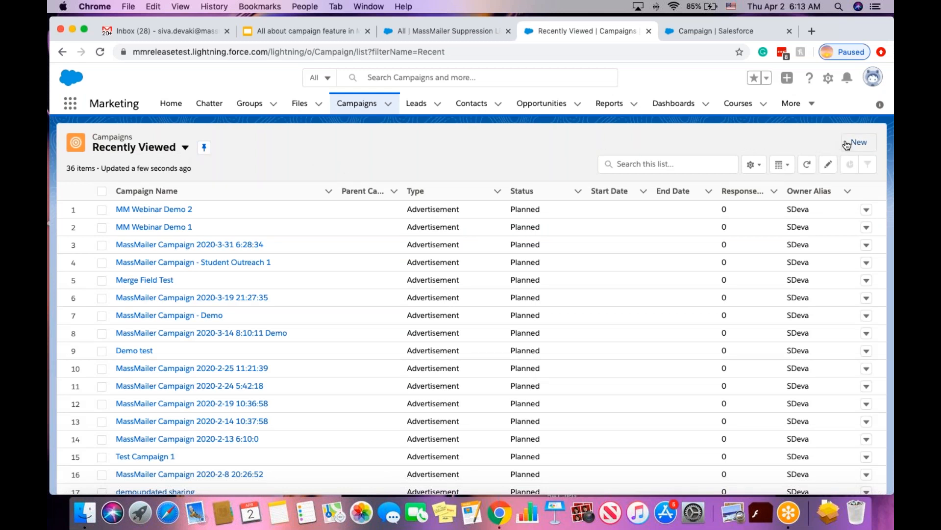
left_click(185, 150)
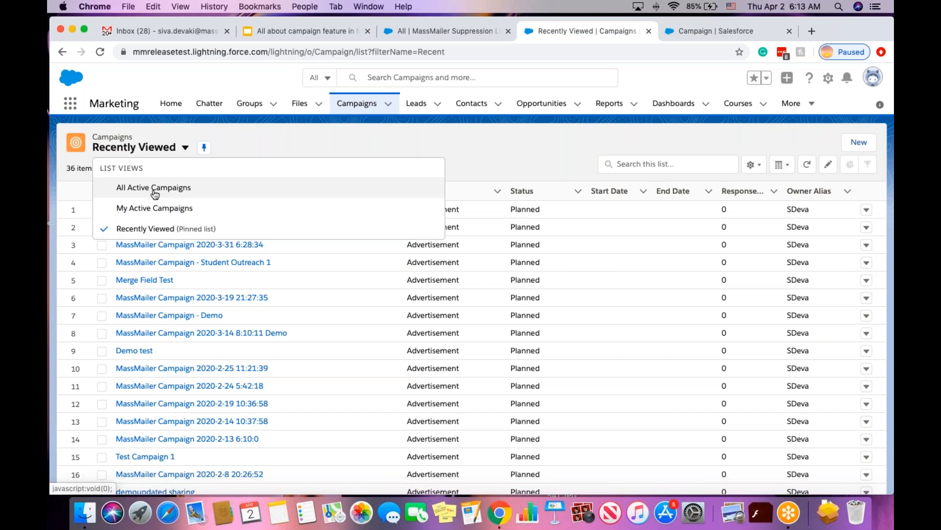
left_click(155, 191)
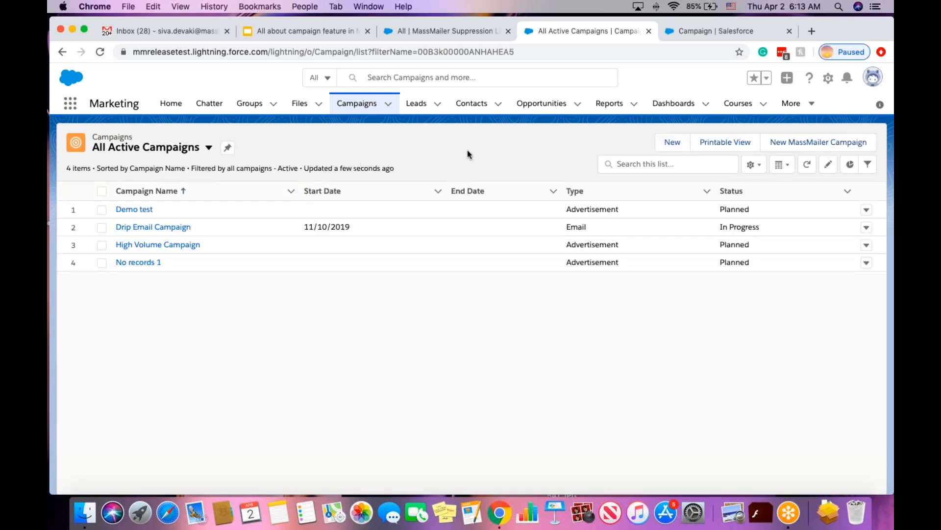
left_click(797, 146)
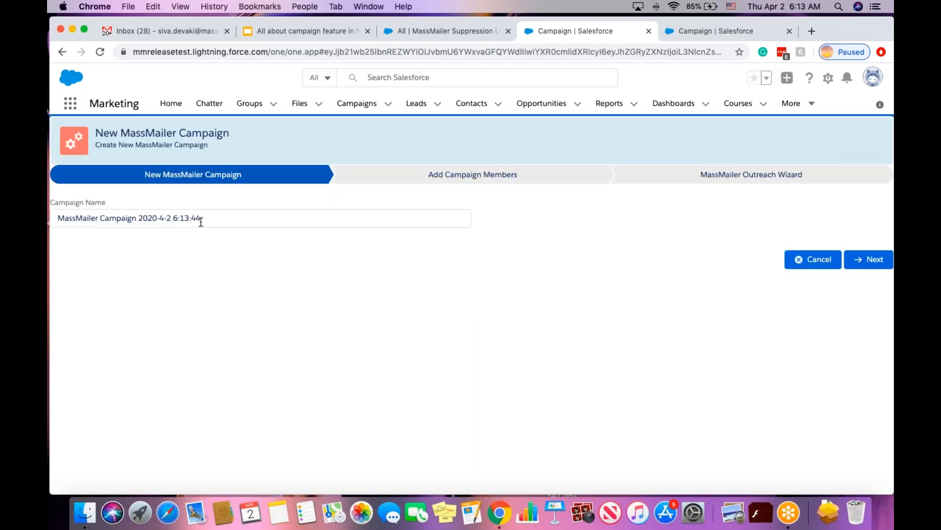
Replace the campaign name's date stamp to make it 'MassMailer Campaign for Webinar', then continue.
left_click_drag(138, 217, 217, 217)
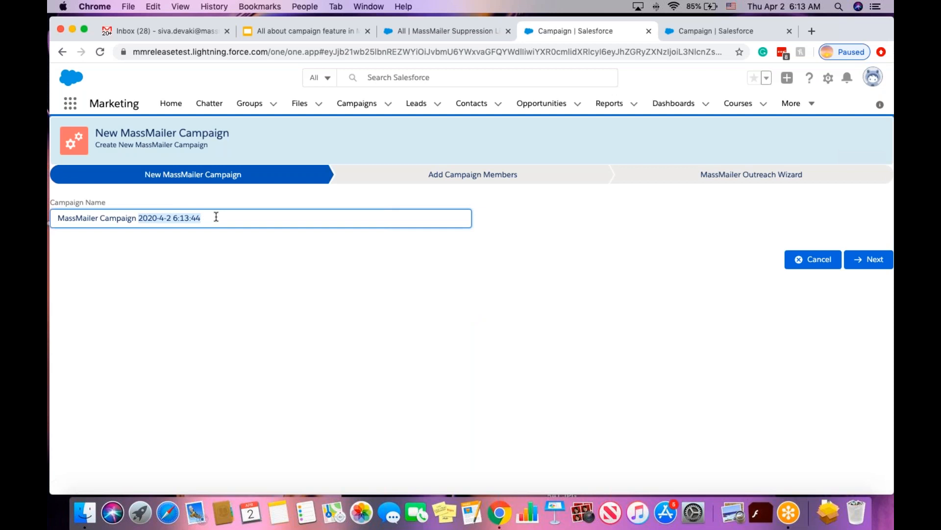
key("BackSpace")
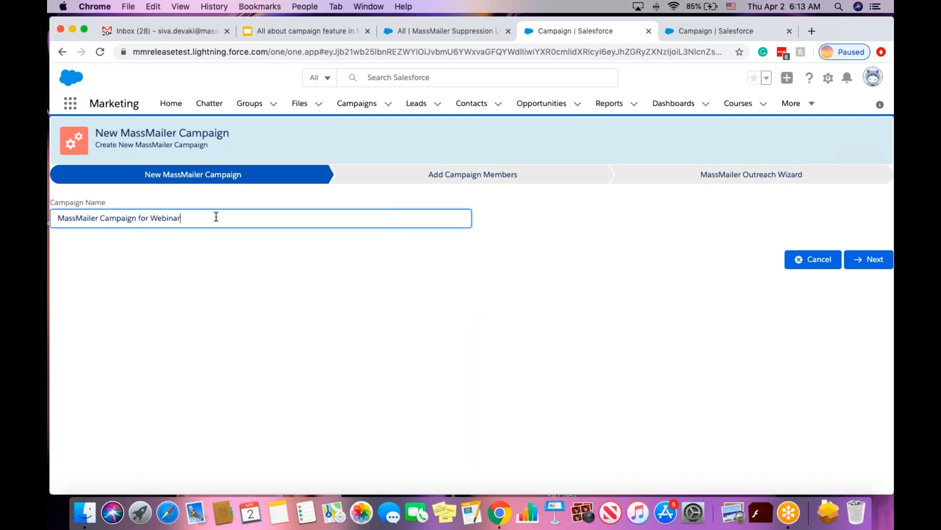
left_click(229, 265)
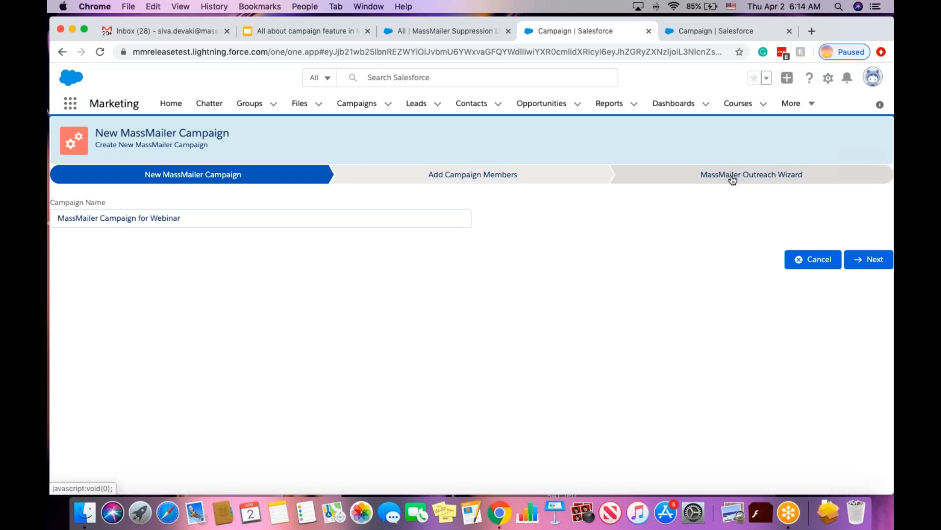
left_click(864, 261)
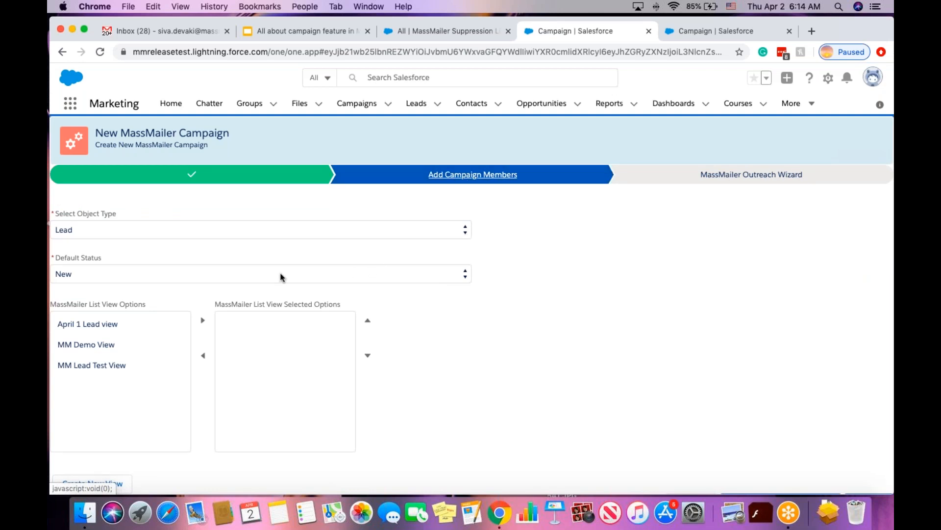
With object type Lead, add members from April 1 Lead view and MM Lead Test View.
left_click(90, 227)
left_click(90, 227)
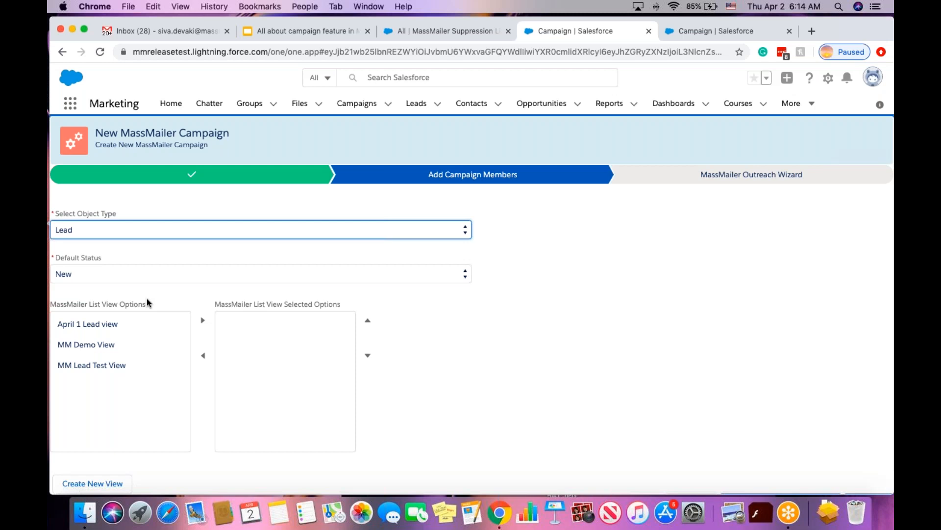
scroll(147, 302, "down", 1)
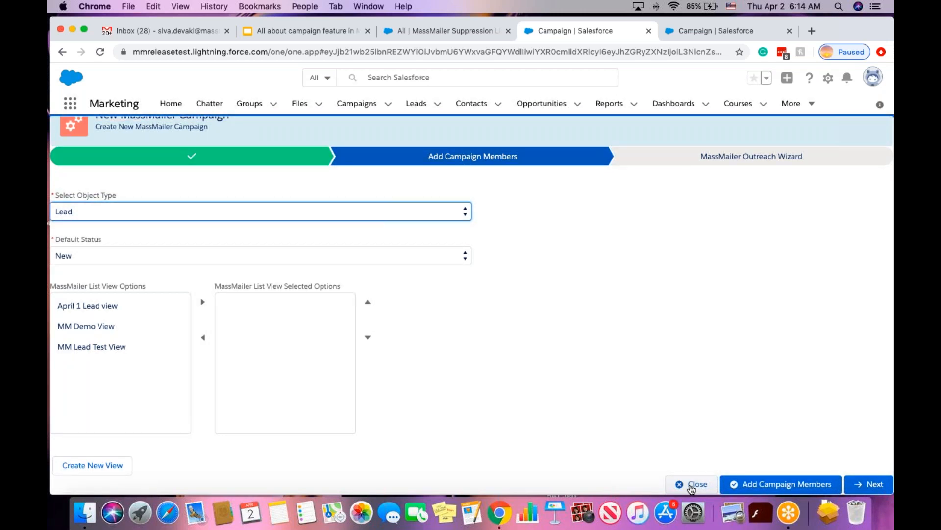
left_click(606, 353)
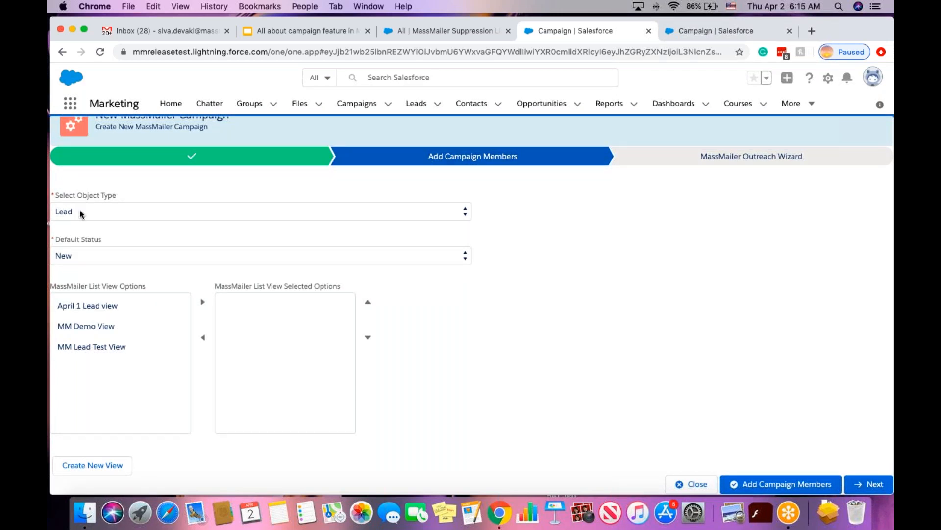
left_click(93, 307)
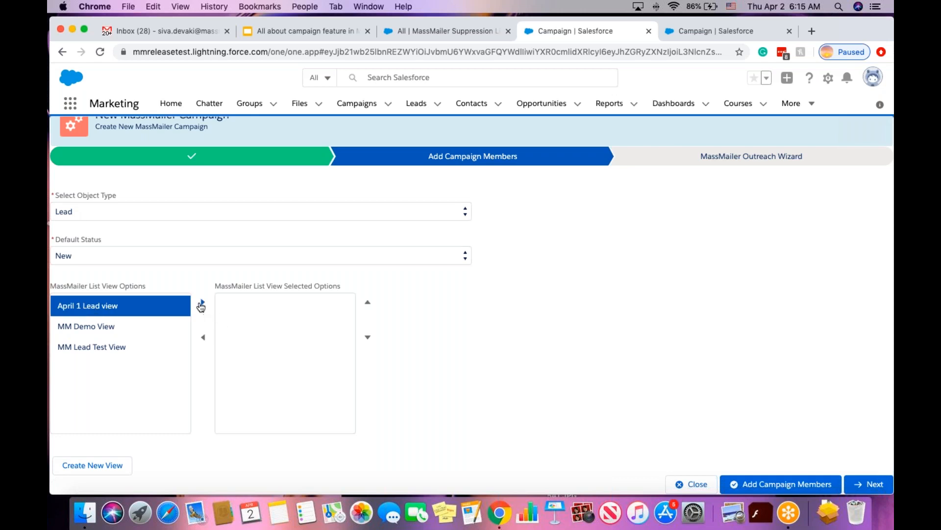
left_click(202, 303)
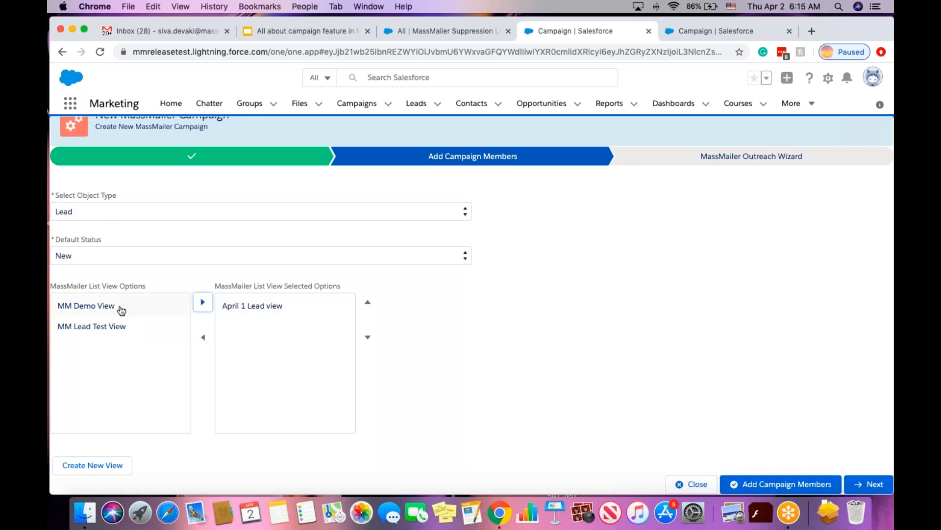
left_click(129, 330)
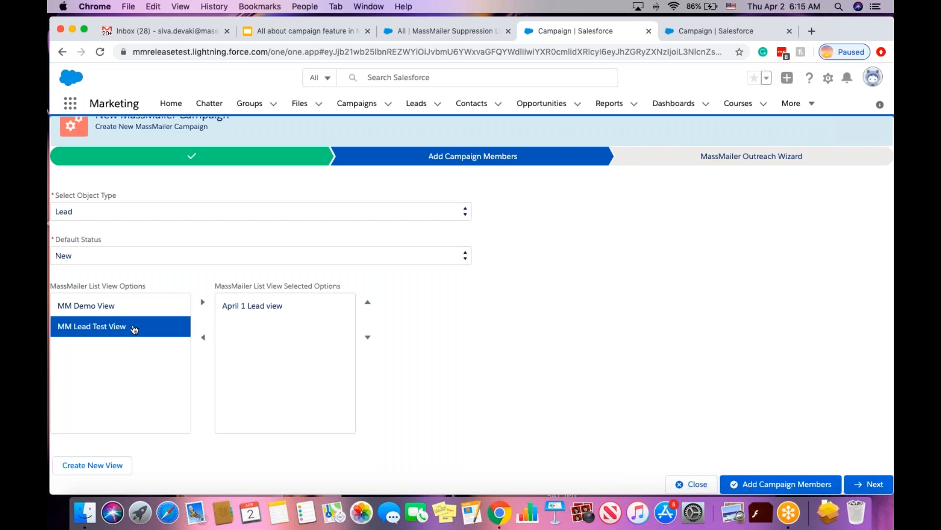
left_click(203, 302)
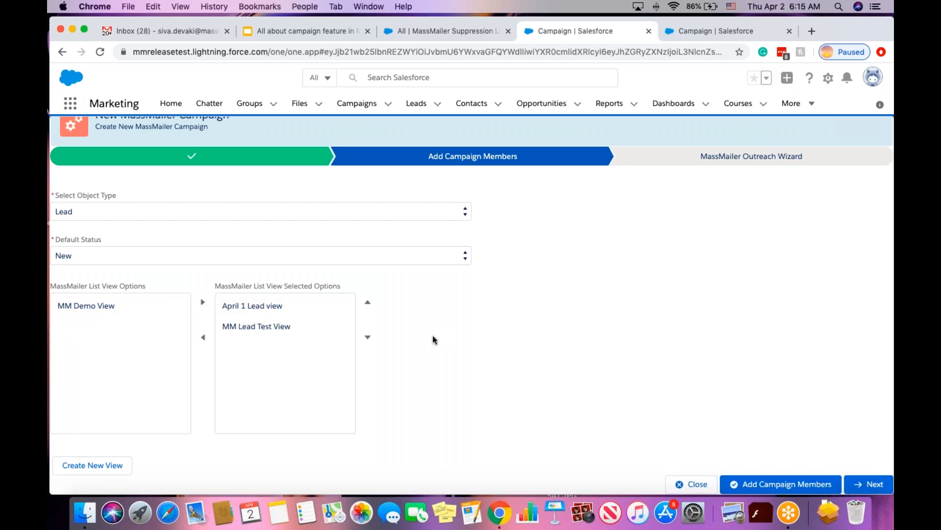
left_click(754, 486)
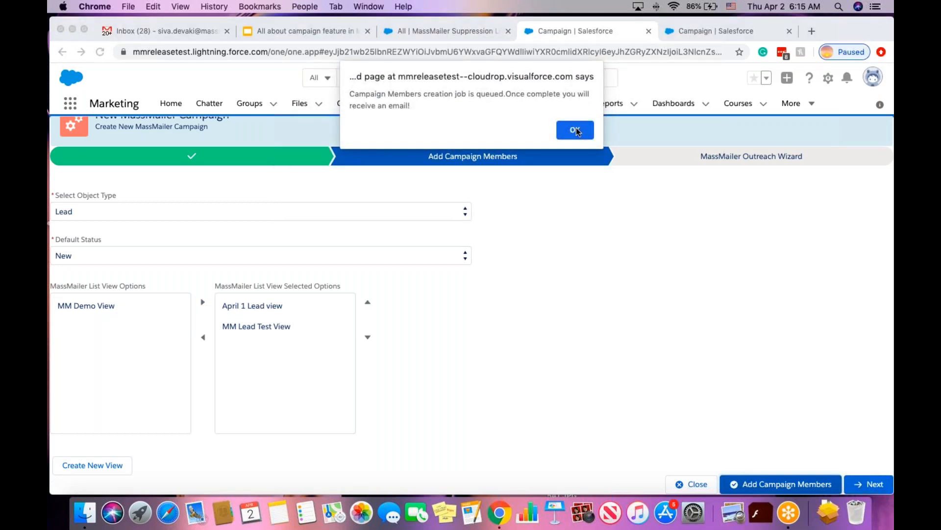
left_click(575, 130)
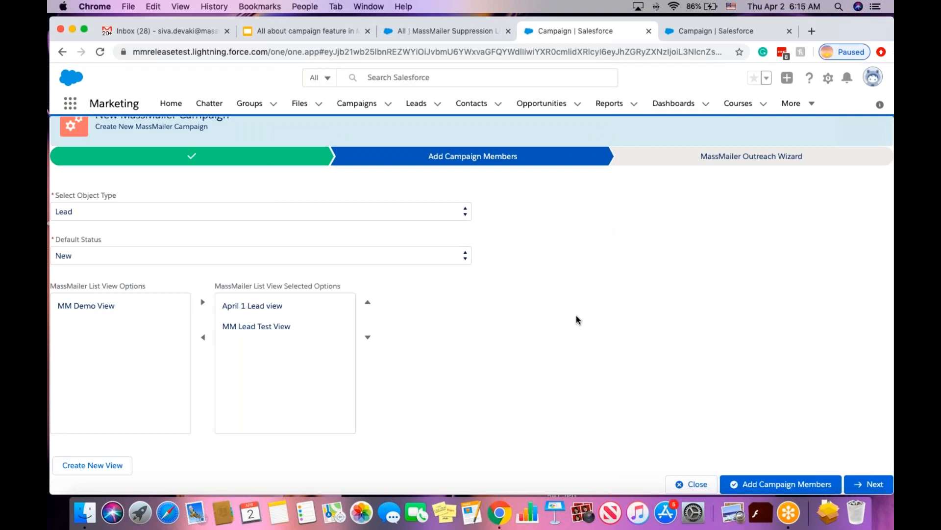
Switch object type to Contact and add members from Jan 7th list view 2.
left_click(200, 213)
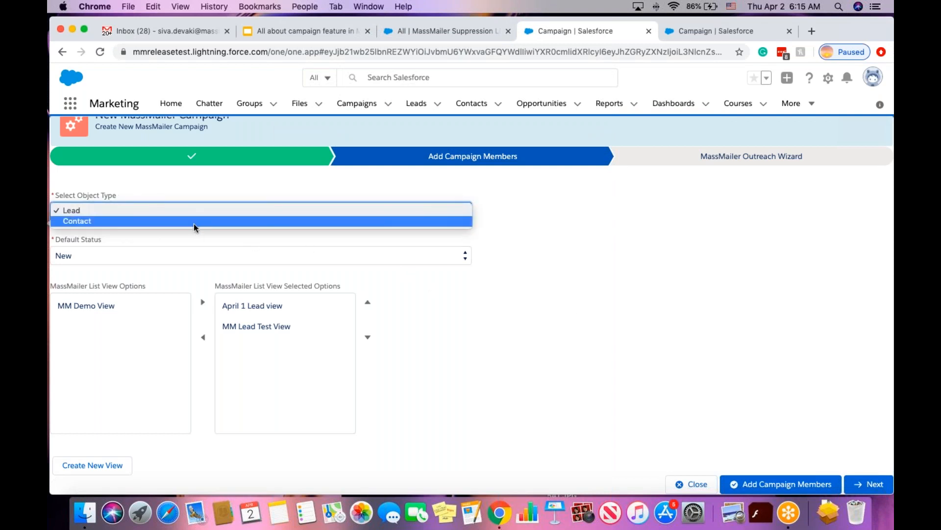
left_click(193, 222)
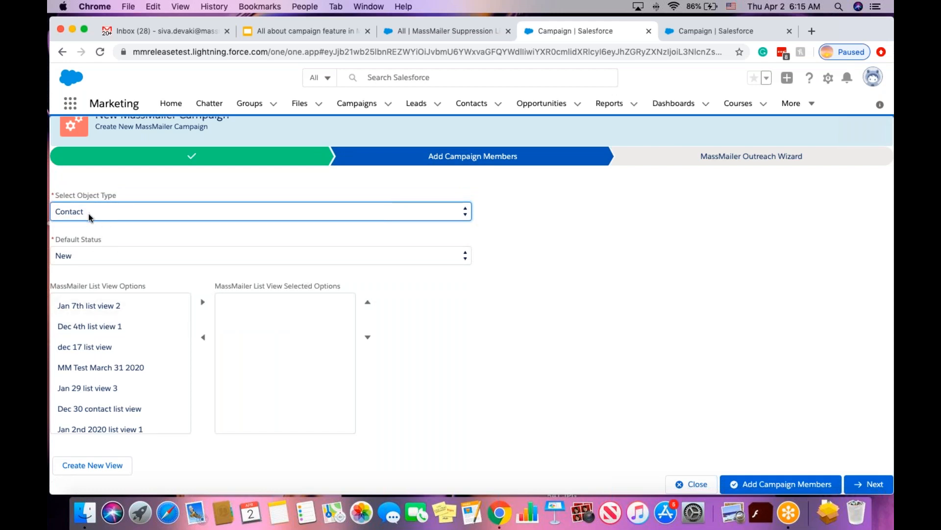
left_click(105, 307)
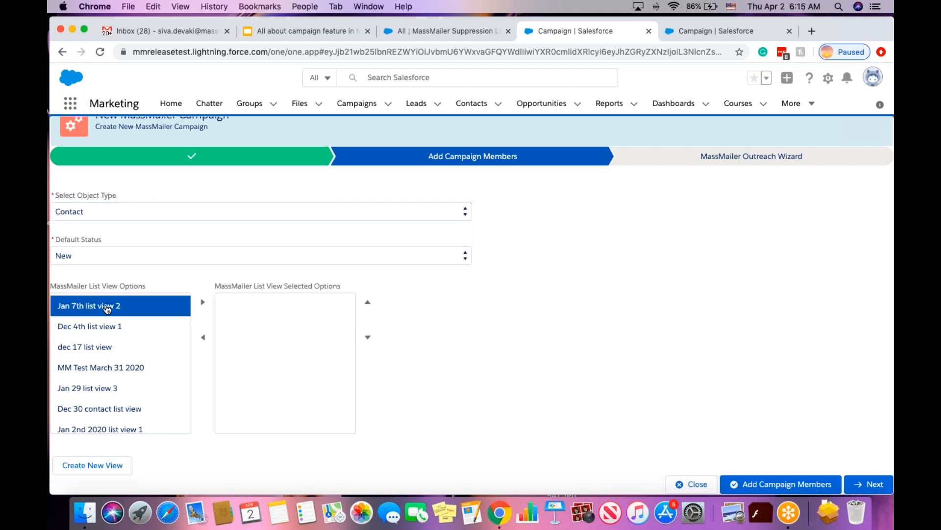
left_click(203, 304)
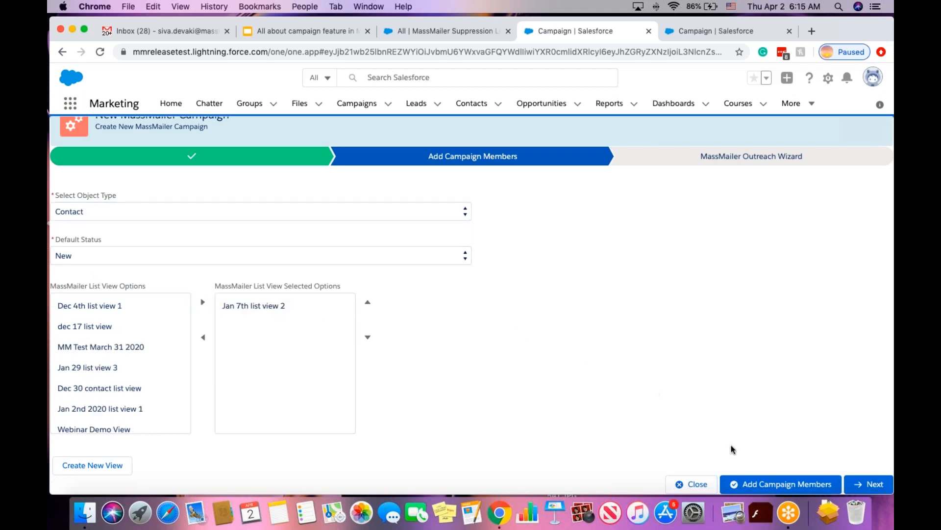
left_click(788, 485)
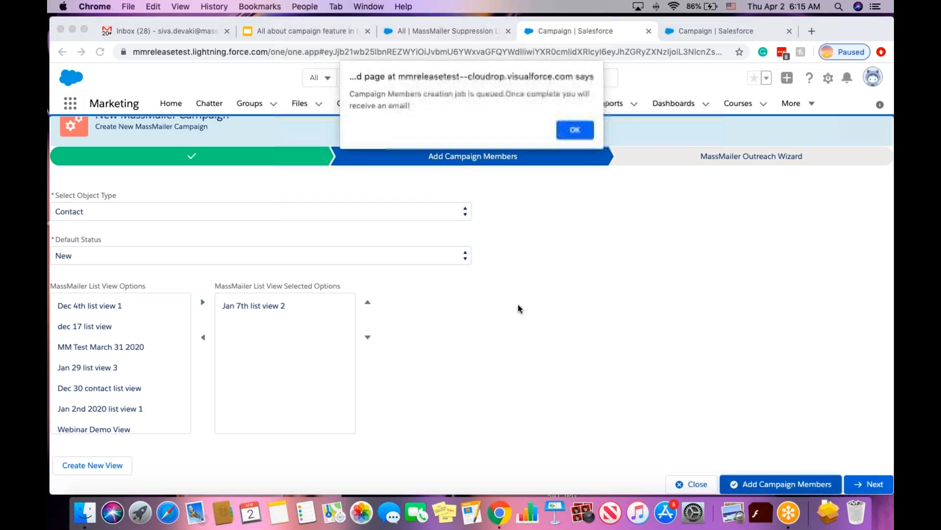
left_click(574, 130)
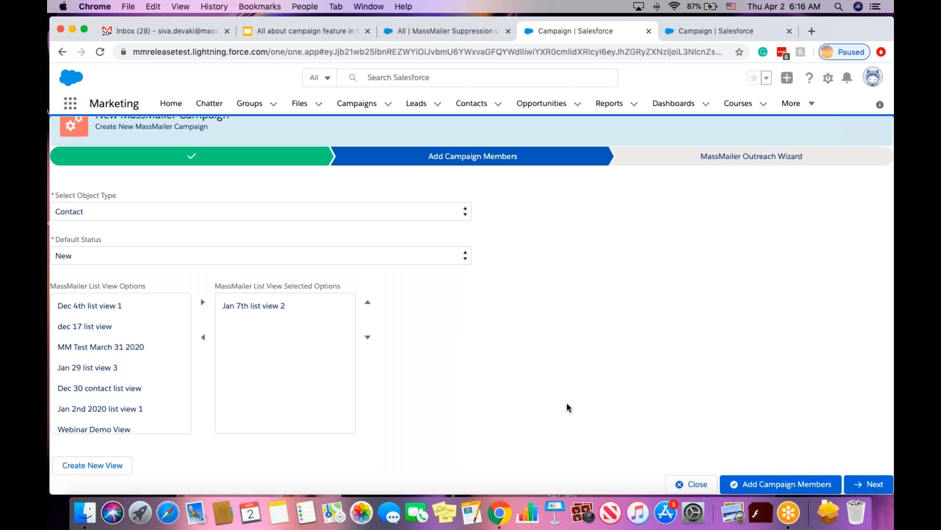
Return to the webinar campaign record and view all five Campaign Members.
left_click(693, 486)
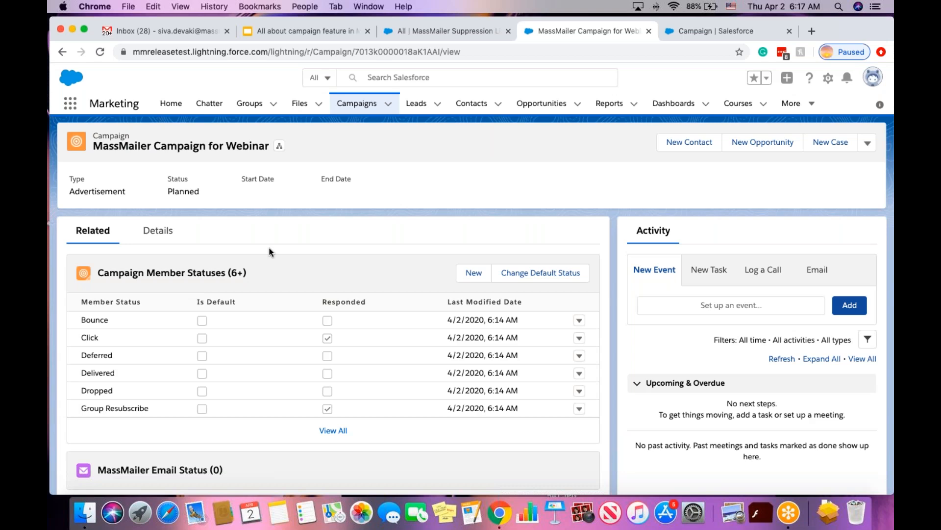
scroll(269, 248, "down", 5)
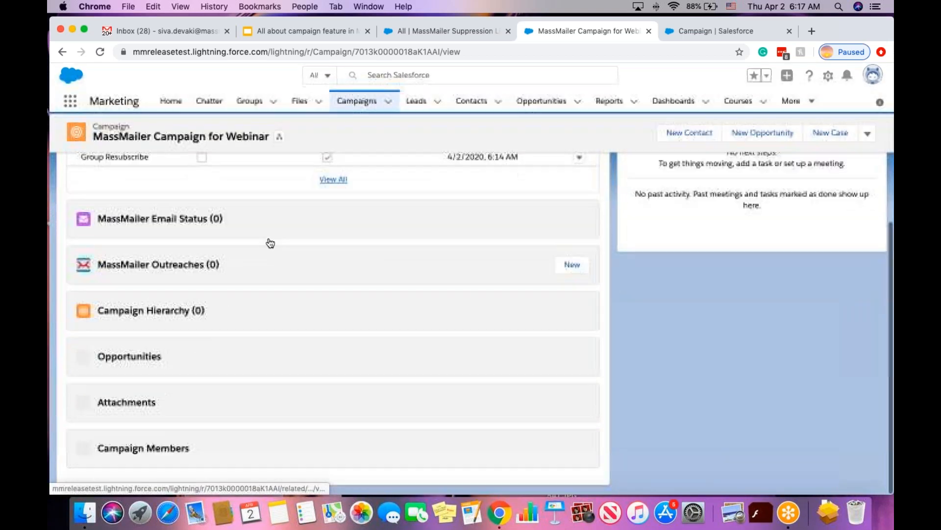
scroll(297, 395, "down", 5)
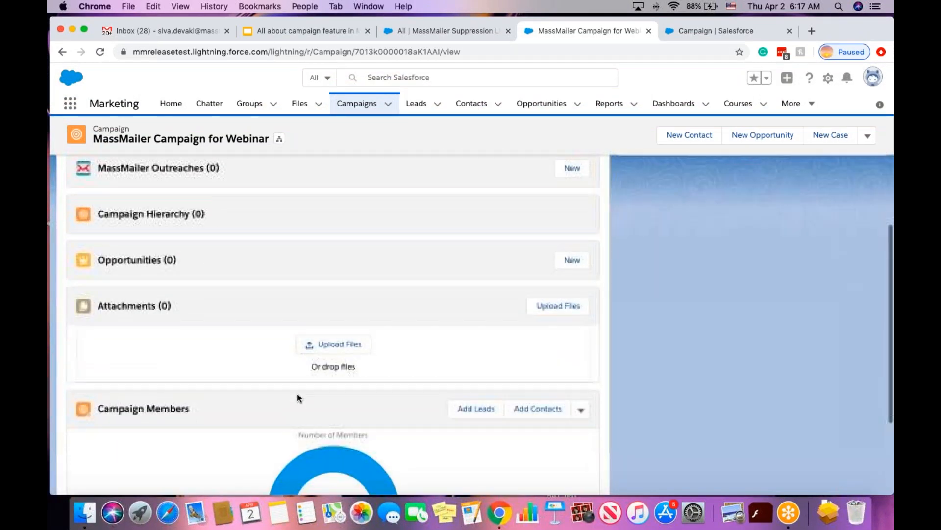
scroll(325, 343, "down", 1)
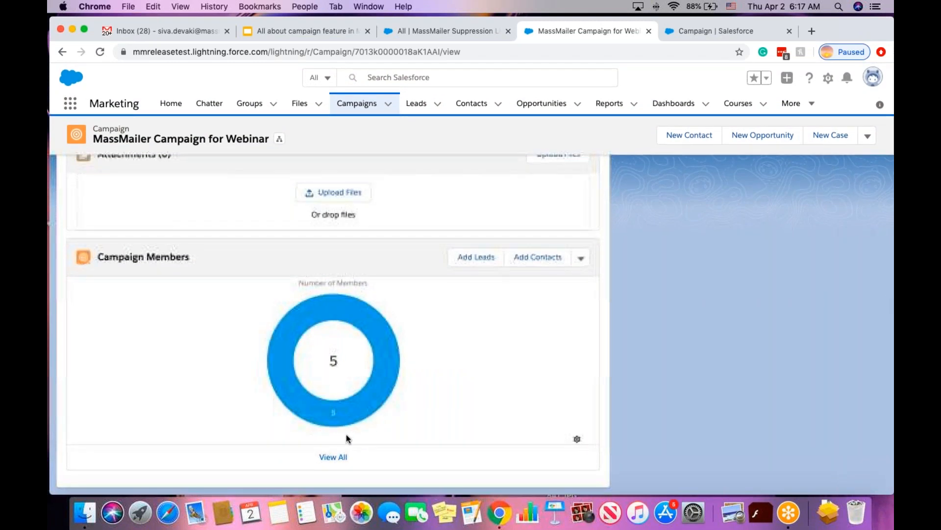
mouse_move(352, 419)
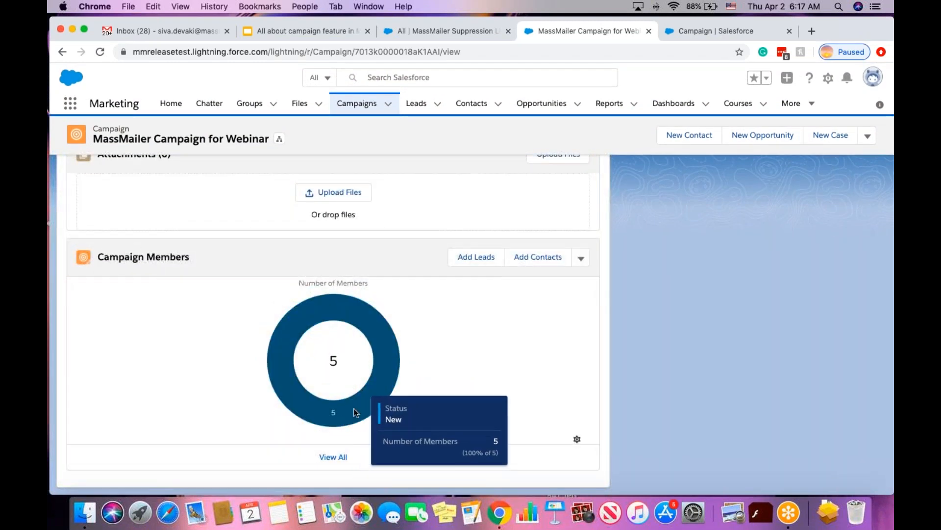
left_click(339, 458)
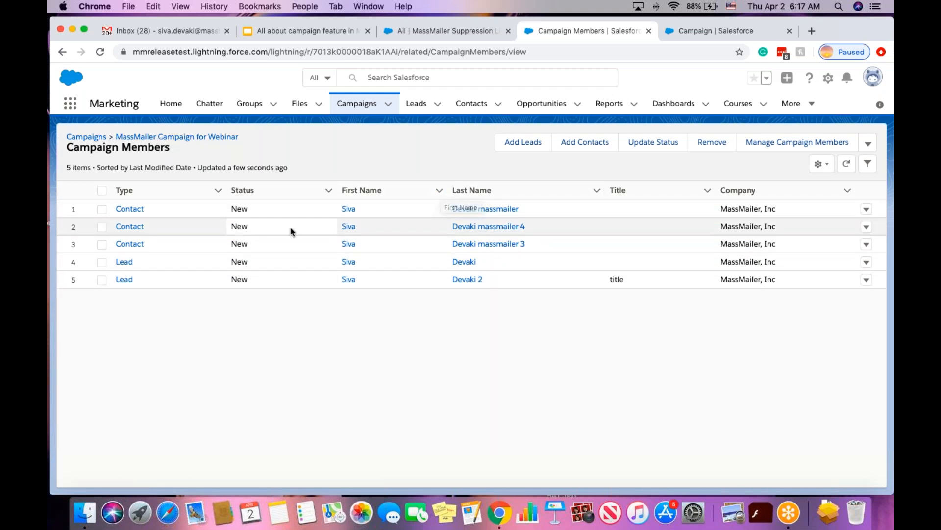
Add one suggested lead to MassMailer Campaign for Webinar with status New.
left_click(531, 146)
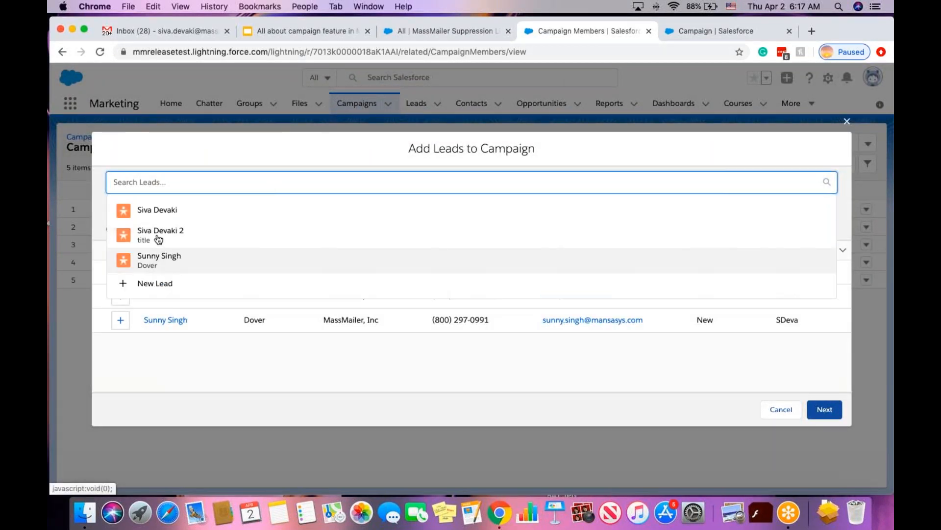
left_click(156, 260)
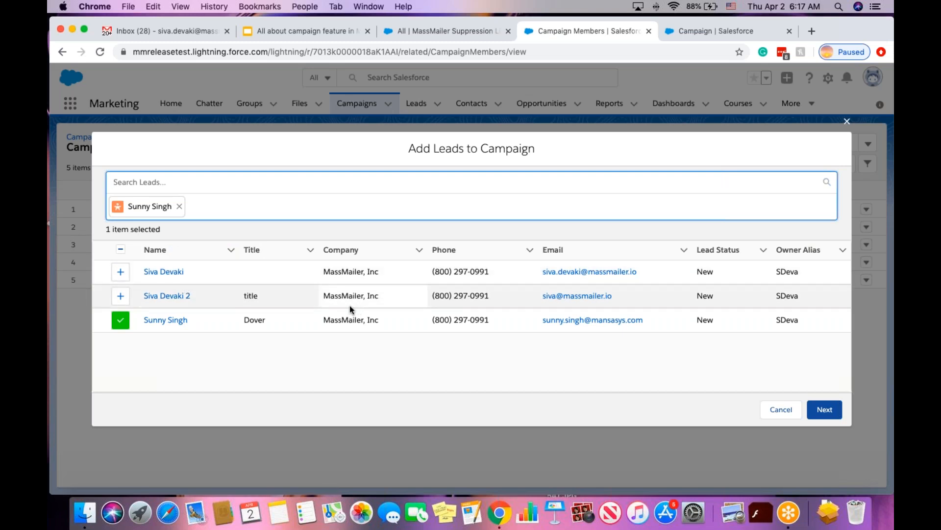
left_click(826, 411)
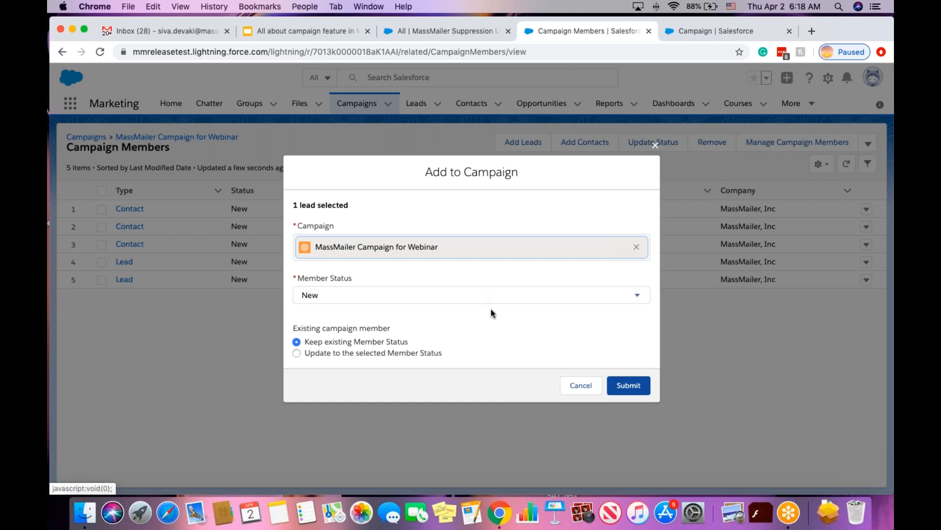
left_click(631, 387)
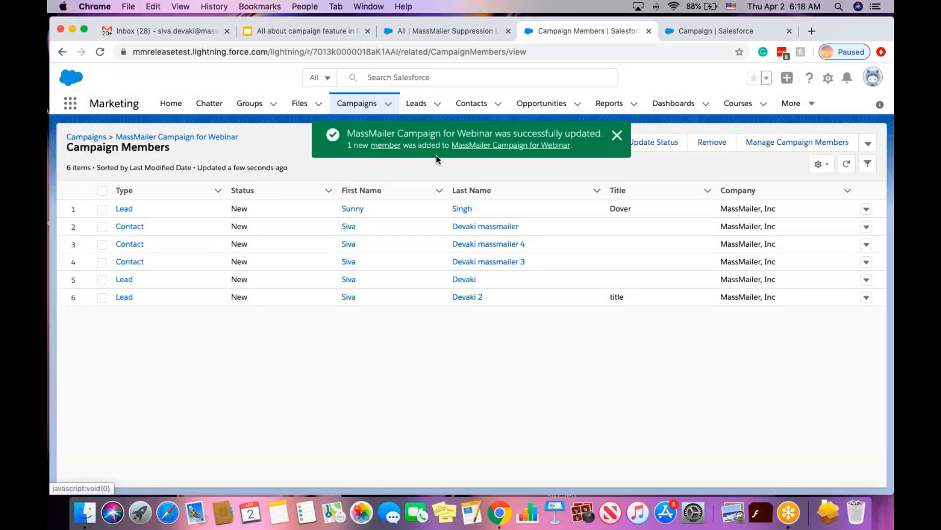
Add one suggested contact as New, bringing the webinar campaign to seven members.
left_click(617, 137)
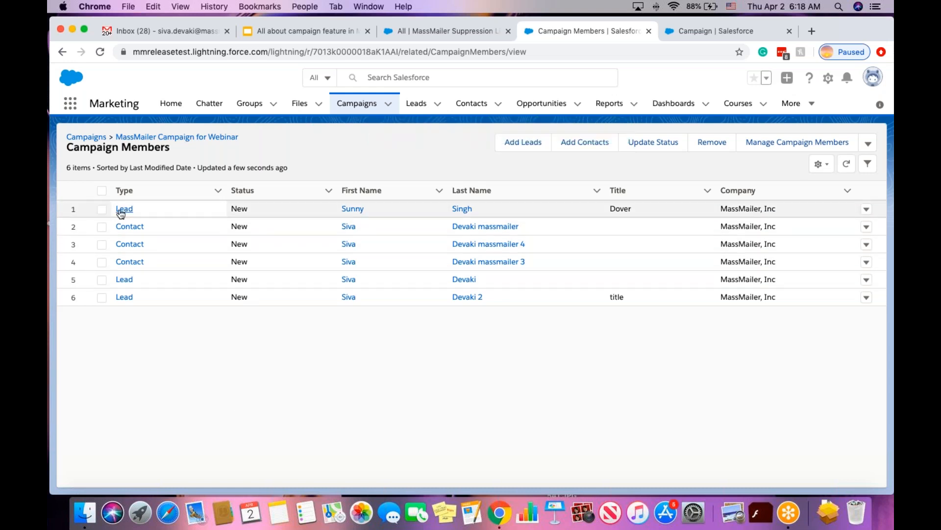
left_click(582, 148)
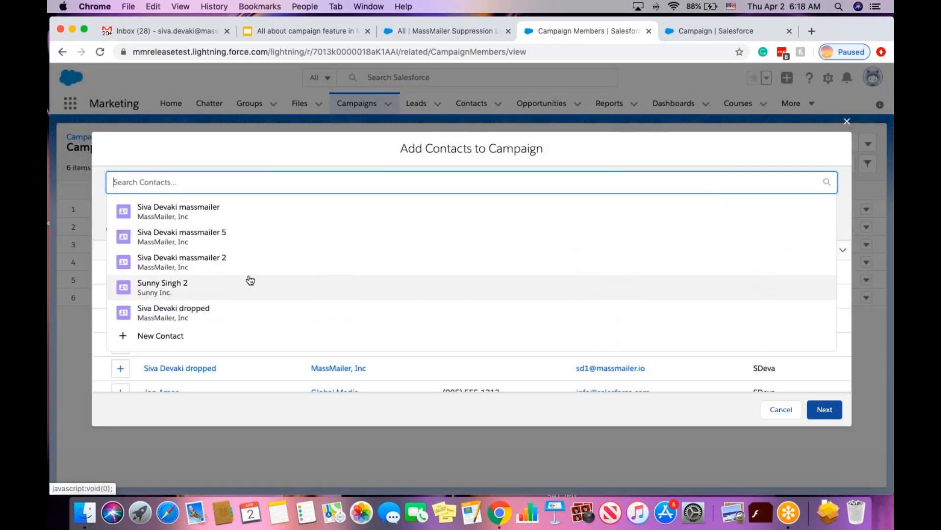
left_click(231, 295)
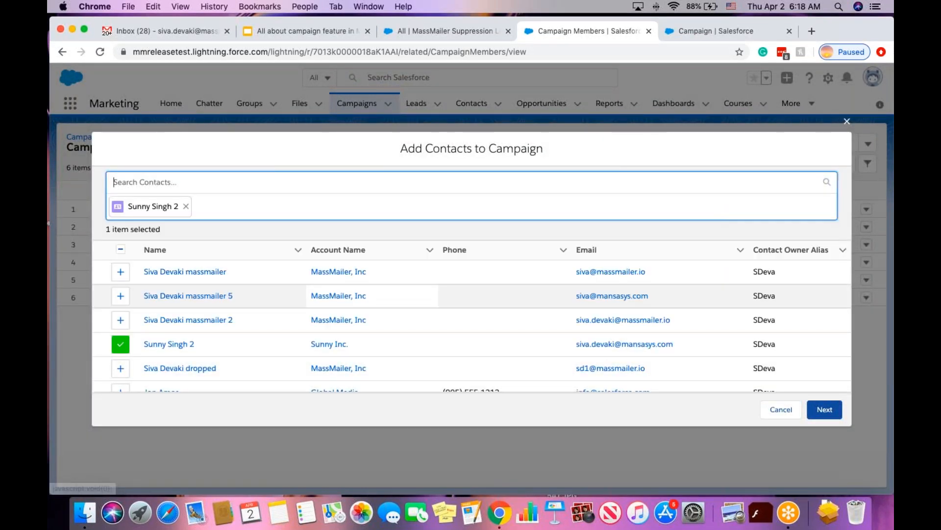
left_click(827, 416)
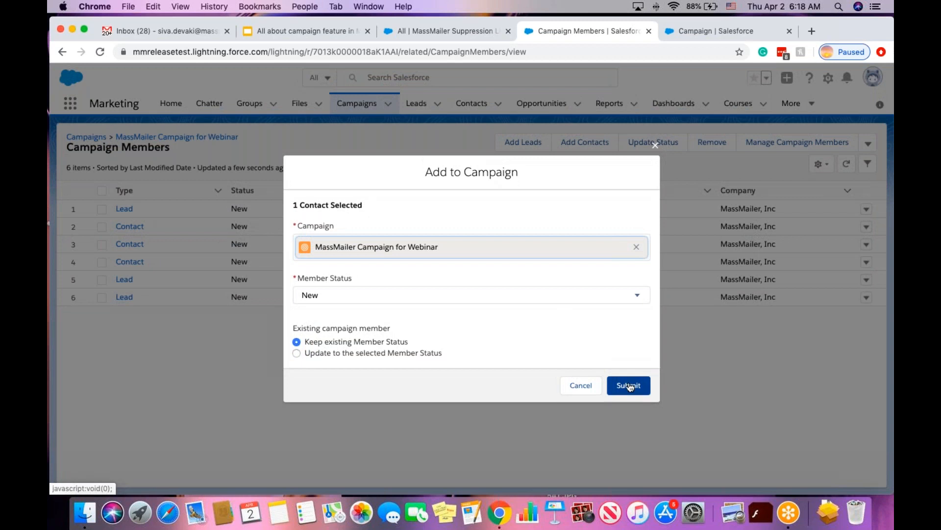
left_click(633, 386)
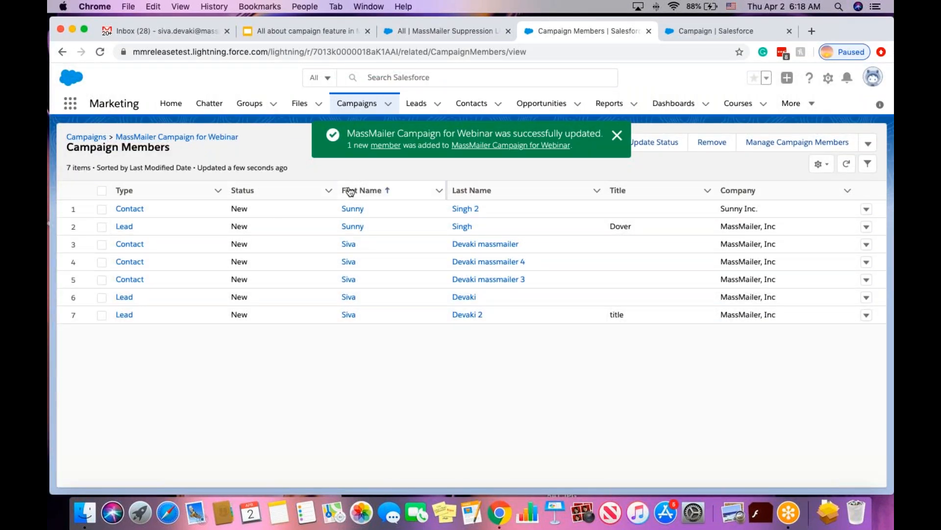
left_click(618, 137)
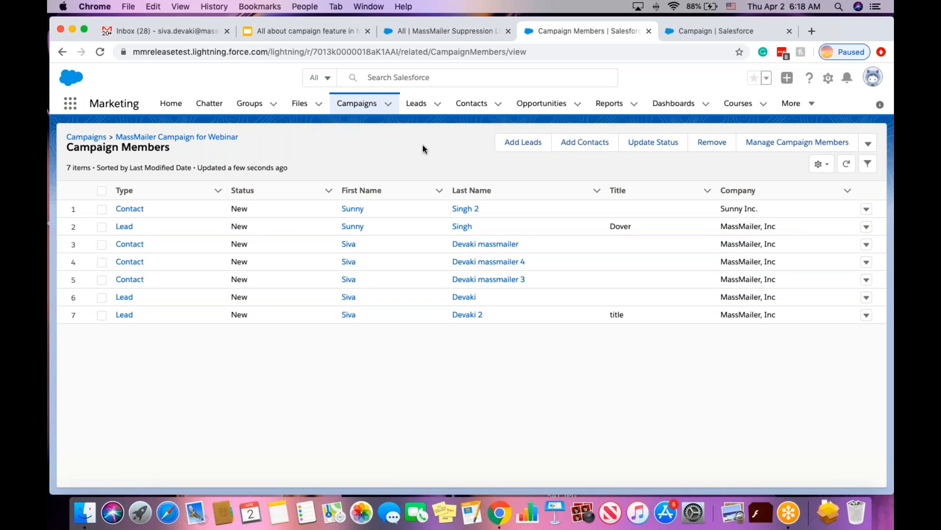
In a new Reports tab, view Sample Report: Leads by Lead Source, then begin a New Report.
left_click(598, 108, "super")
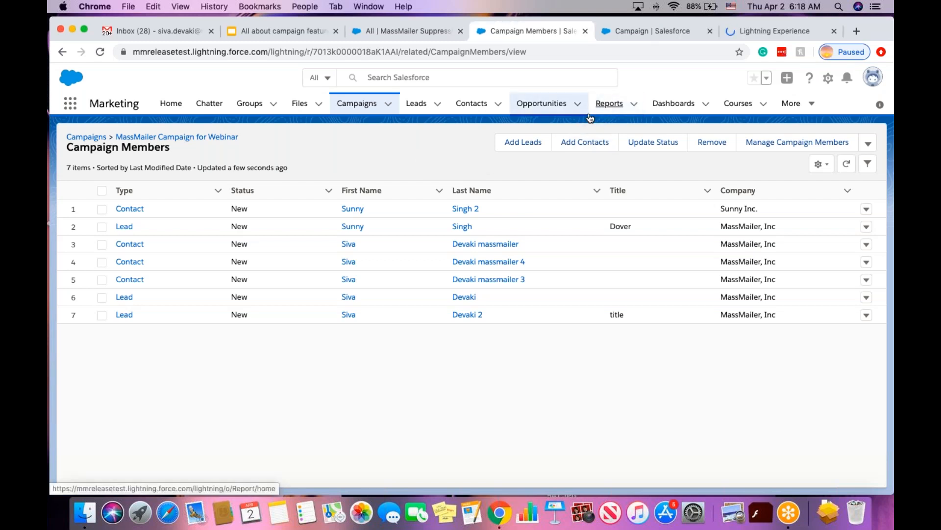
left_click(768, 32)
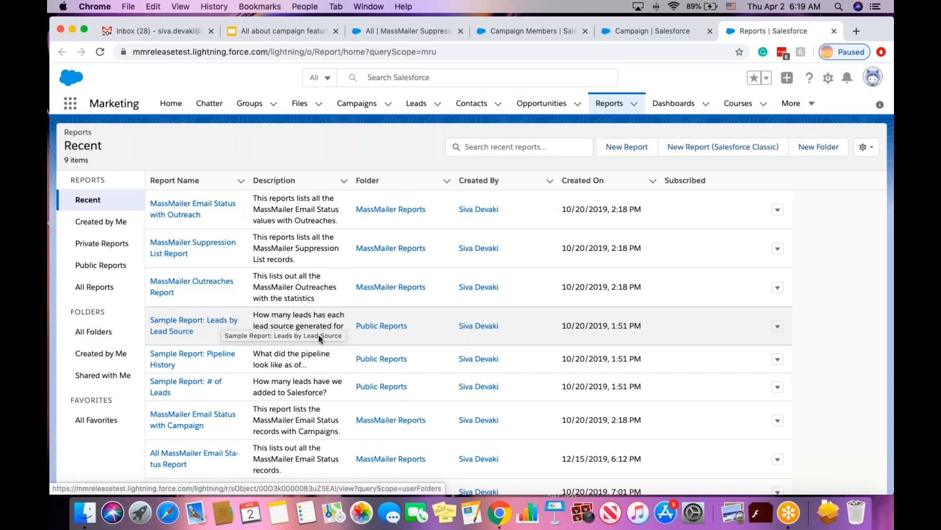
left_click(179, 330)
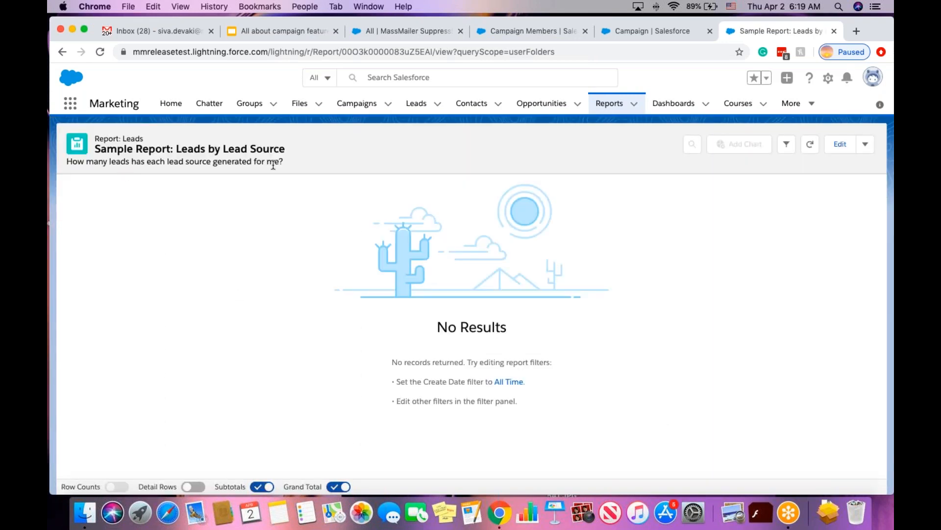
left_click(608, 104)
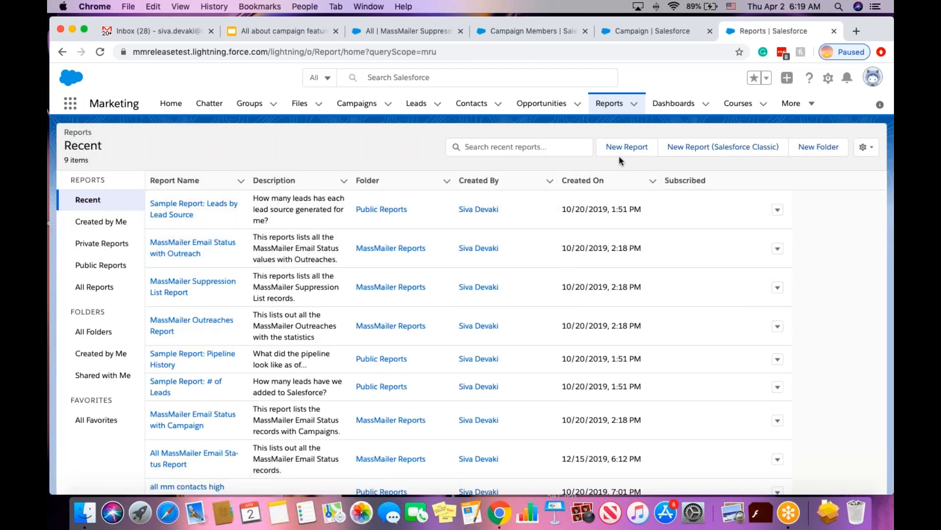
left_click(626, 146)
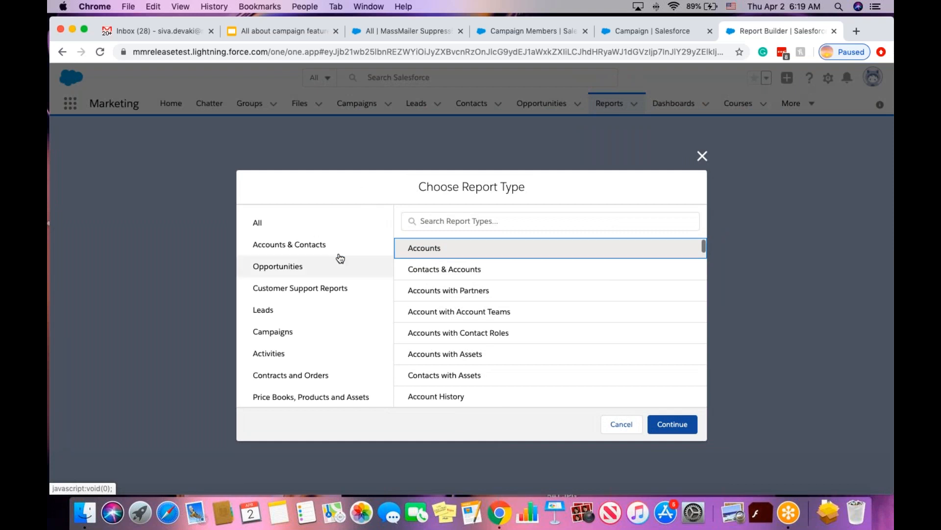
Create a Leads report and set its Show Me filter to All leads.
left_click(299, 309)
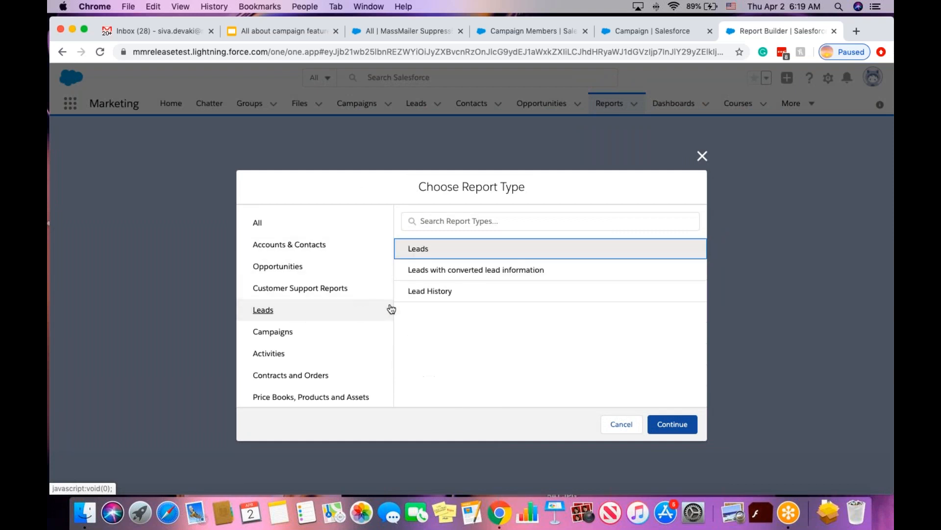
left_click(431, 252)
left_click(669, 422)
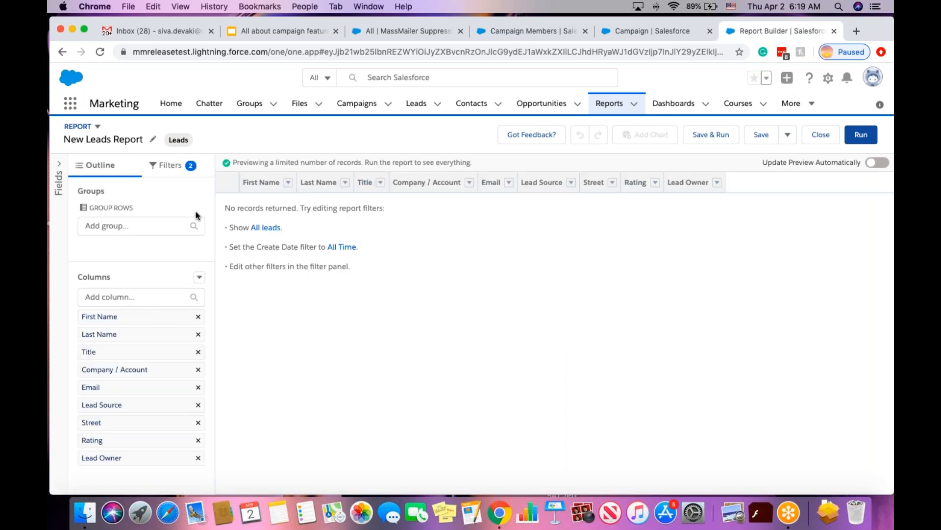
left_click(166, 165)
left_click(125, 243)
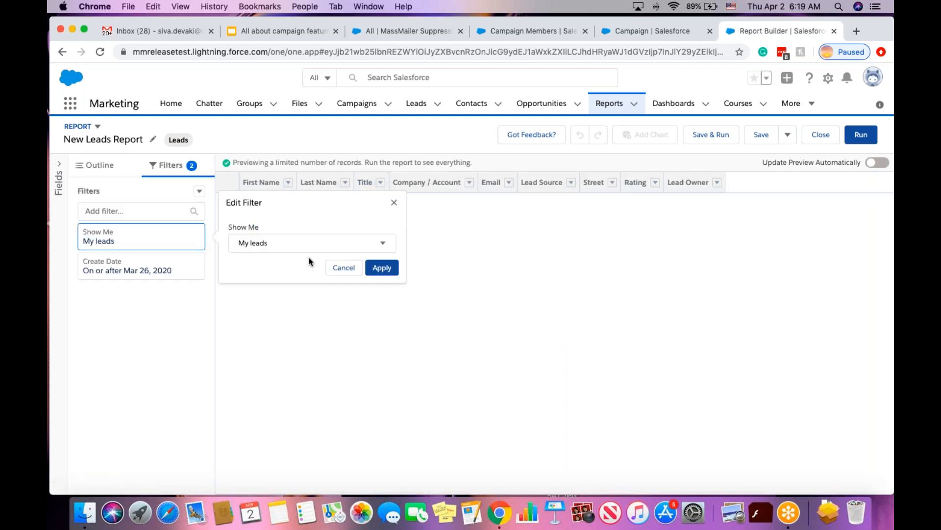
left_click(281, 244)
left_click(277, 346)
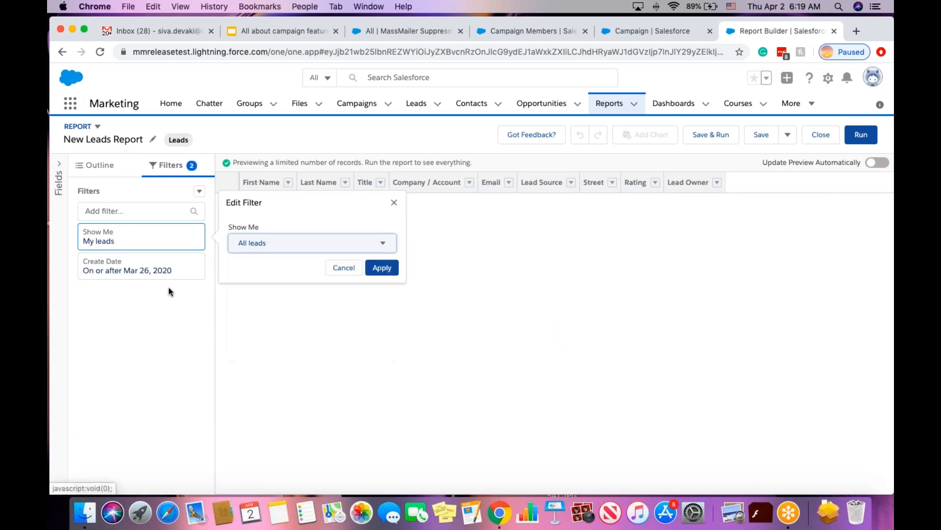
left_click(374, 272)
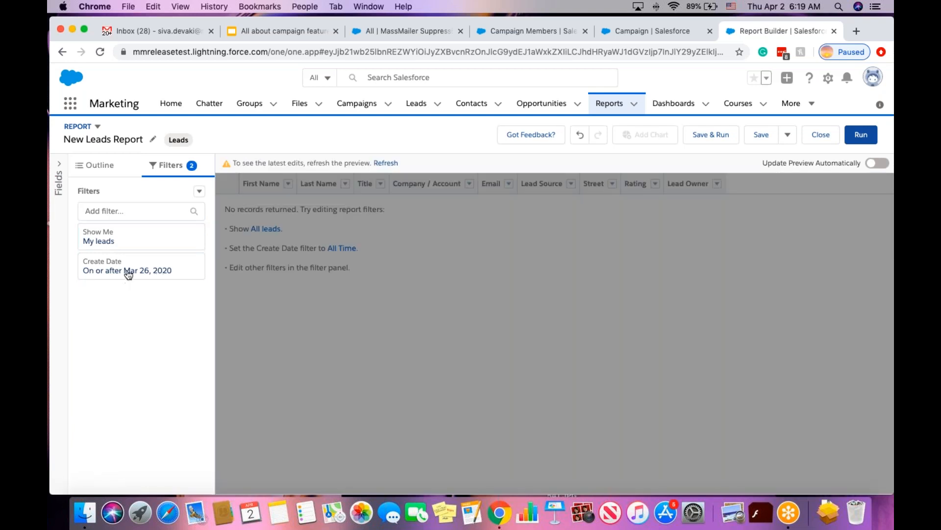
Clear the Create Date start so the report covers All Time.
left_click(131, 273)
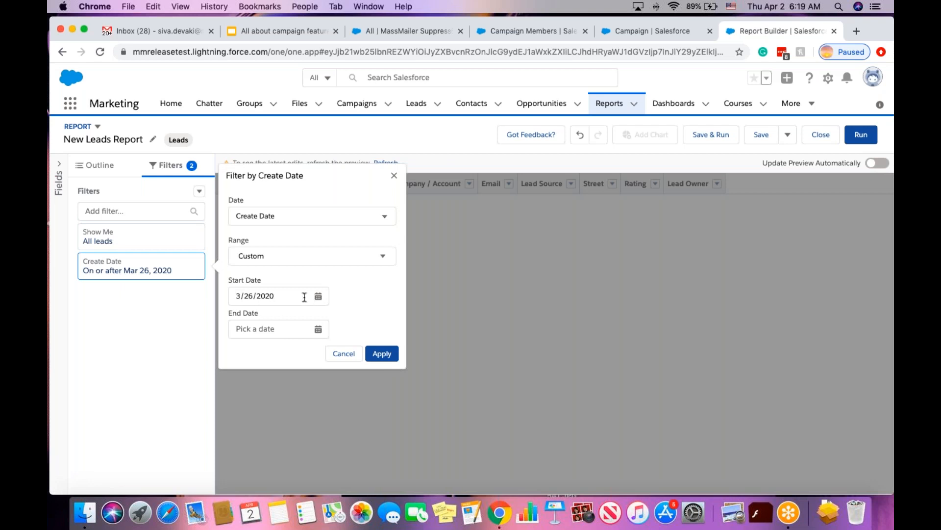
left_click(233, 295)
key("super+a")
key("BackSpace")
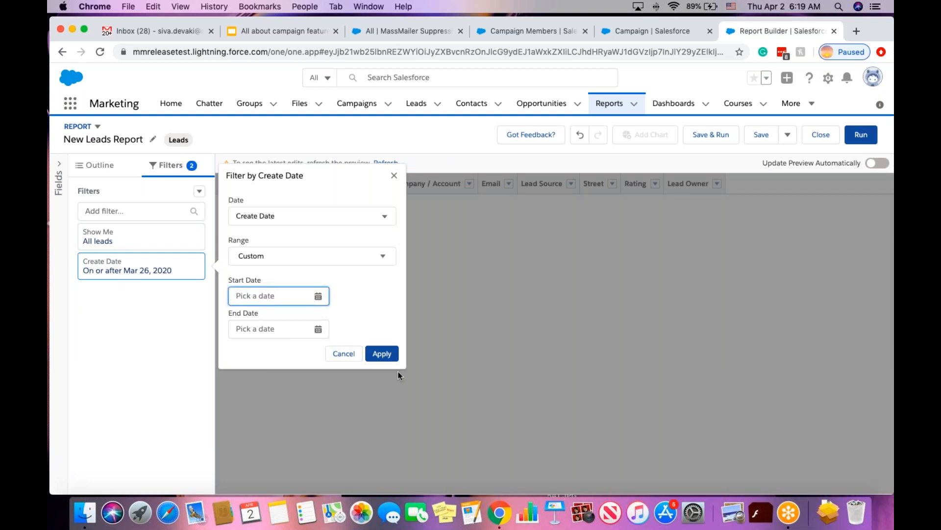
left_click(382, 354)
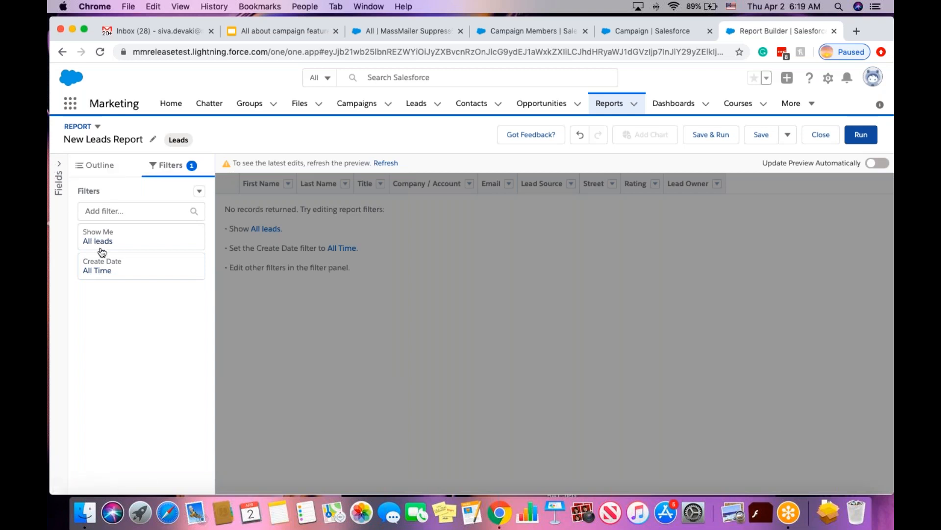
Add a First Name equals filter to the report.
left_click(128, 213)
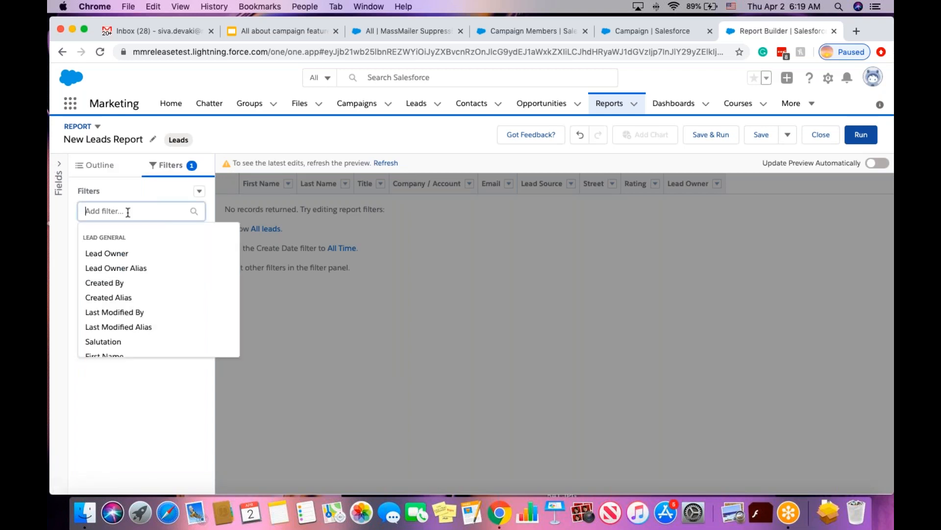
type("firs")
left_click(126, 256)
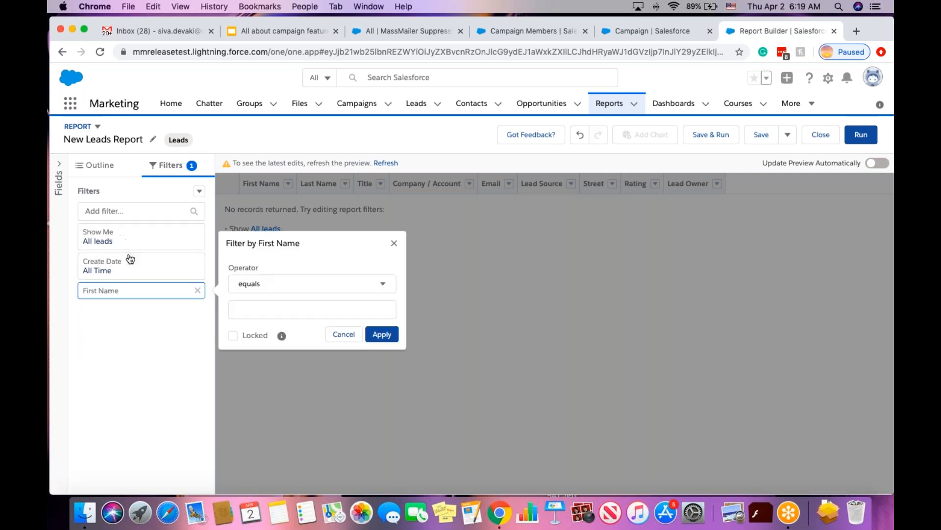
left_click(254, 308)
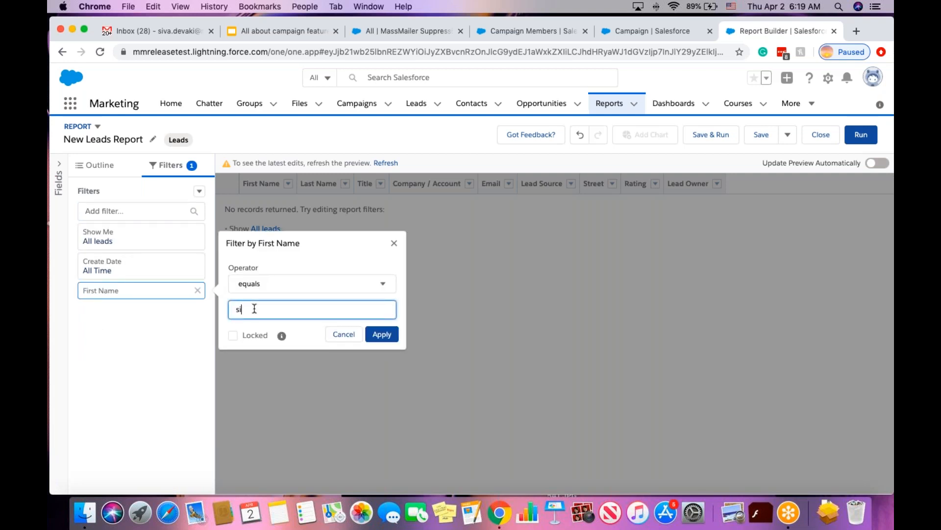
left_click(382, 334)
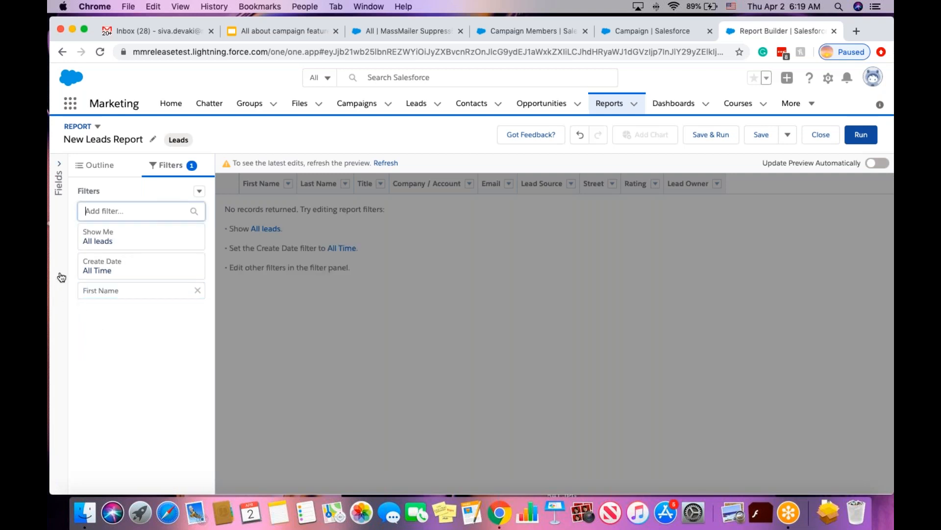
Save the report as 'Sample Leads Report for Webinar' in Private Reports and run it.
left_click(710, 135)
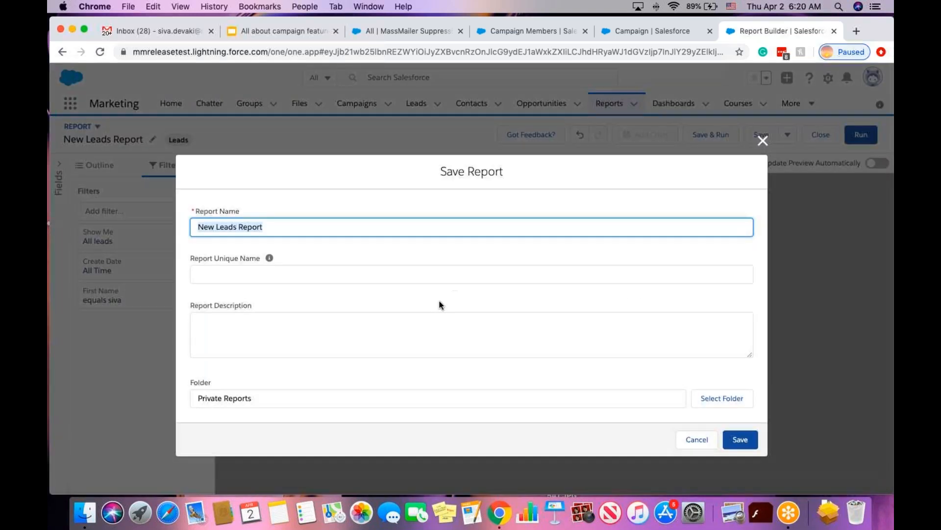
double_click(198, 227)
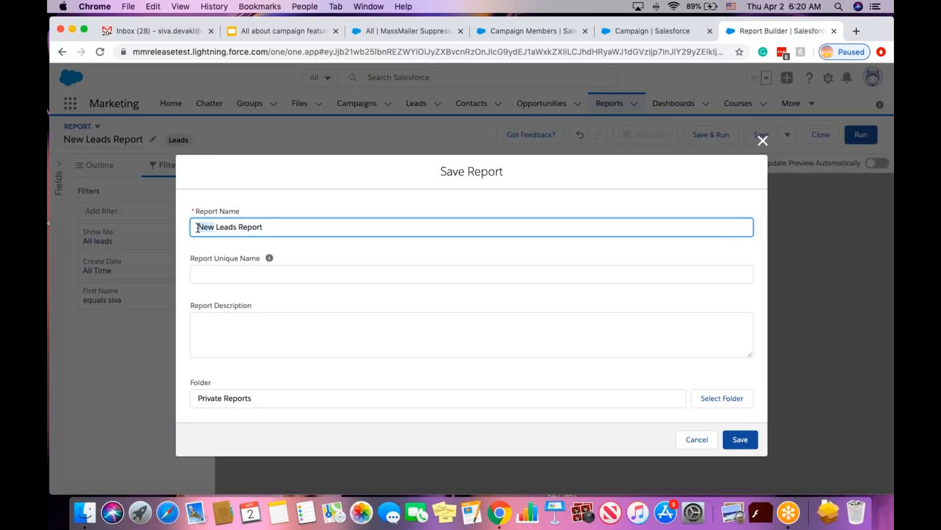
type("Samples")
key("BackSpace")
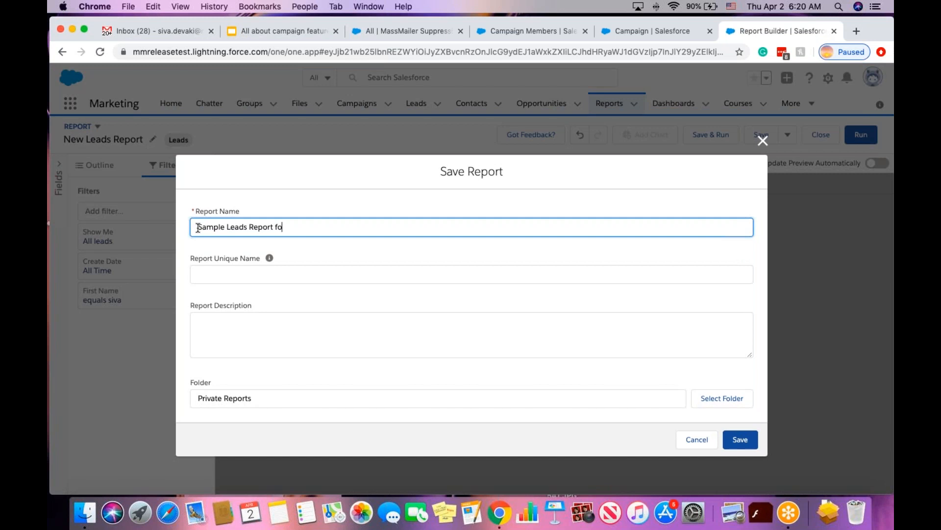
type("for Webinar")
key("Tab")
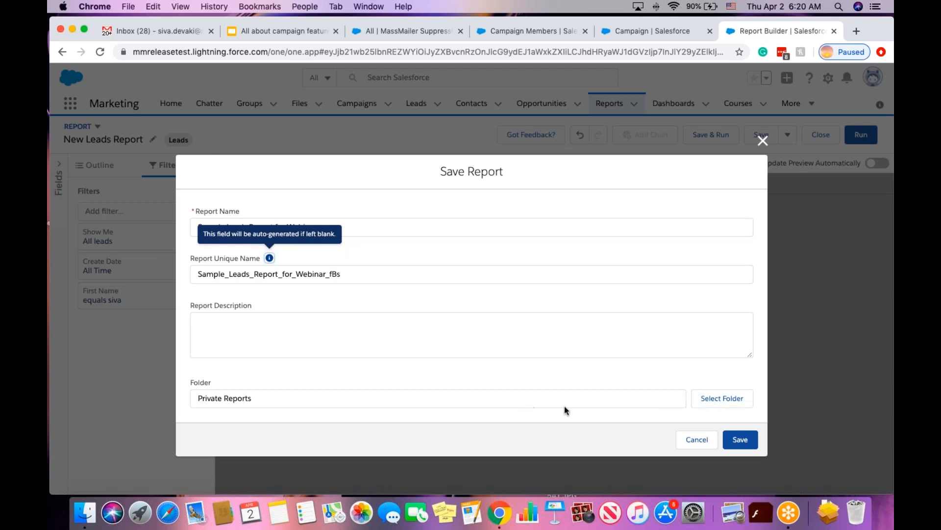
left_click(707, 402)
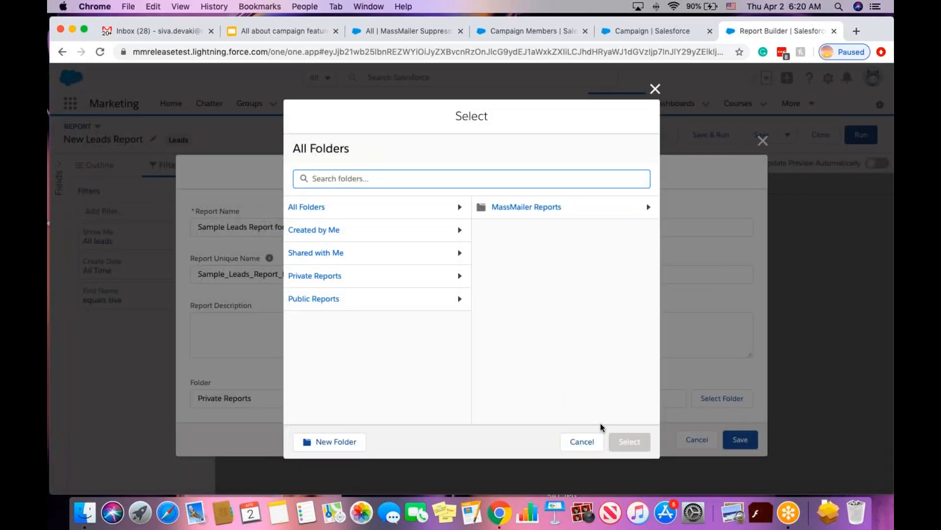
left_click(590, 444)
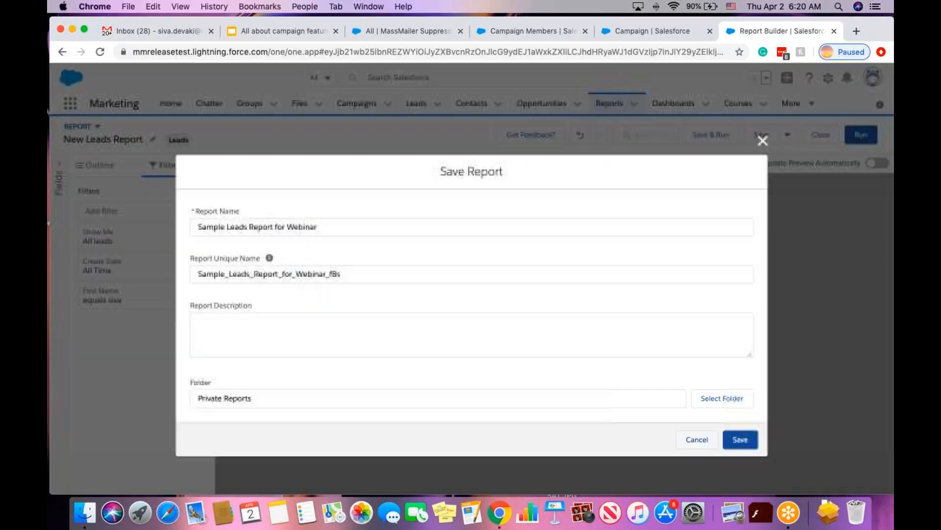
left_click(736, 440)
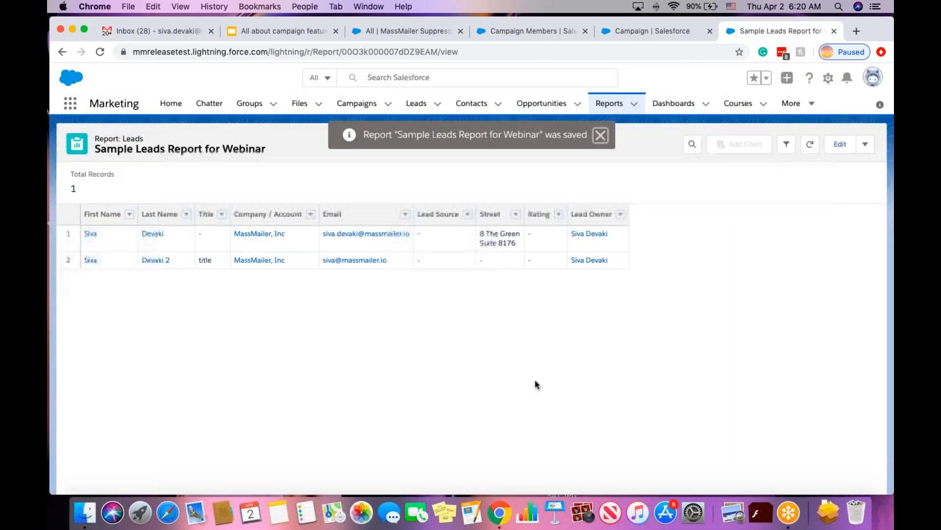
Add the report's two leads to MassMailer Campaign for Webinar as New members.
left_click(600, 139)
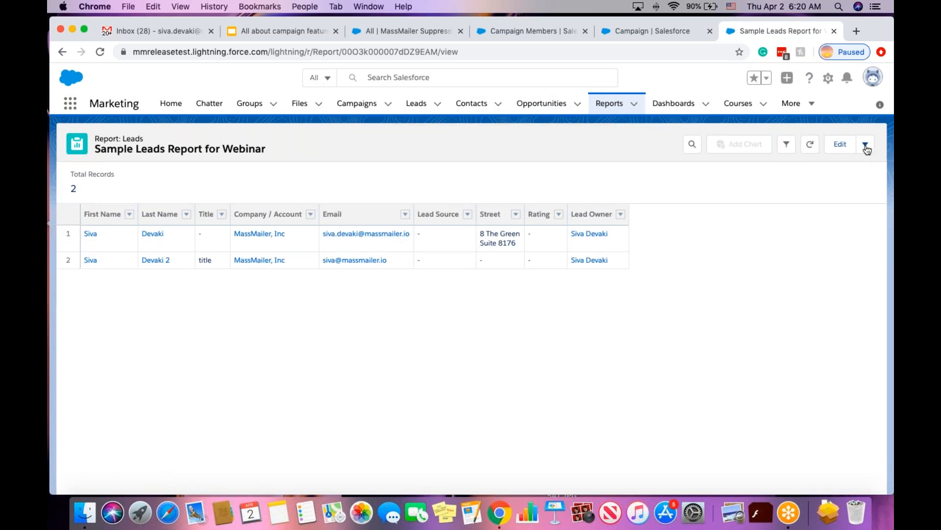
left_click(866, 145)
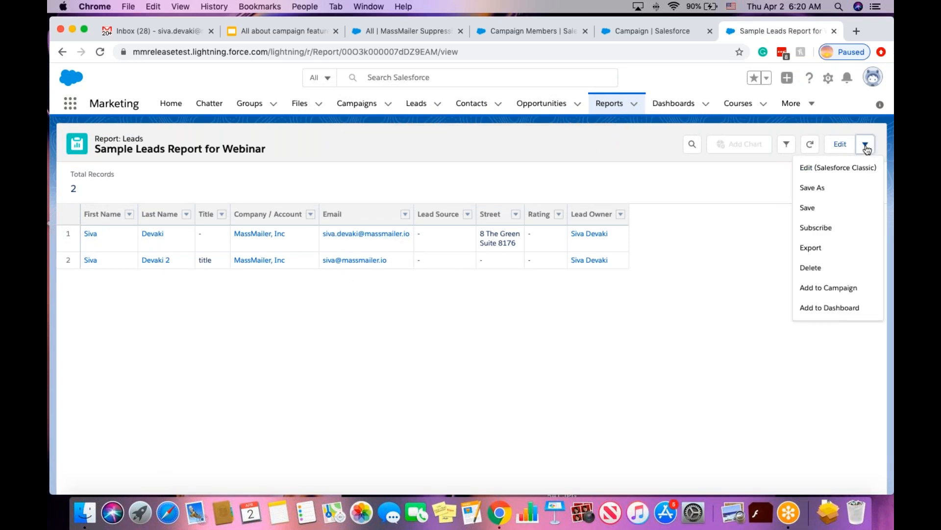
left_click(807, 289)
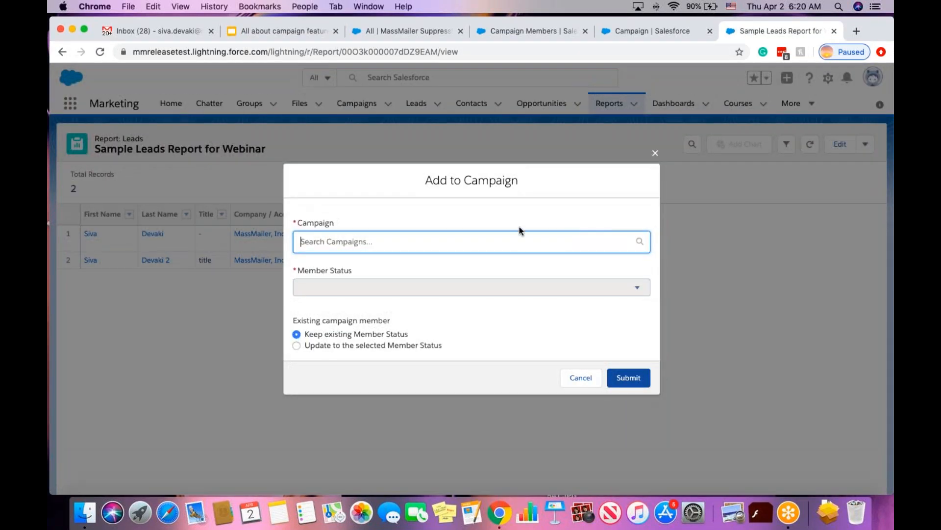
left_click(394, 243)
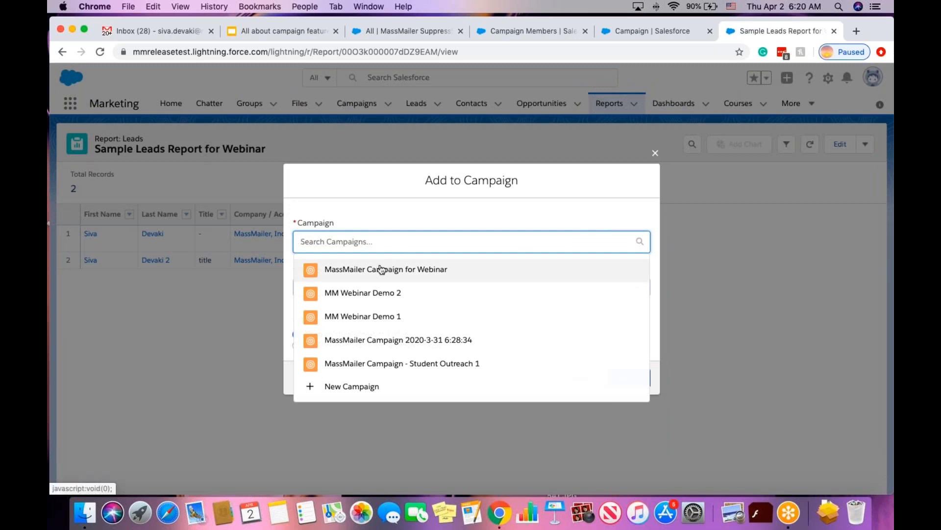
left_click(353, 271)
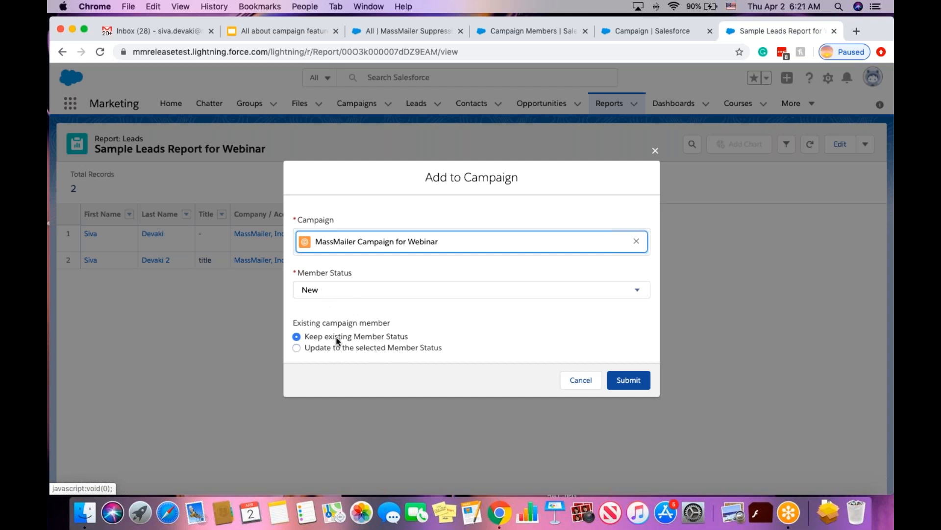
left_click(628, 381)
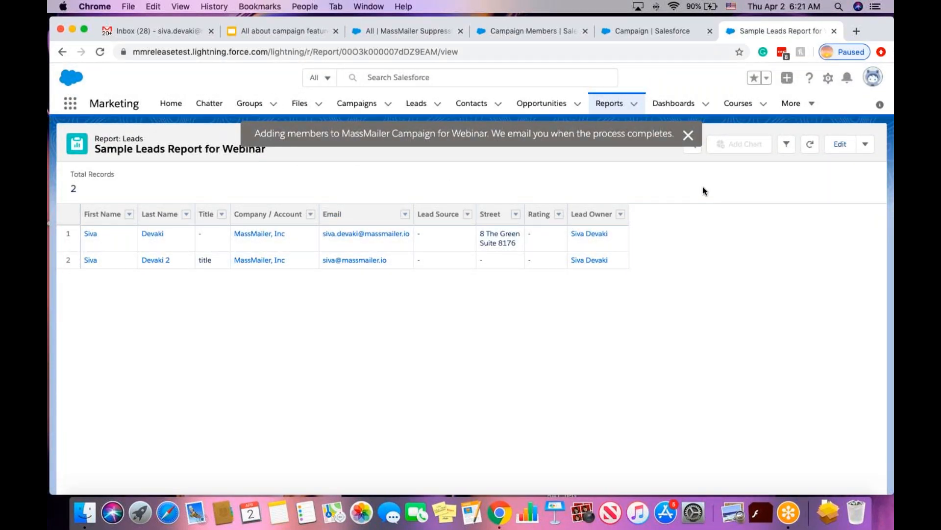
left_click(687, 136)
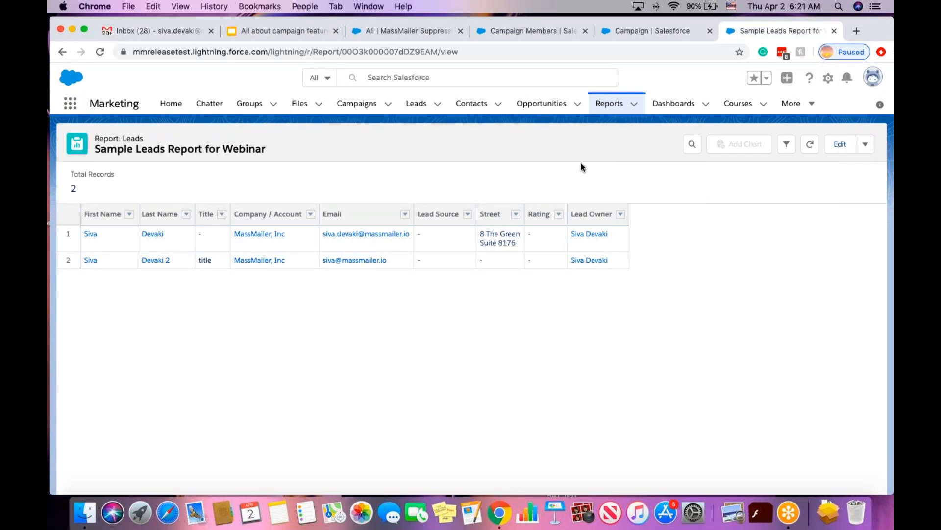
Create a new report of type Contacts & Accounts.
left_click(608, 106)
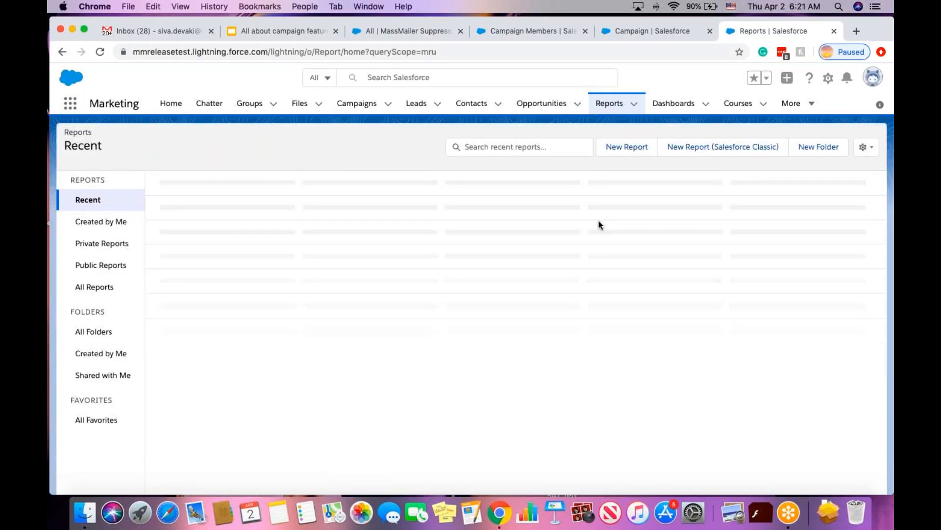
left_click(627, 147)
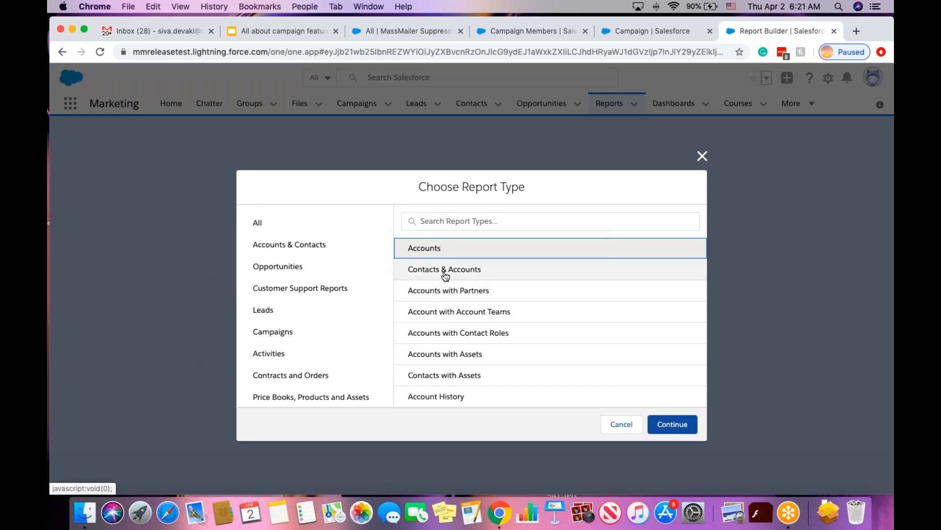
left_click(443, 269)
left_click(679, 425)
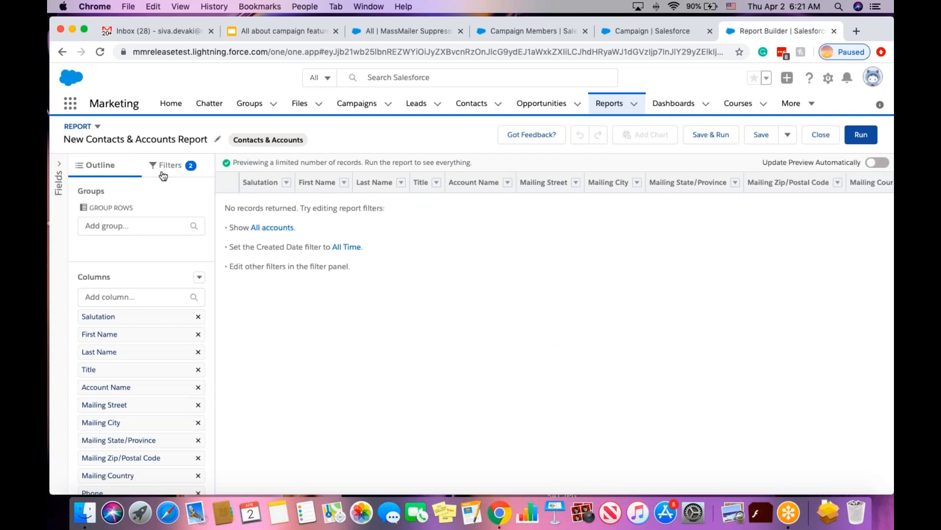
Set Show Me to All accounts and remove the 3/26/2020 Created Date start limit.
left_click(164, 169)
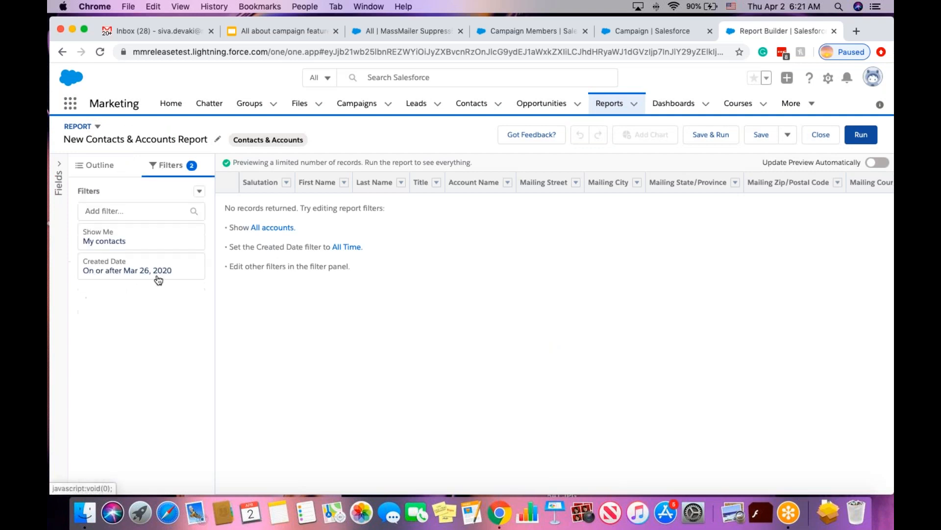
left_click(136, 239)
left_click(275, 242)
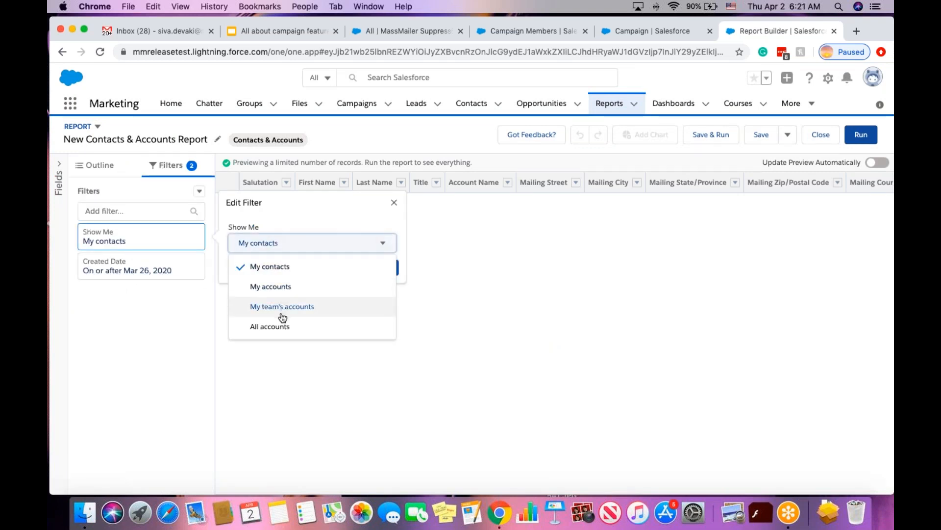
left_click(275, 327)
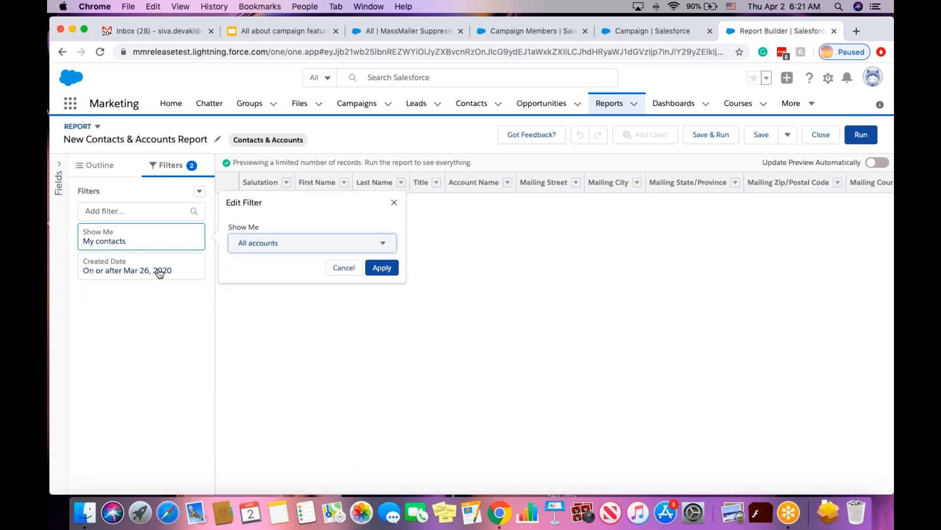
left_click(380, 269)
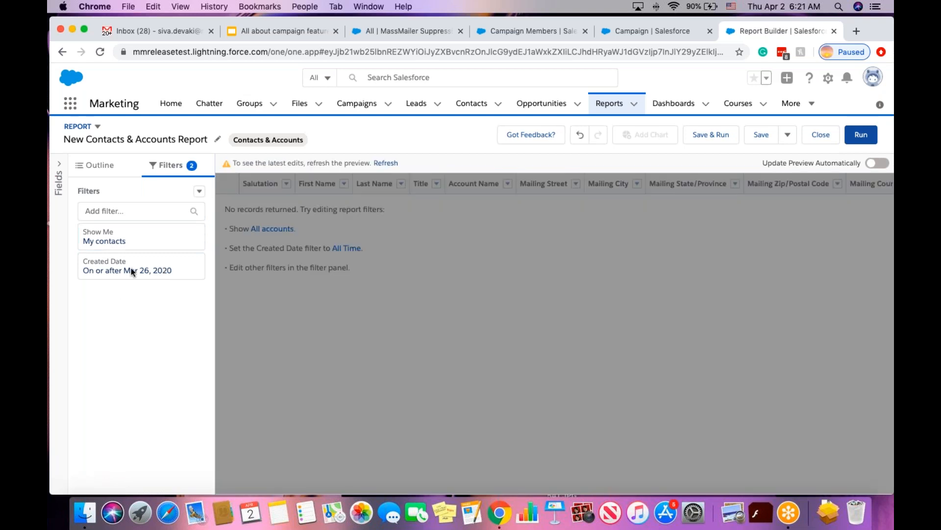
left_click(132, 272)
left_click(245, 292)
key("super+a")
key("BackSpace")
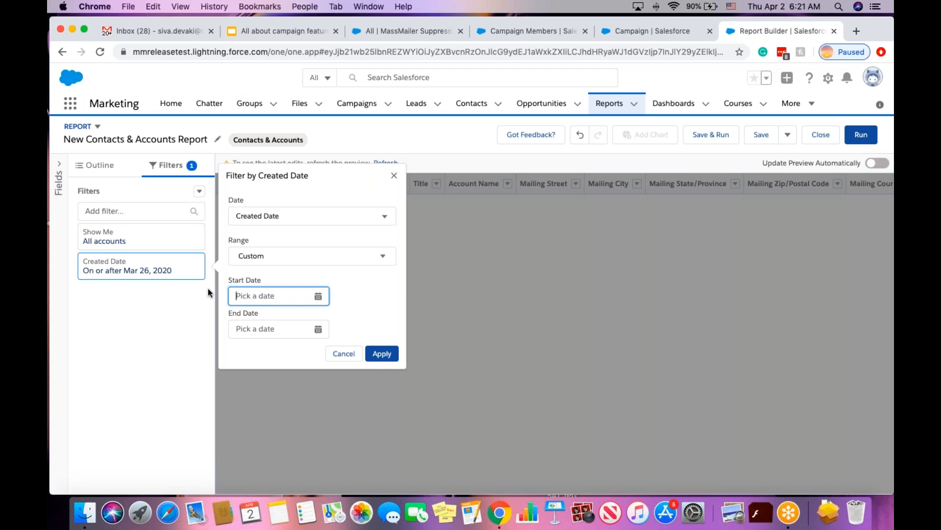
left_click(390, 357)
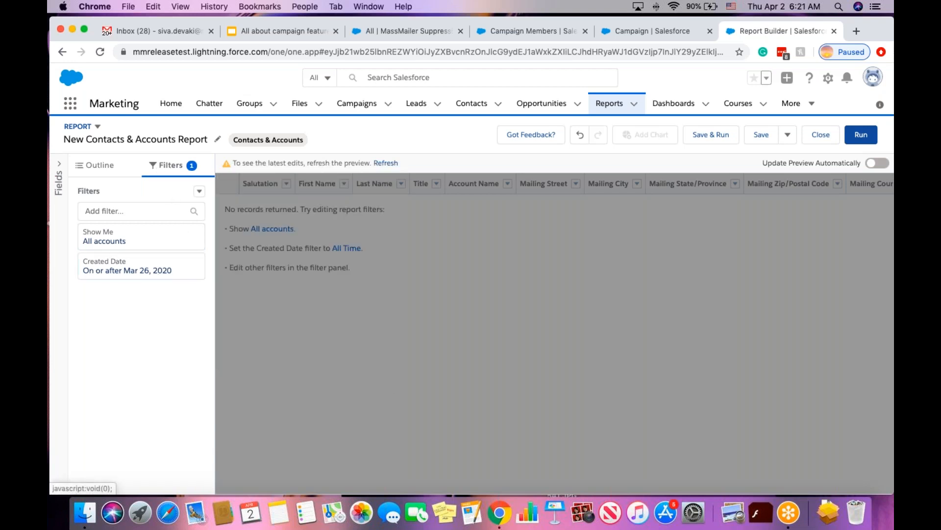
Add an Email equals filter for one contact's e-mail address and begin saving.
left_click(132, 211)
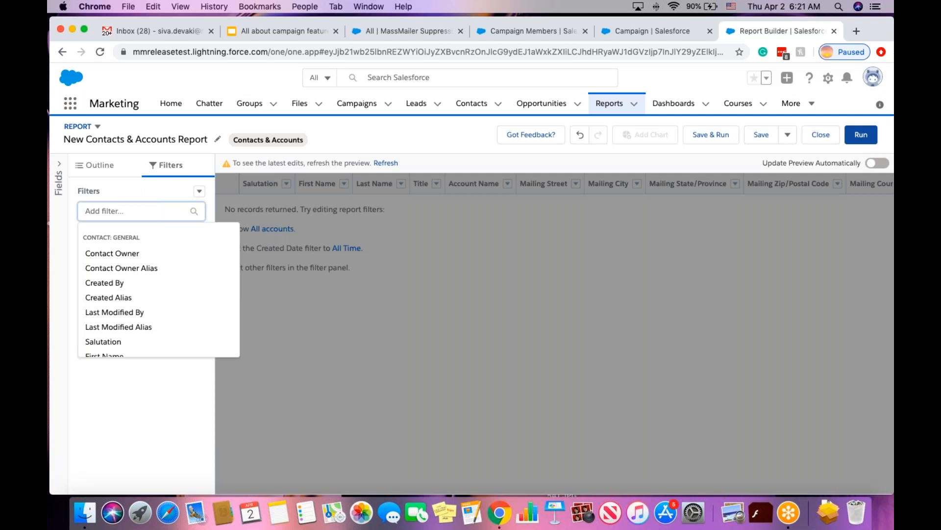
type("email")
left_click(138, 254)
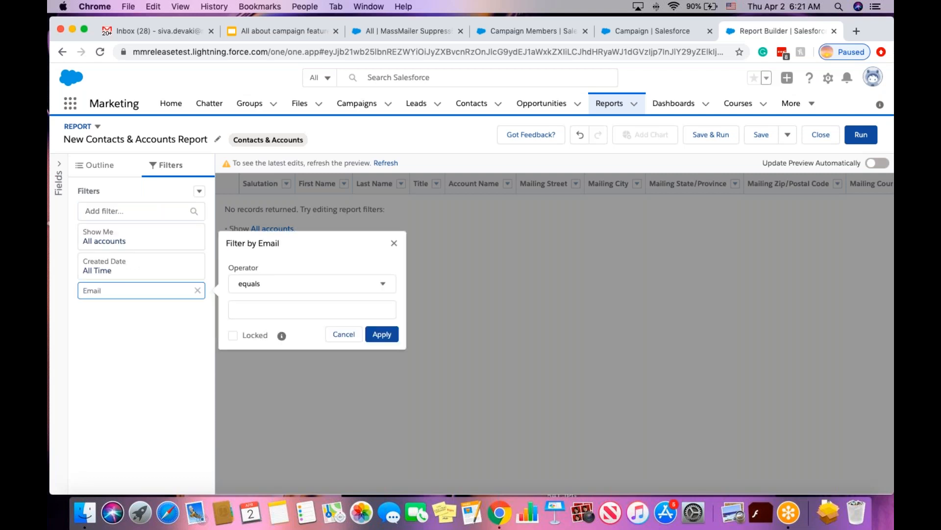
left_click(277, 309)
left_click(380, 335)
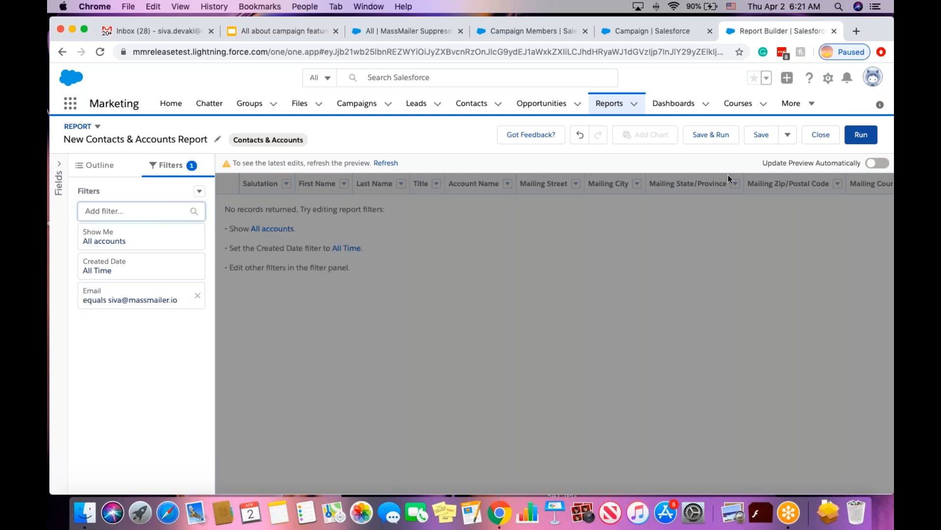
left_click(719, 136)
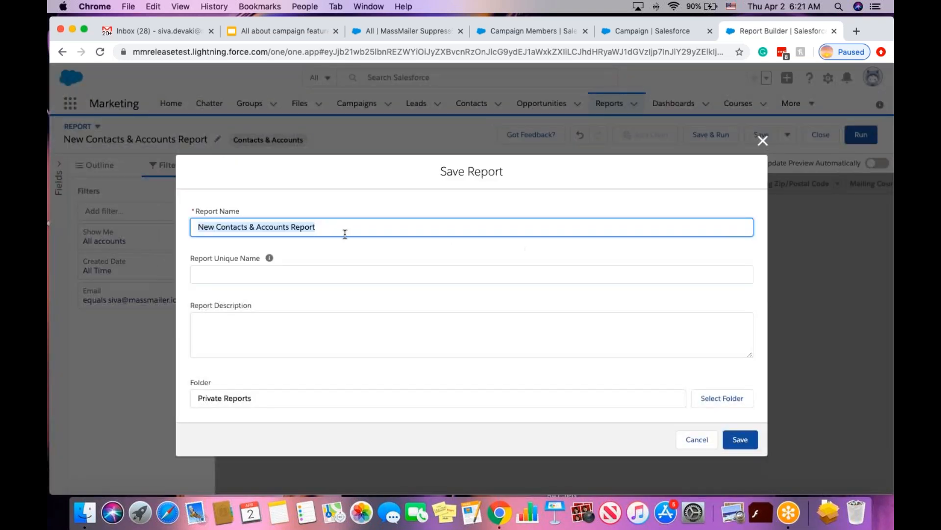
Save the report as 'New Contacts & Accounts Report for Webin'.
left_click(326, 226)
type("for Webin")
key("Tab")
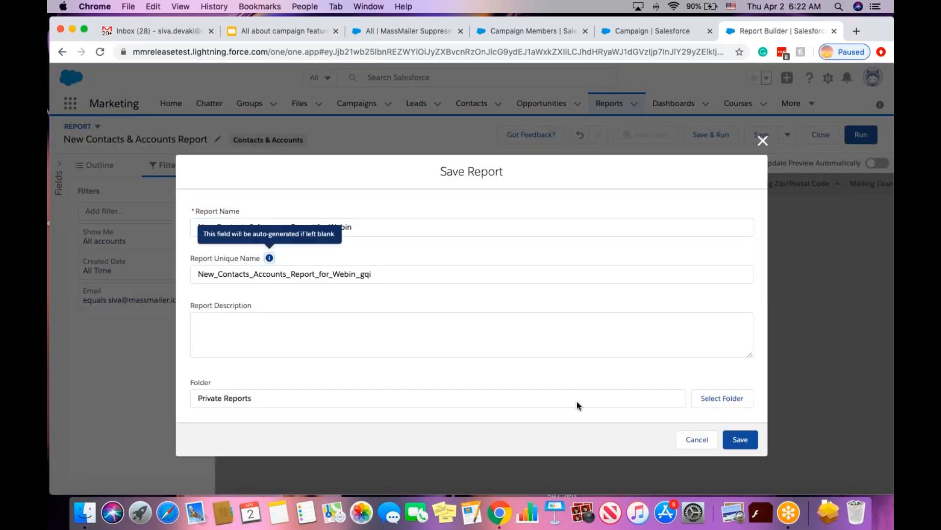
left_click(739, 440)
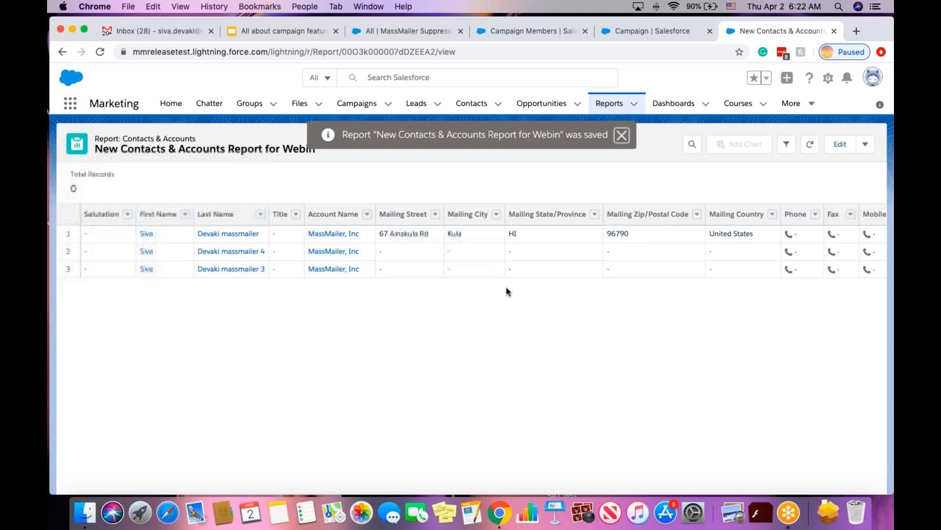
left_click(622, 135)
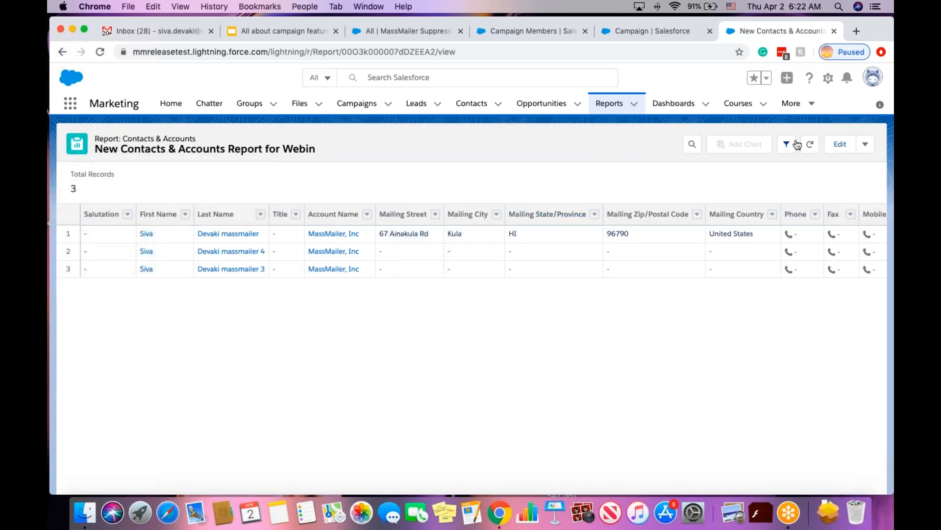
Add the report's three MassMailer, Inc. contacts to MassMailer Campaign for Webinar.
left_click(866, 147)
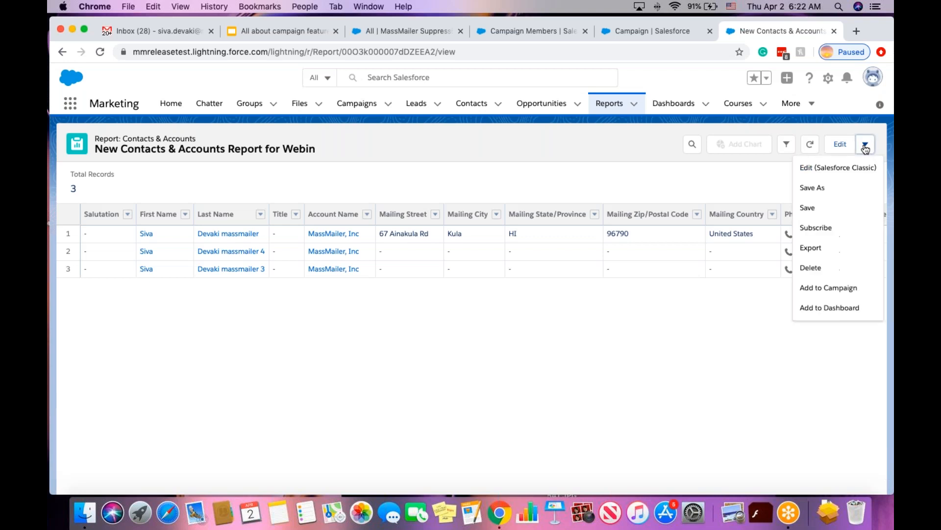
left_click(820, 290)
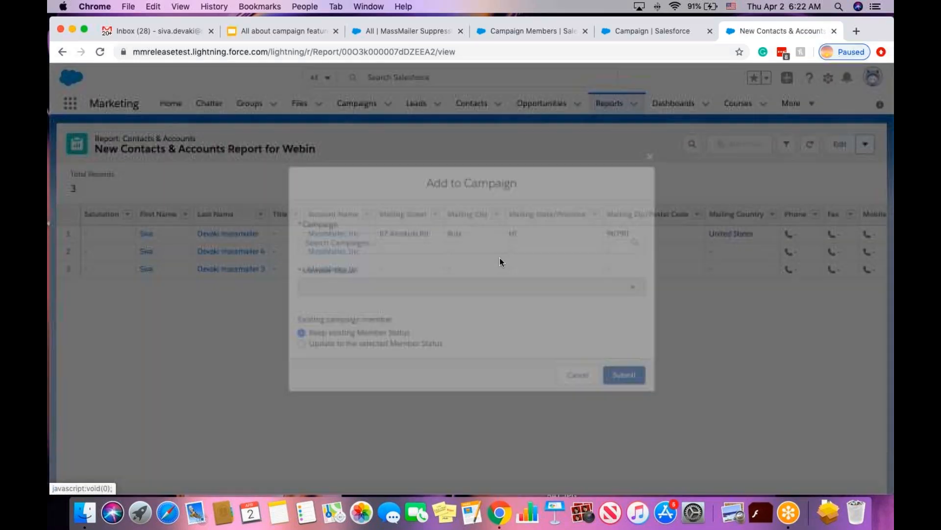
left_click(389, 243)
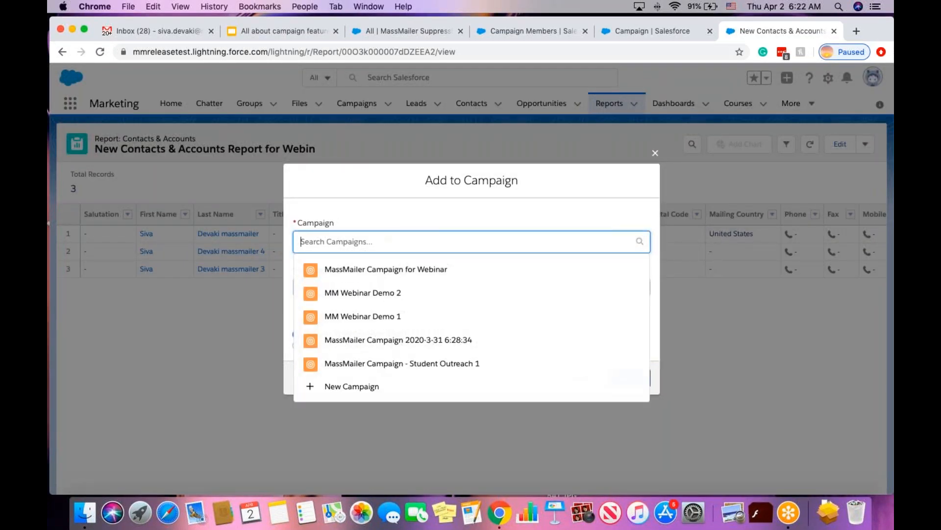
left_click(401, 270)
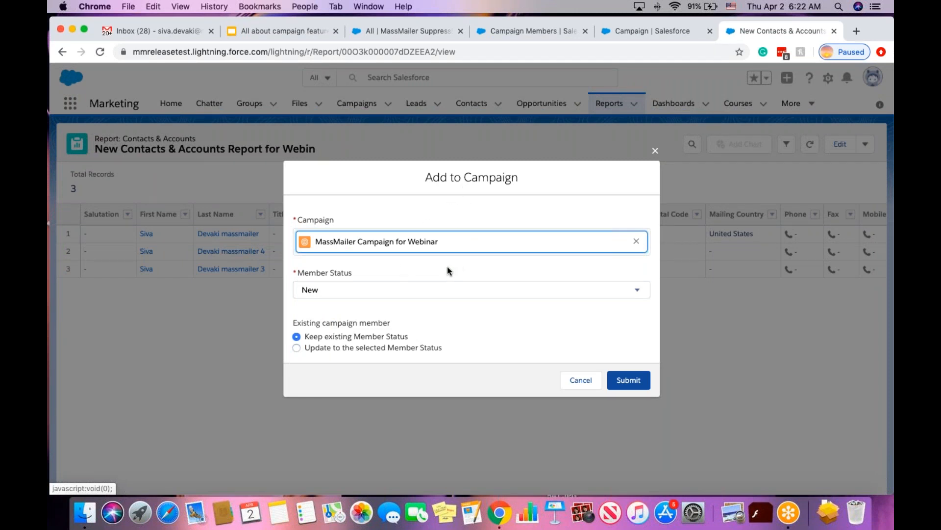
left_click(631, 382)
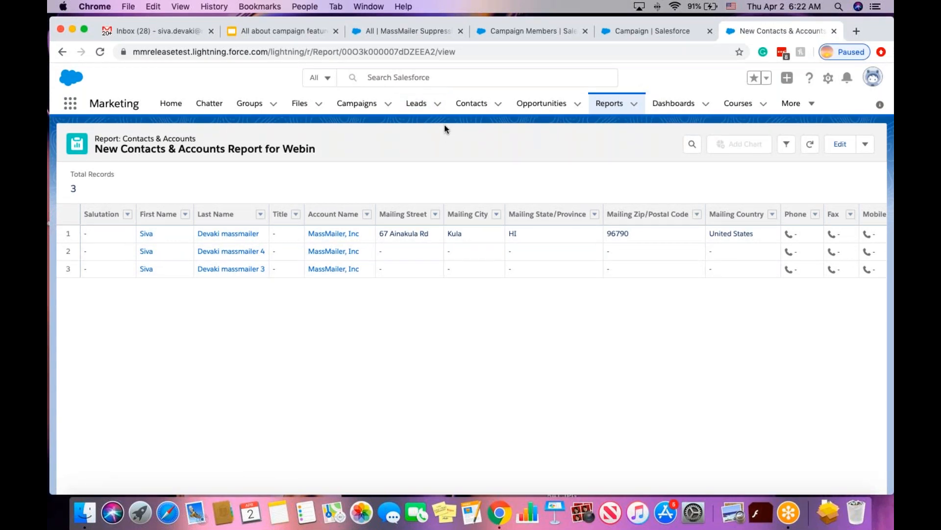
Open MassMailer Campaign for Webinar, view all seven campaign members, then return to its record page.
left_click(502, 34)
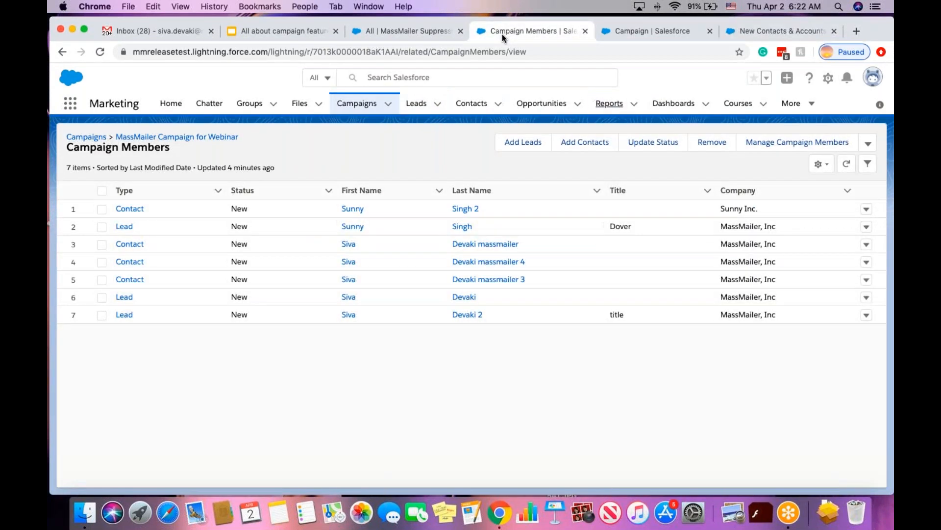
left_click(647, 31)
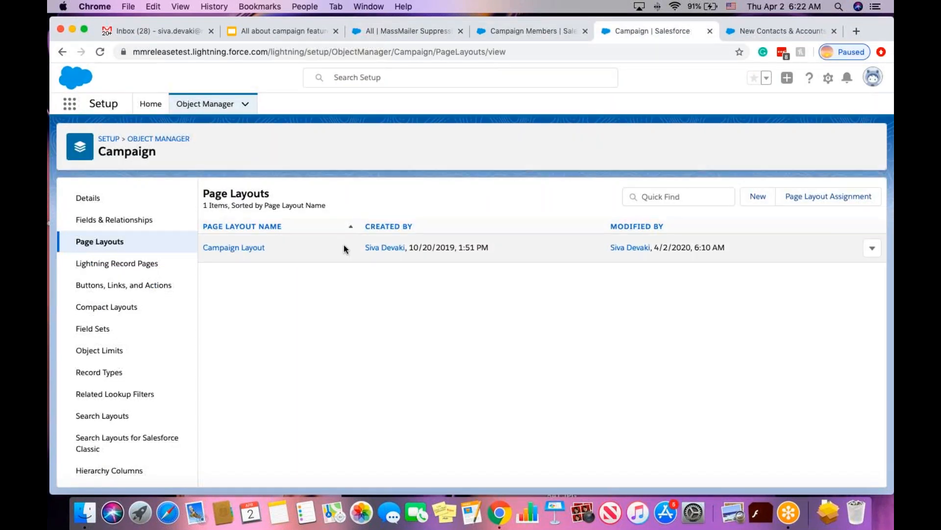
left_click(507, 30)
left_click(185, 142)
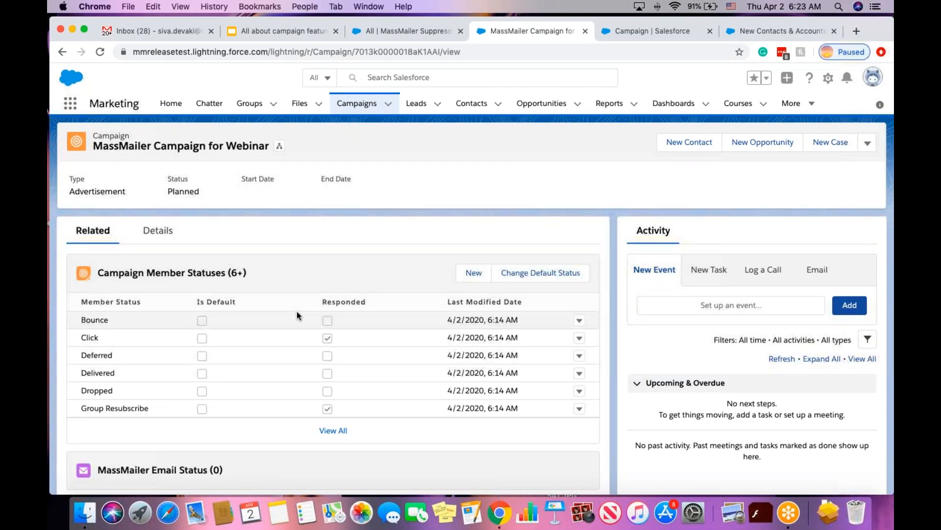
scroll(296, 311, "down", 5)
scroll(308, 366, "down", 5)
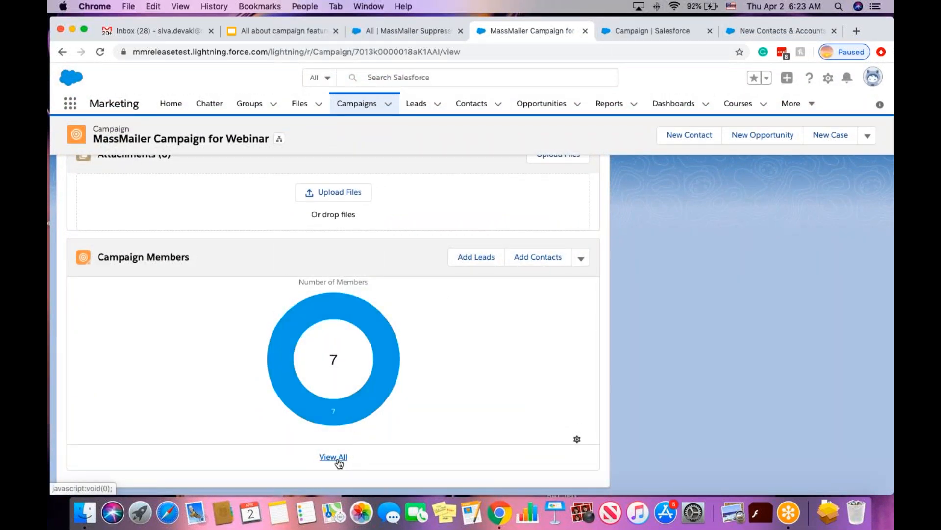
left_click(335, 458)
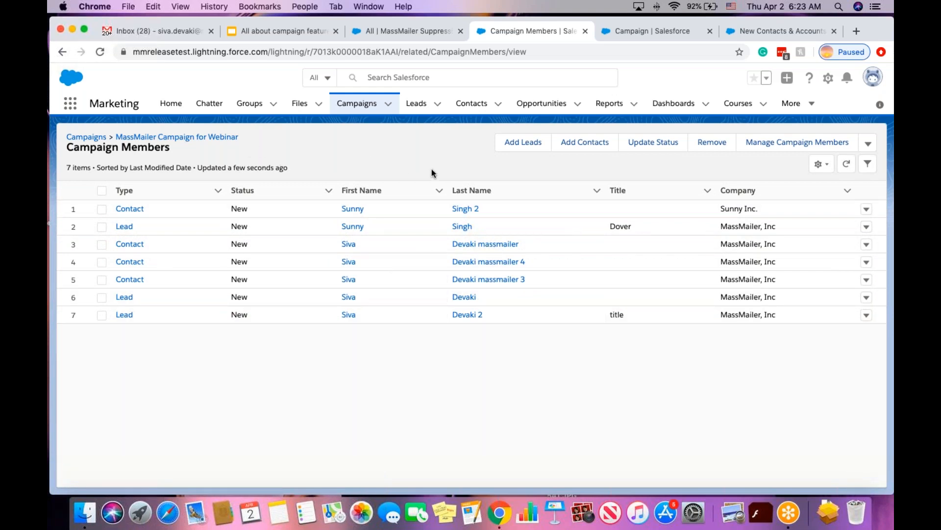
left_click(205, 137)
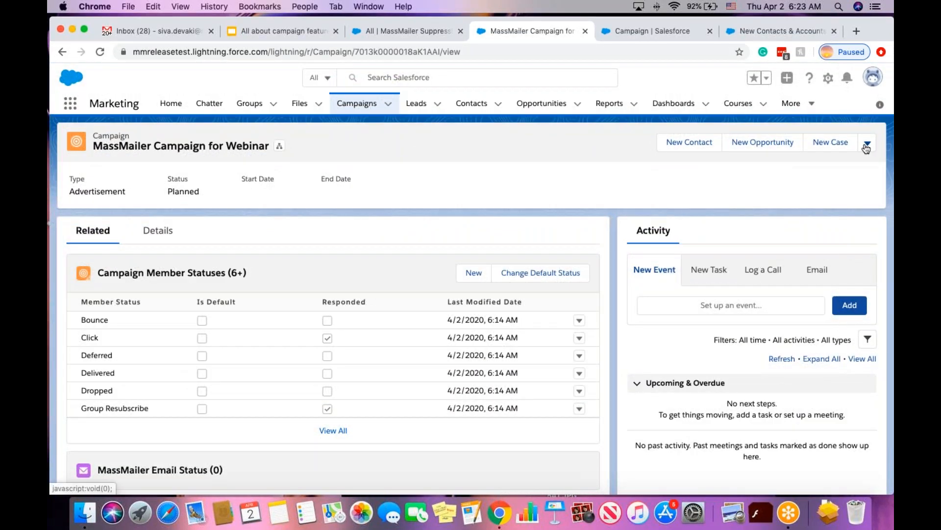
left_click(867, 144)
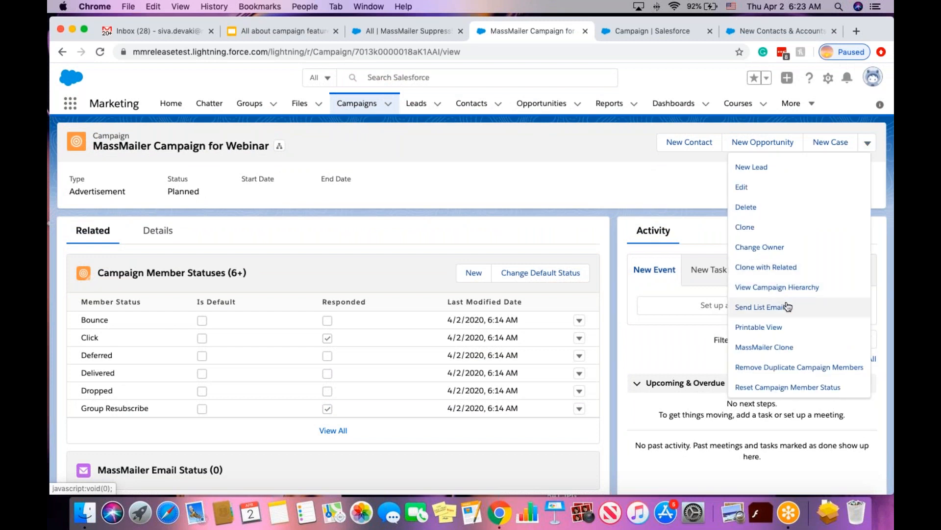
scroll(787, 305, "down", 3)
scroll(789, 305, "down", 5)
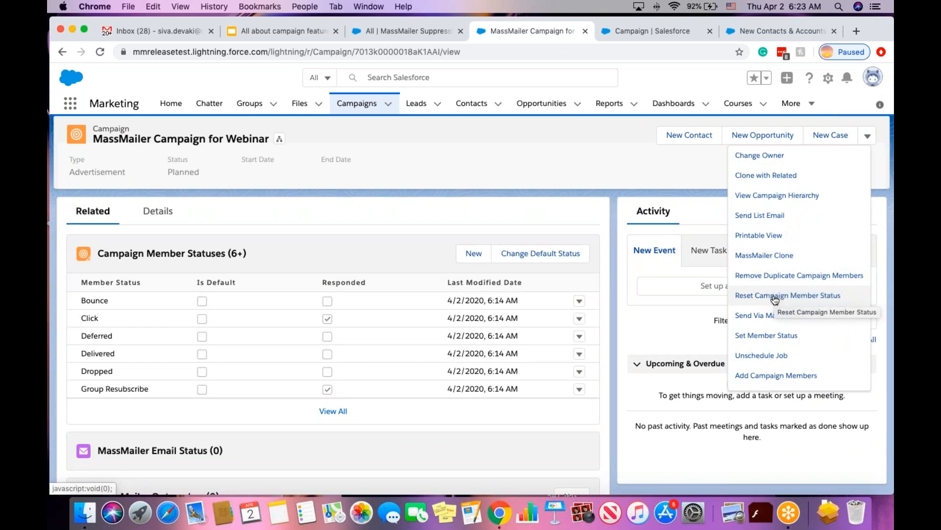
left_click(770, 376)
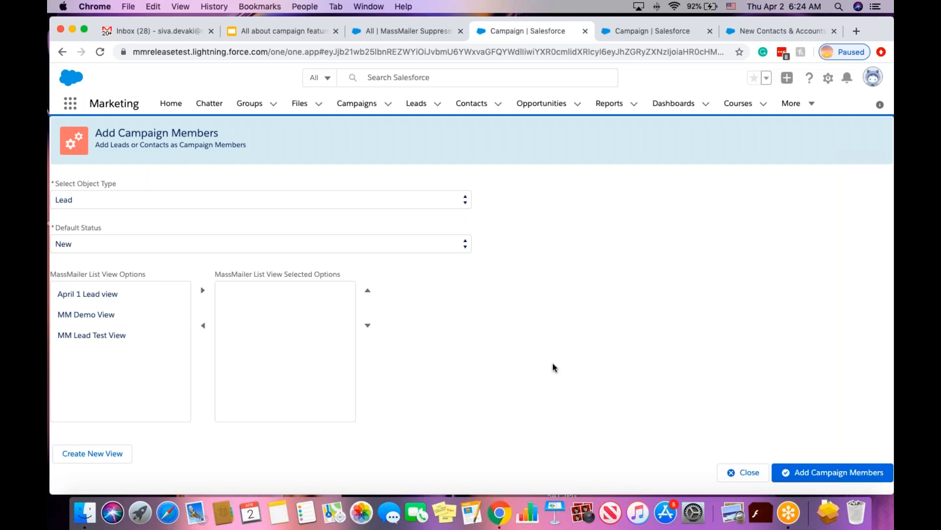
left_click(747, 476)
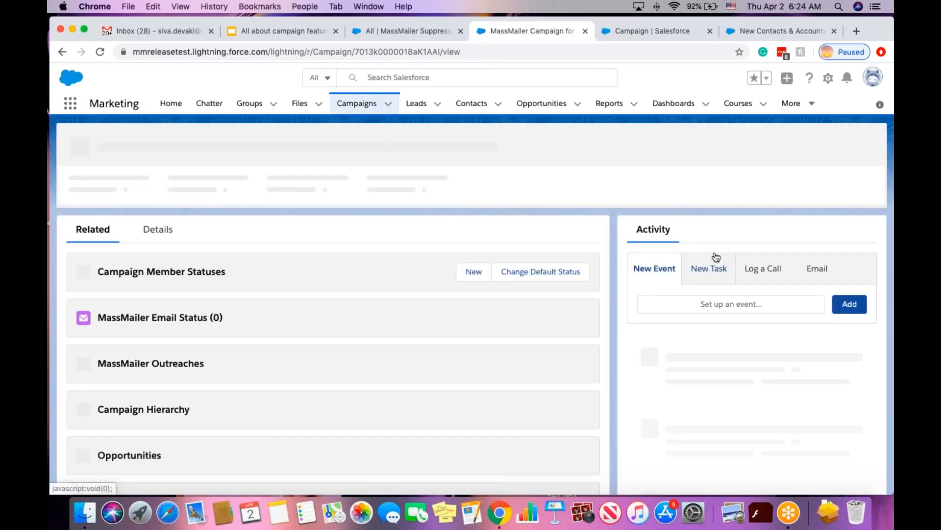
Run Remove Duplicate Campaign Members on the webinar campaign, leaving 4 members.
scroll(445, 324, "down", 3)
scroll(446, 325, "down", 6)
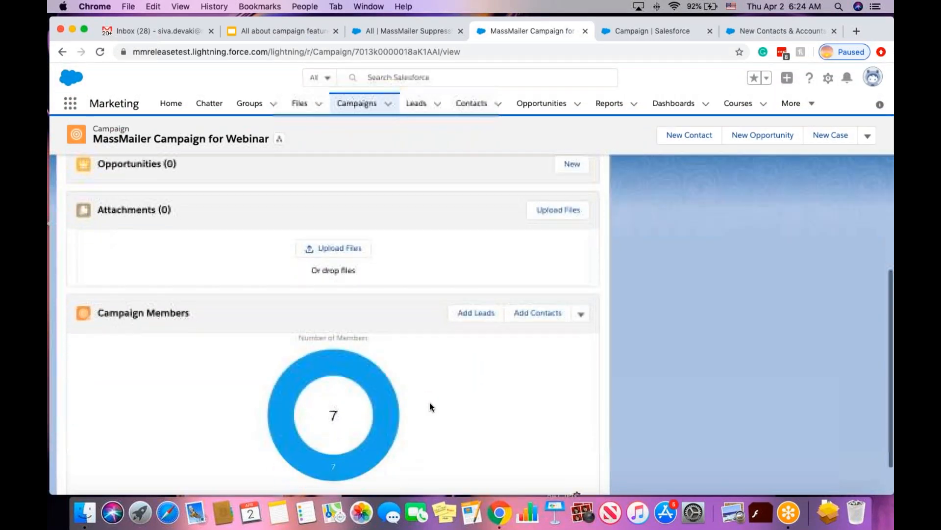
scroll(429, 402, "down", 1)
mouse_move(370, 345)
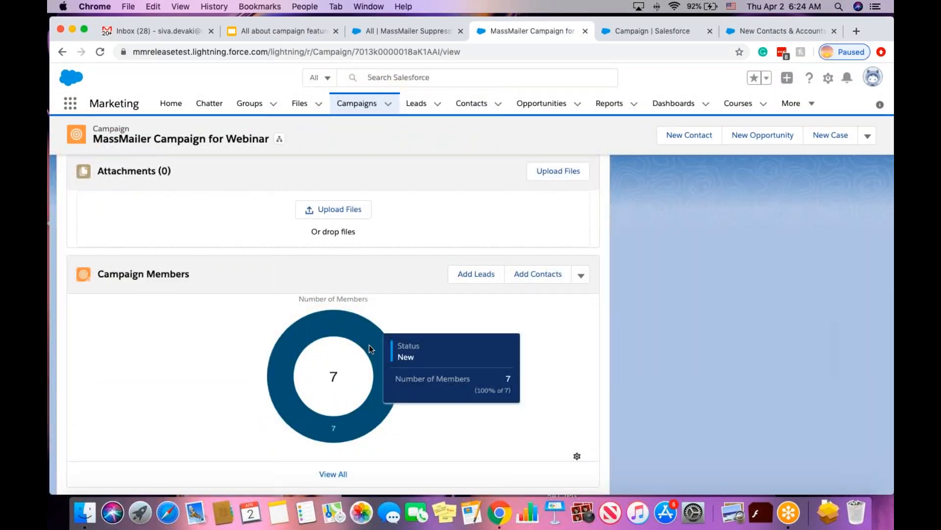
scroll(575, 369, "up", 10)
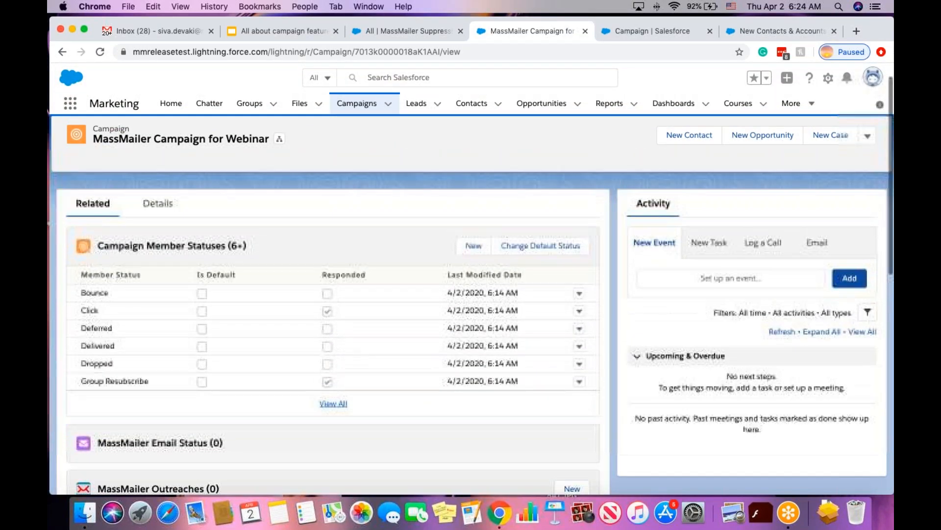
left_click(867, 143)
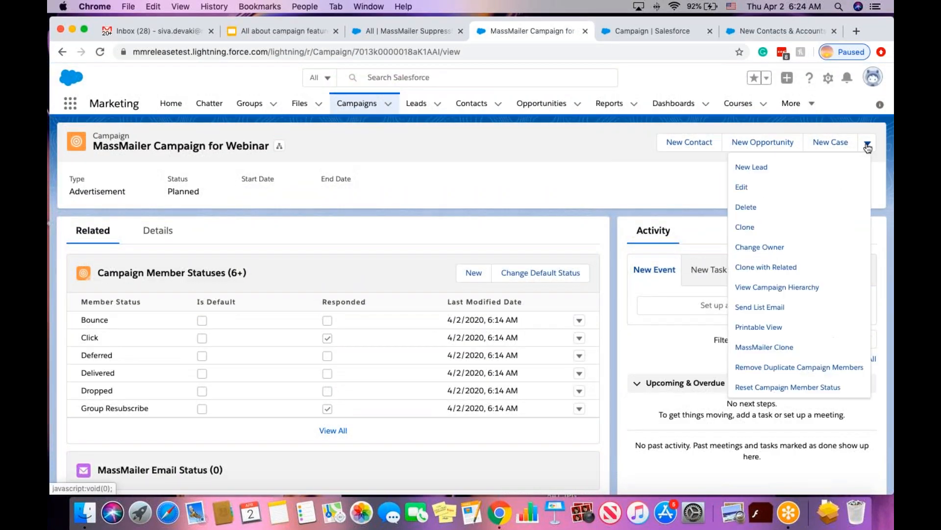
scroll(804, 328, "down", 2)
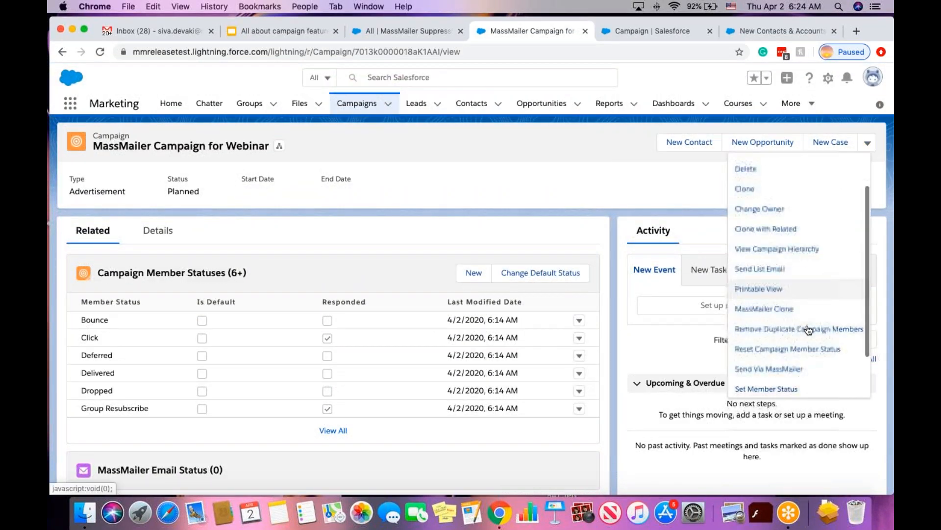
left_click(803, 334)
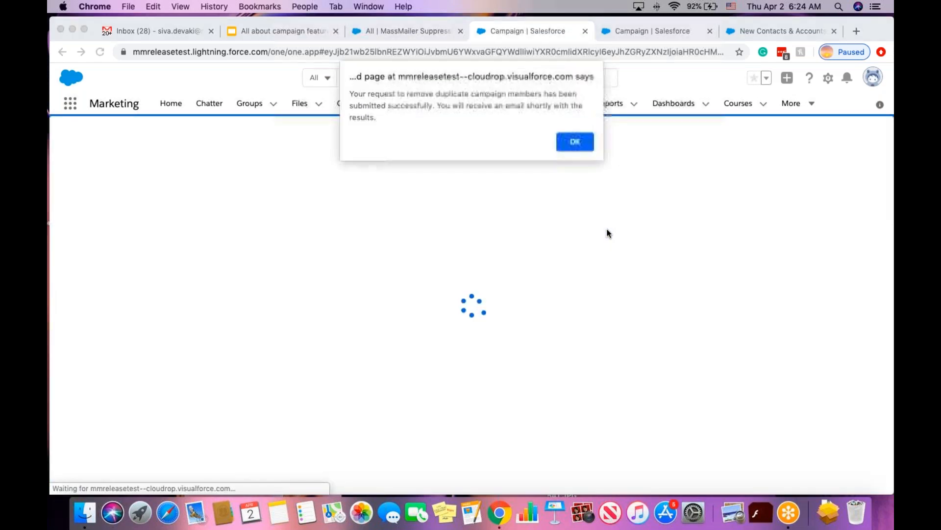
left_click(582, 141)
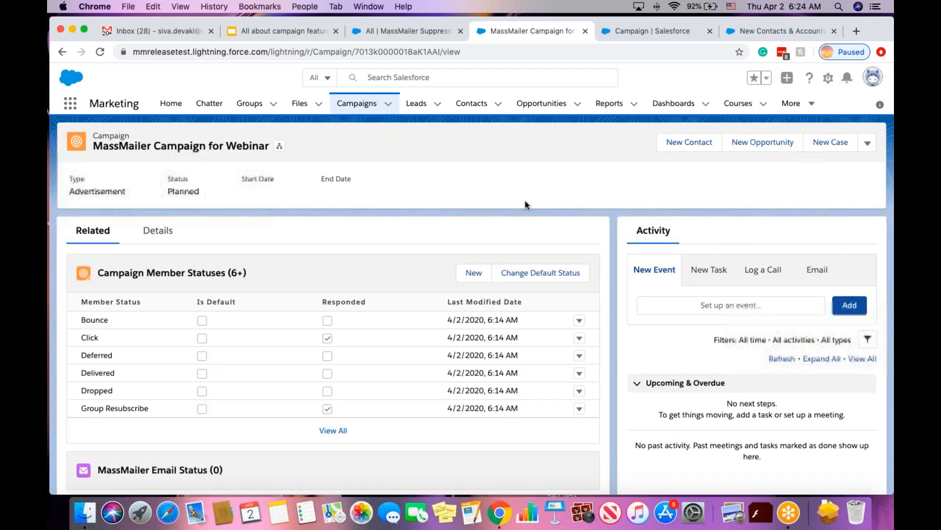
scroll(525, 205, "down", 10)
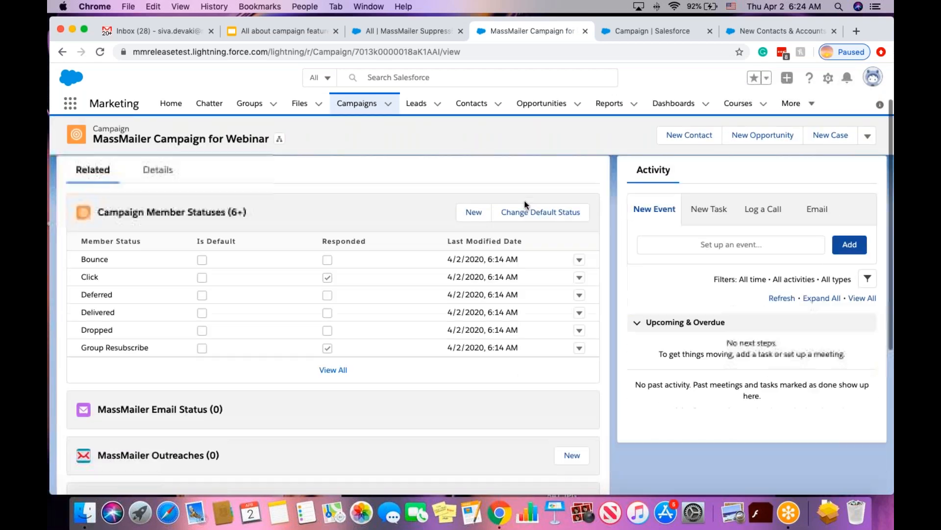
scroll(525, 205, "down", 2)
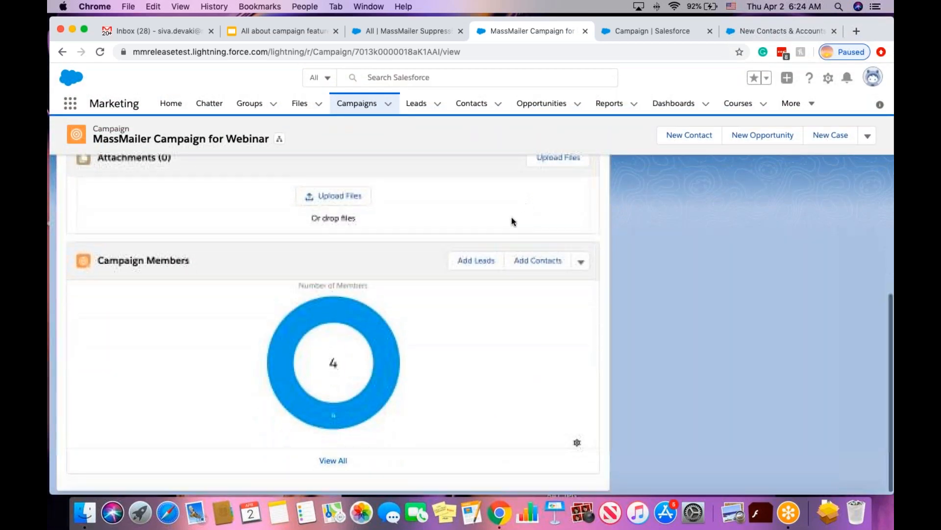
mouse_move(391, 400)
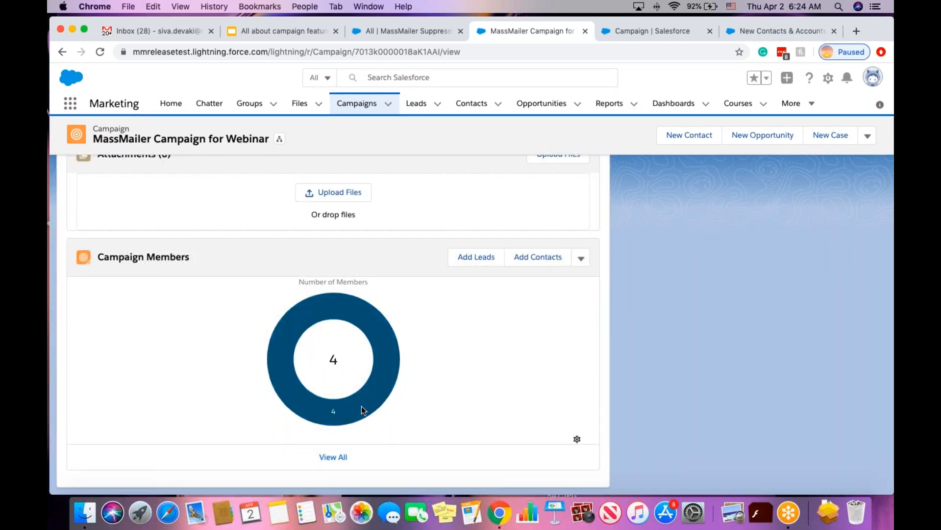
left_click(336, 457)
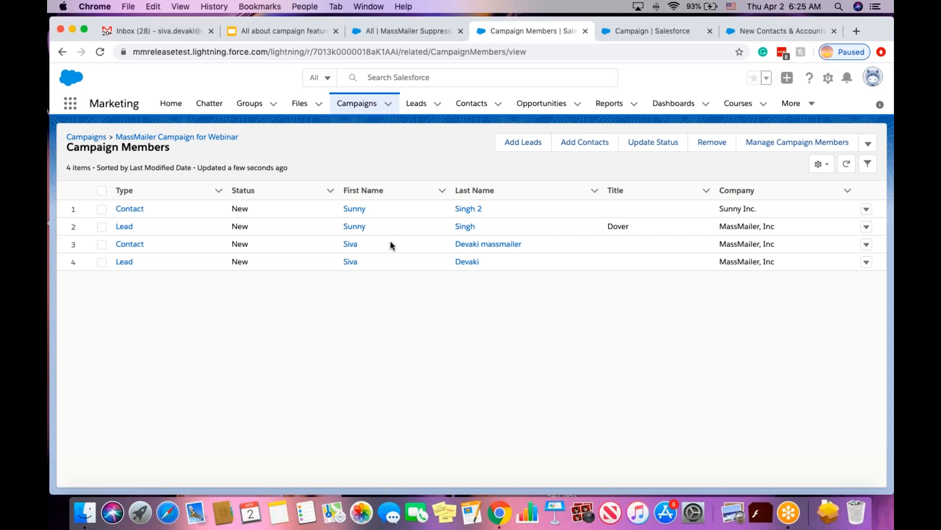
left_click(208, 140)
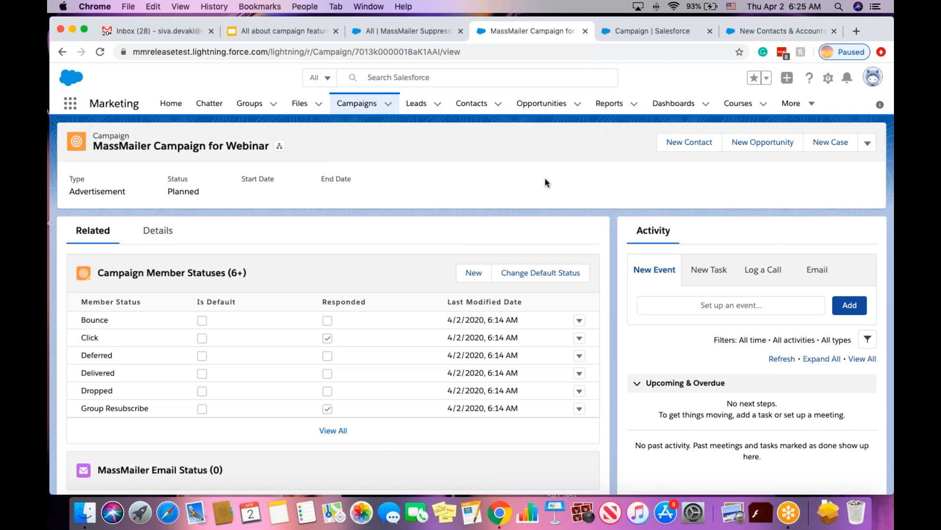
Choose Send Via MassMailer from the webinar campaign's actions menu.
left_click(867, 143)
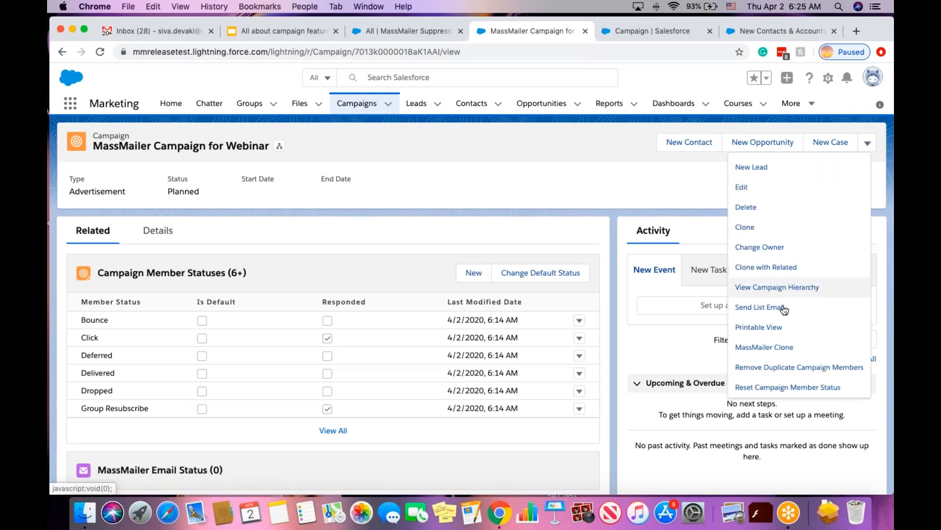
scroll(790, 304, "down", 4)
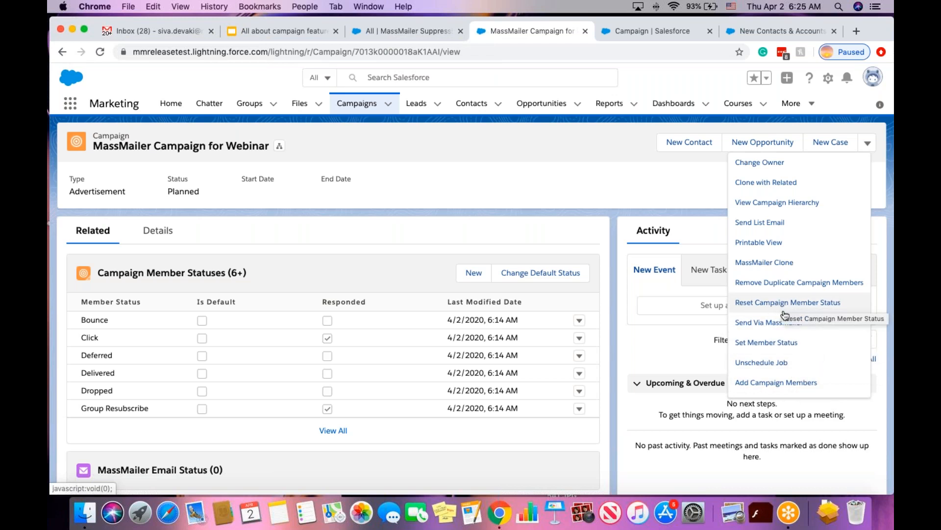
left_click(758, 323)
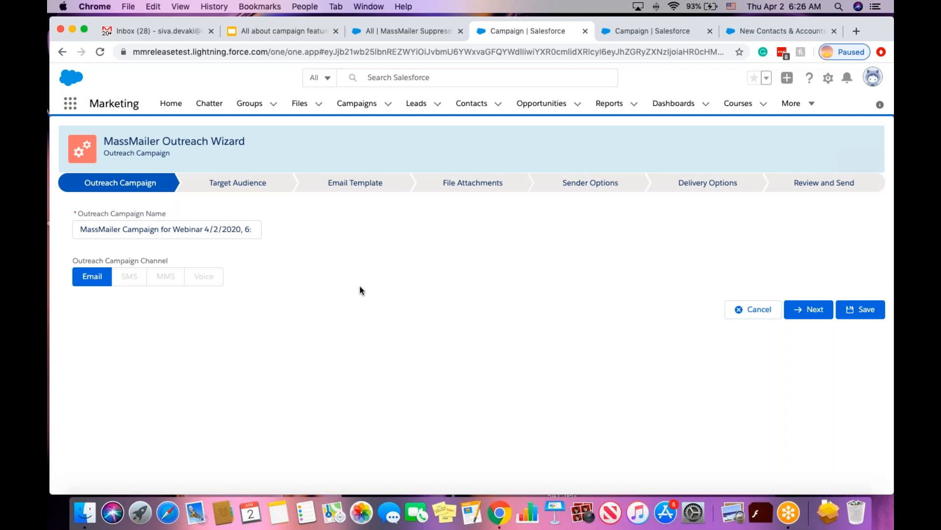
Keep the 4 New-status members as target audience and advance to Email Template.
left_click(813, 314)
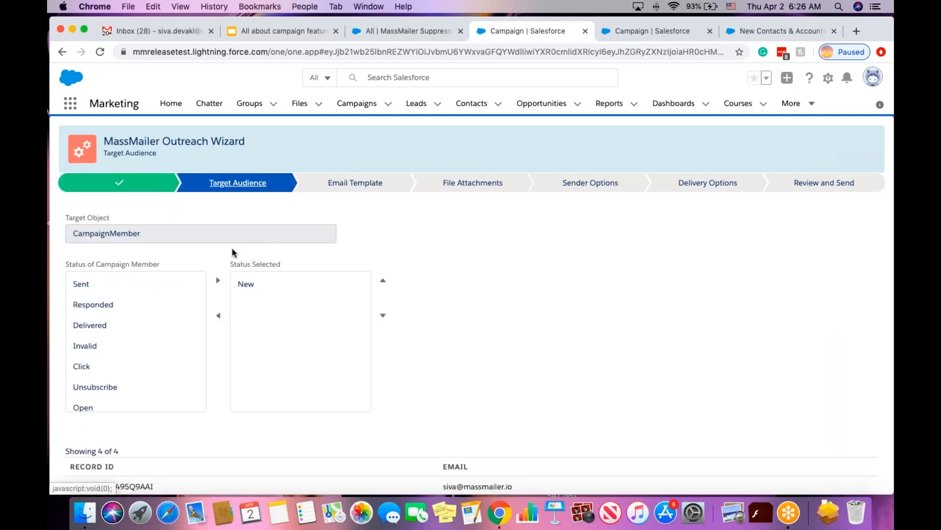
scroll(201, 243, "down", 2)
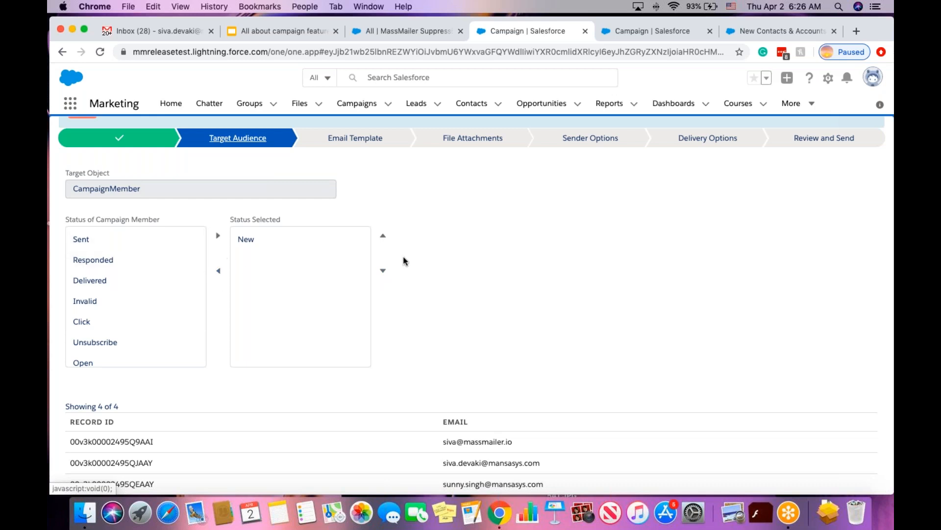
scroll(469, 271, "down", 3)
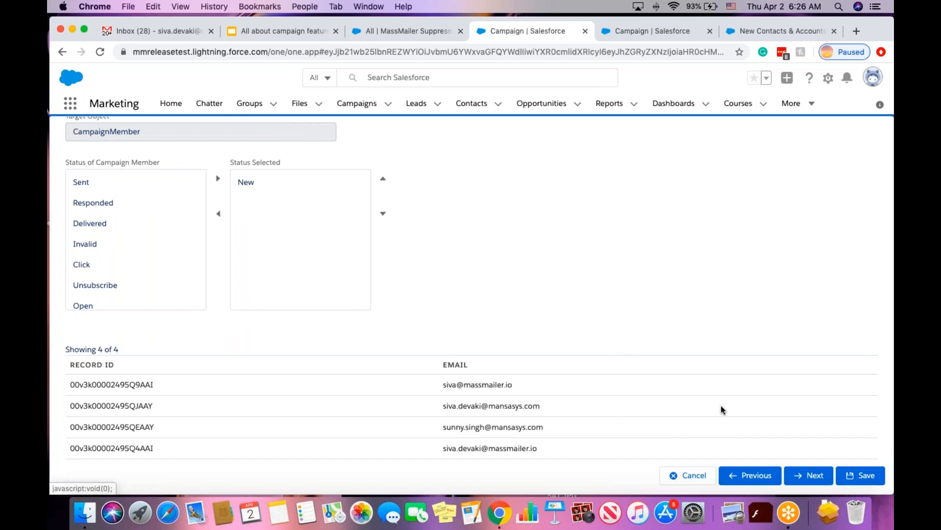
left_click(792, 470)
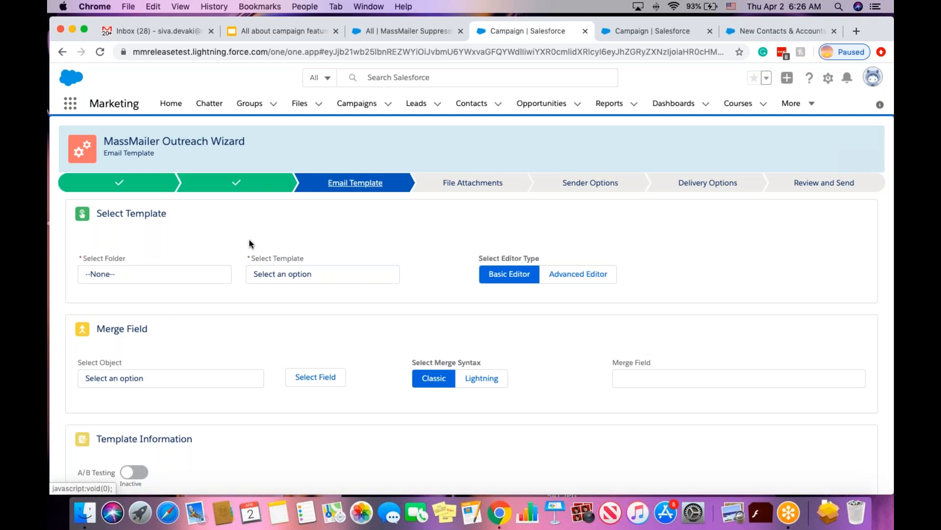
scroll(249, 239, "down", 2)
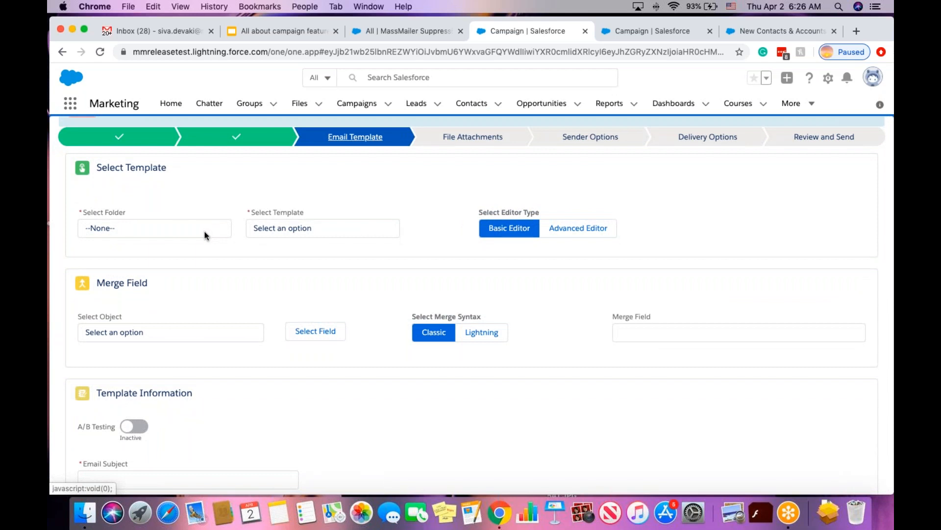
left_click(205, 234)
left_click(154, 287)
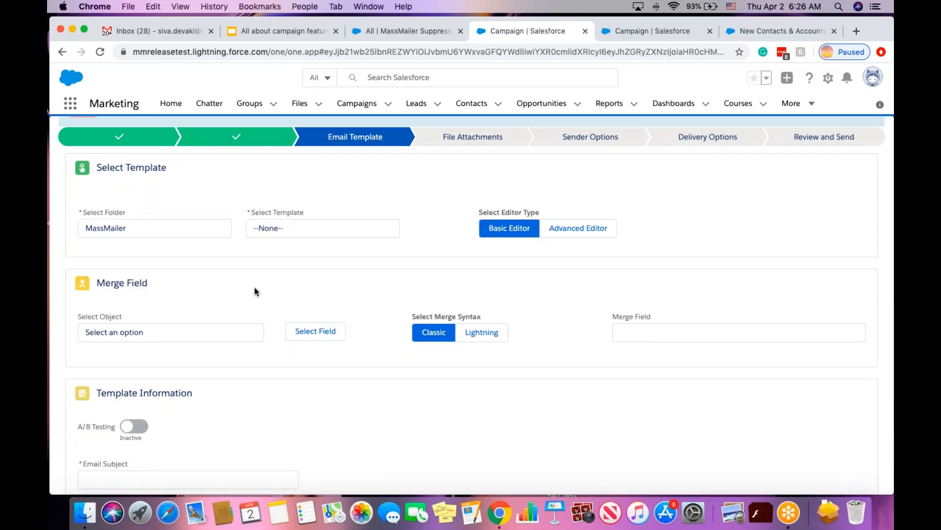
left_click(317, 232)
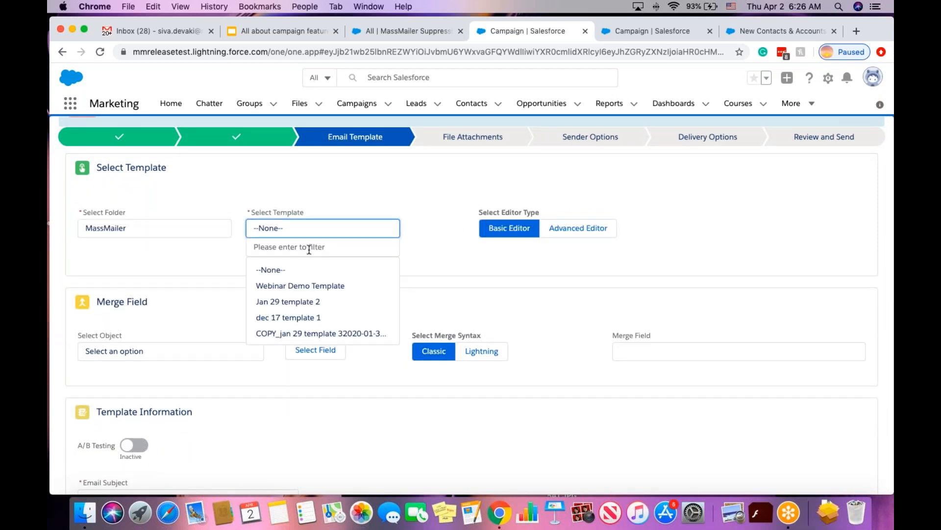
type("camp")
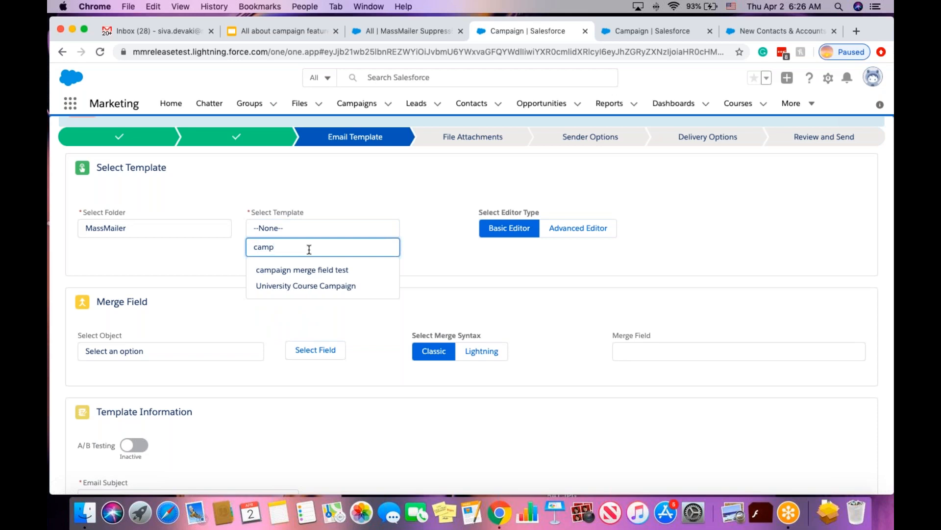
left_click(325, 270)
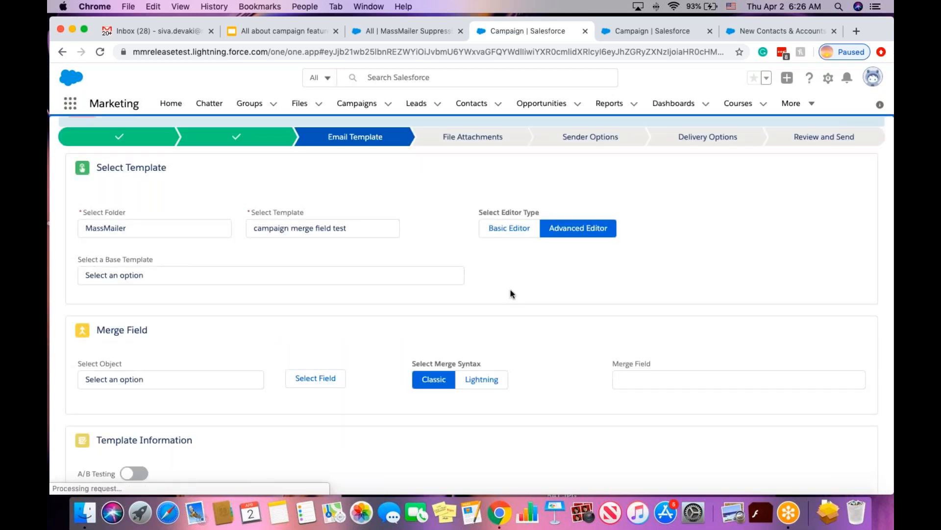
scroll(511, 294, "down", 5)
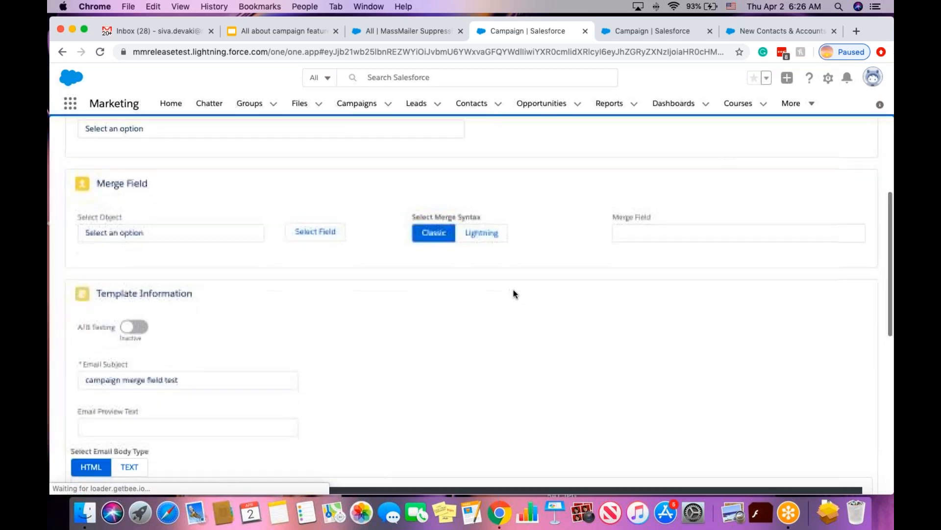
scroll(513, 293, "down", 3)
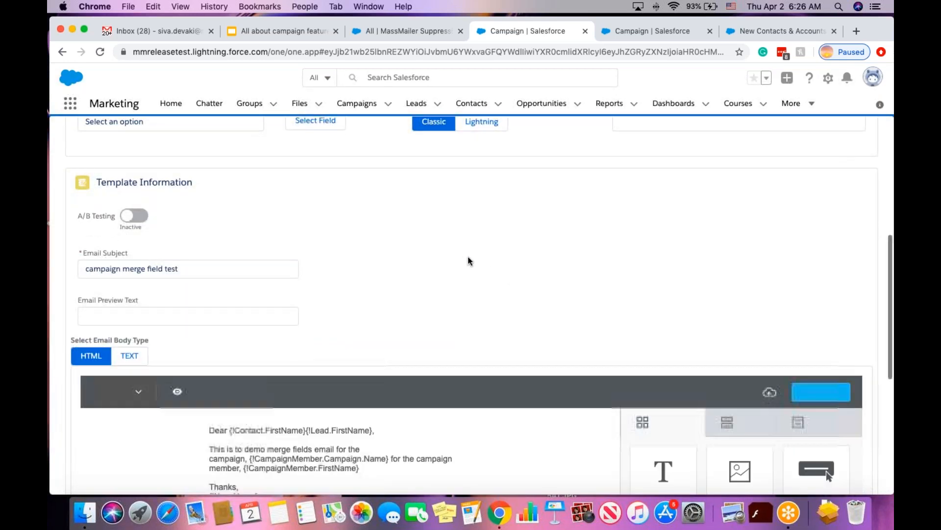
scroll(468, 260, "down", 3)
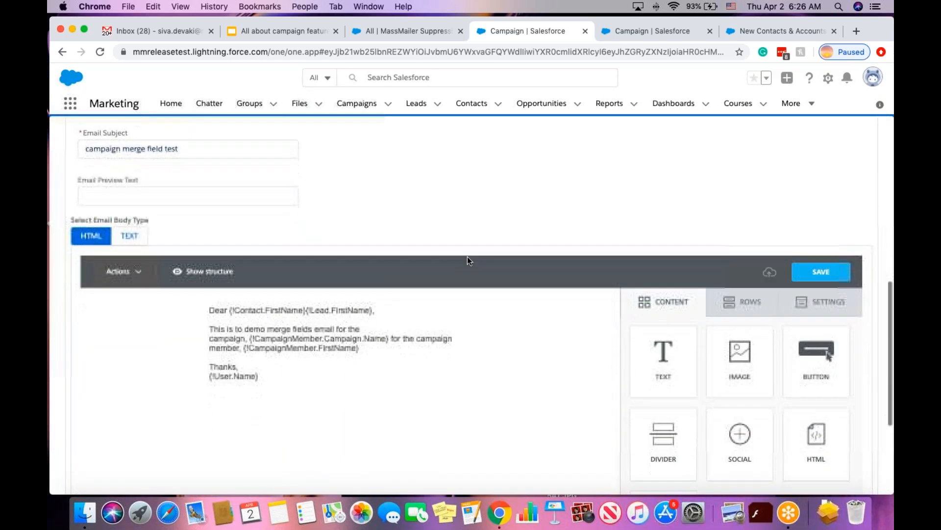
scroll(467, 257, "down", 1)
left_click(323, 343)
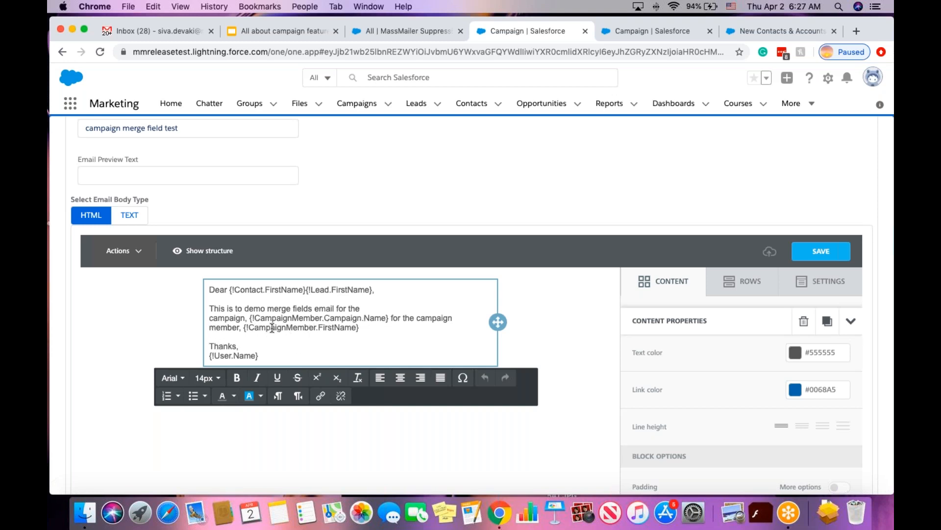
left_click(269, 354)
left_click(338, 196)
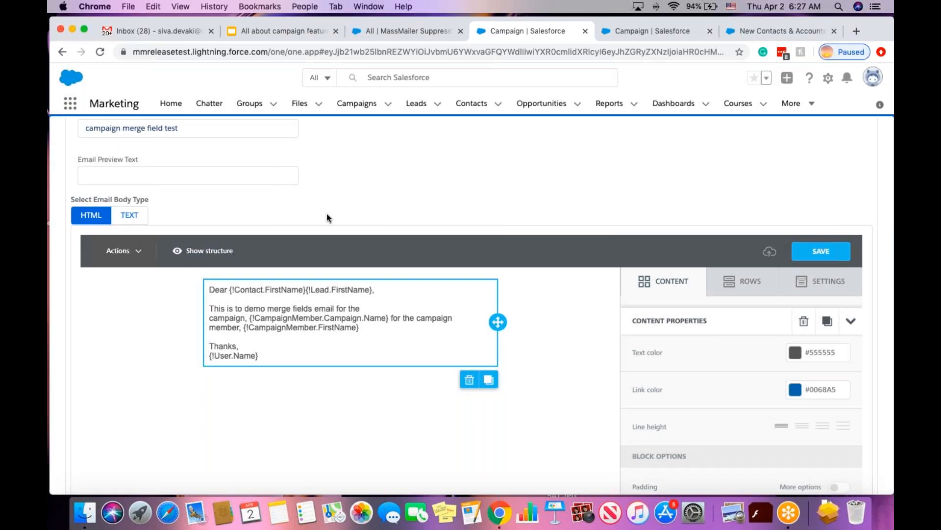
scroll(330, 218, "up", 5)
scroll(329, 213, "up", 2)
Select the Campaign Member object and its Campaign ID field for the merge field.
left_click(214, 211)
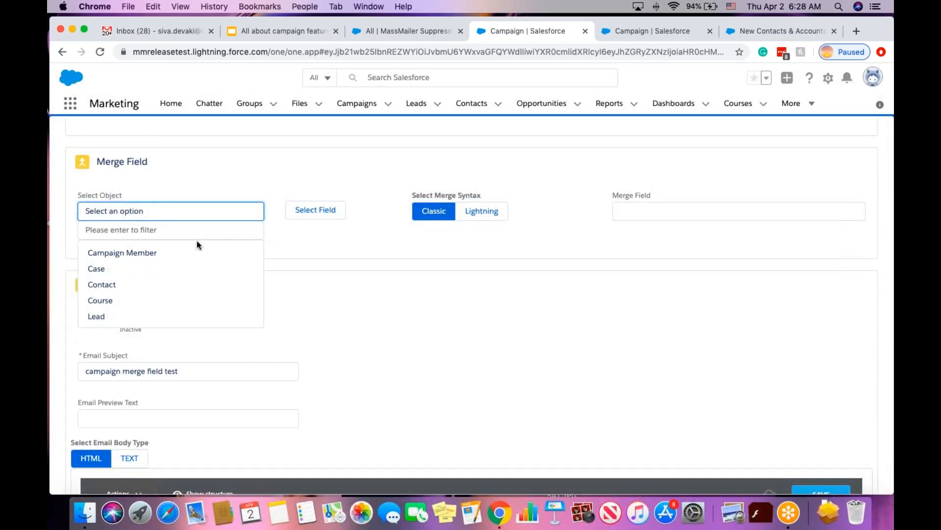
left_click(163, 253)
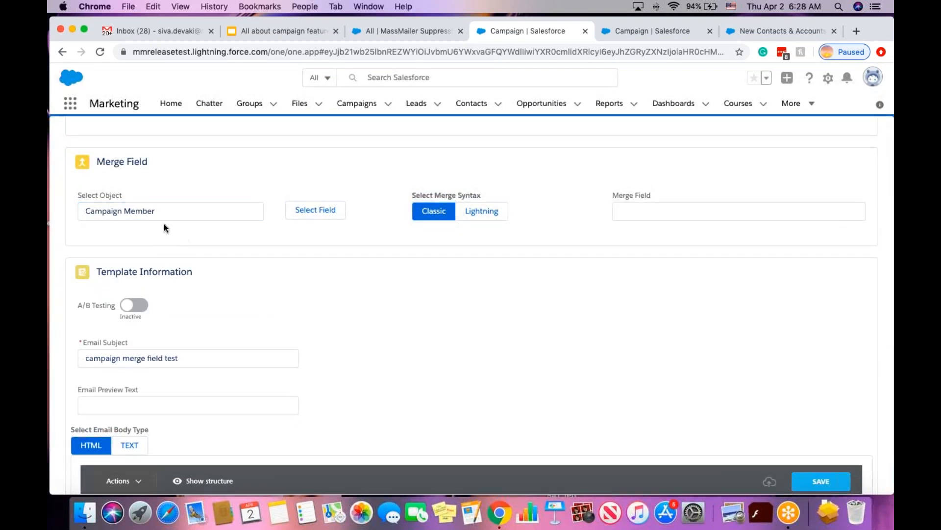
left_click(326, 215)
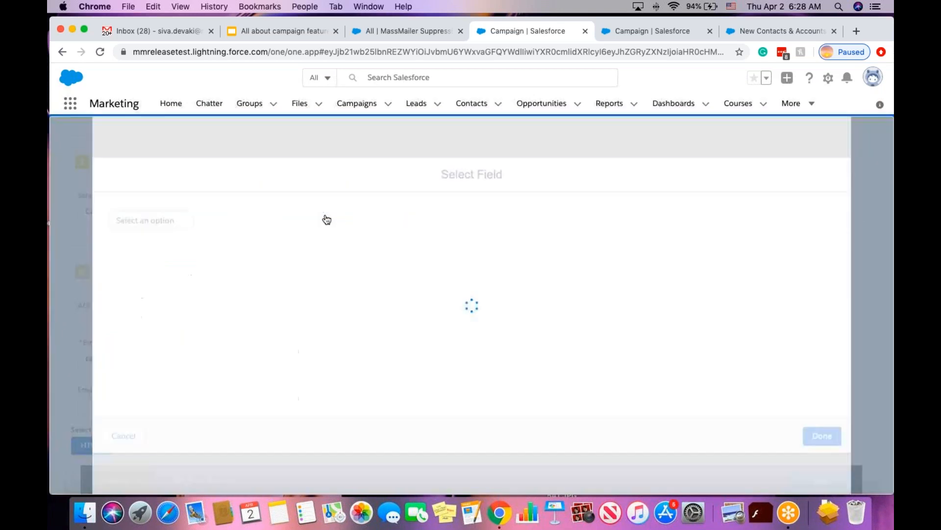
left_click(163, 221)
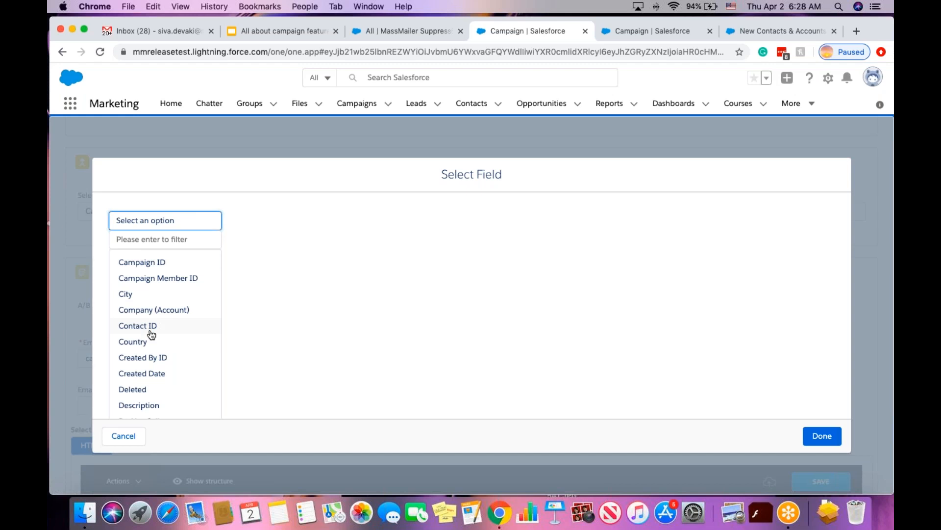
left_click(150, 264)
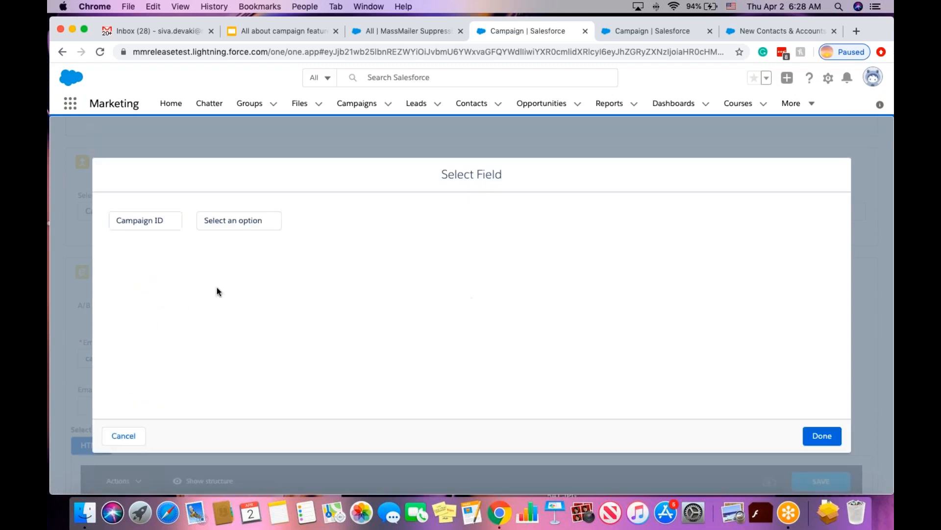
Pick the related campaign's Name field to generate {!CampaignMember.Campaign.Name}.
left_click(231, 220)
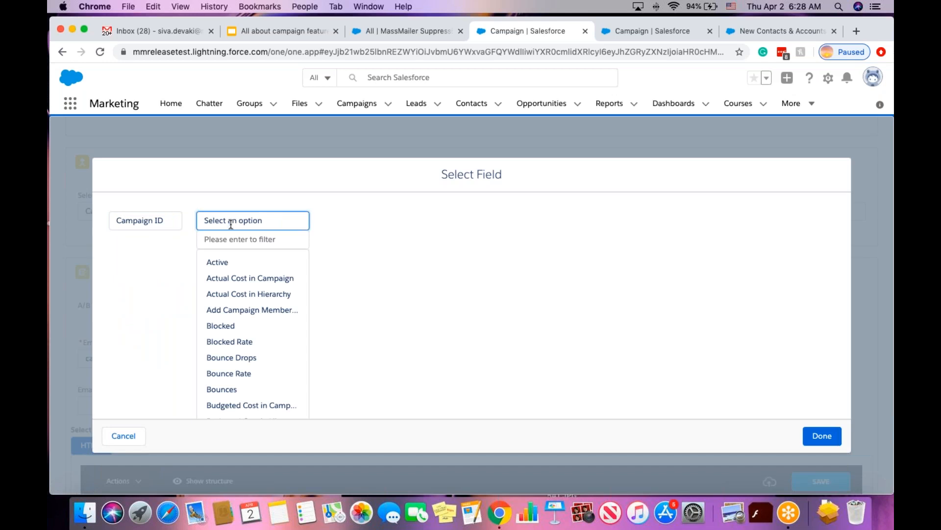
scroll(254, 333, "down", 5)
scroll(253, 332, "down", 5)
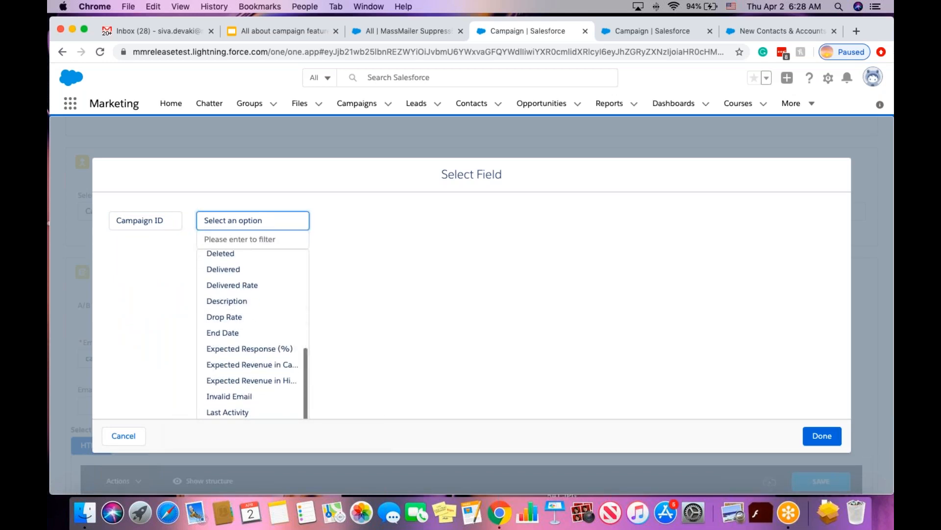
left_click(240, 223)
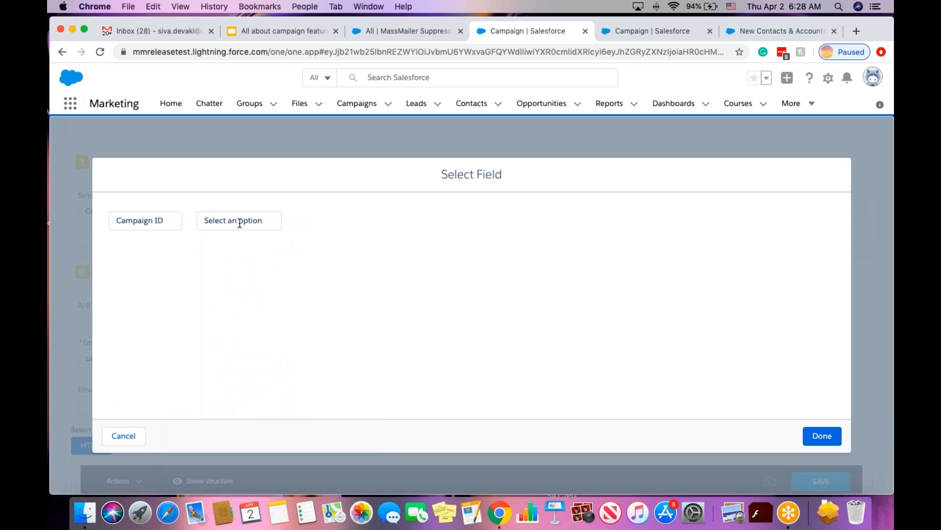
left_click(240, 223)
left_click(240, 242)
type("name")
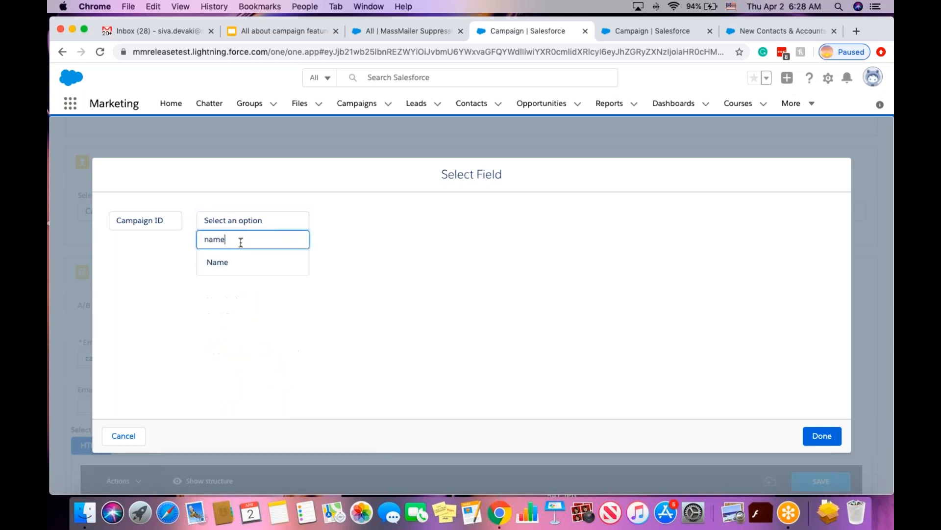
left_click(239, 262)
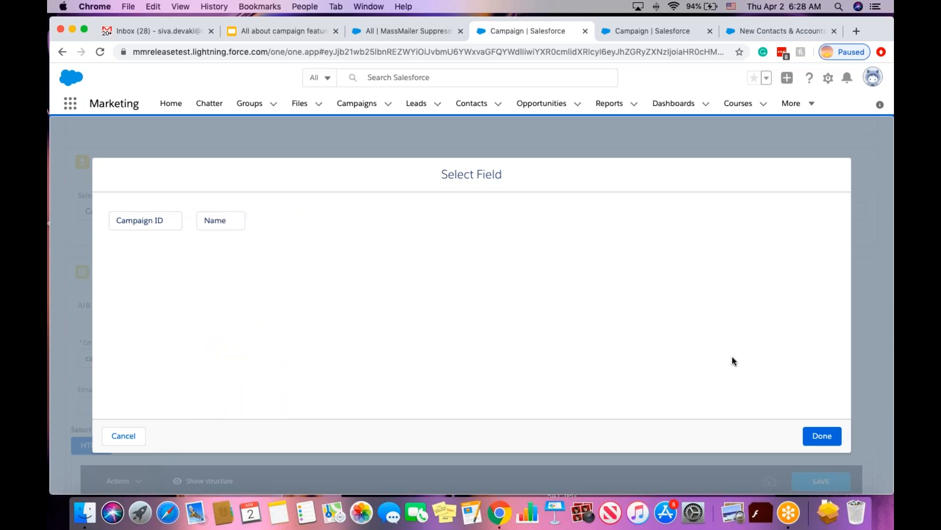
left_click(827, 438)
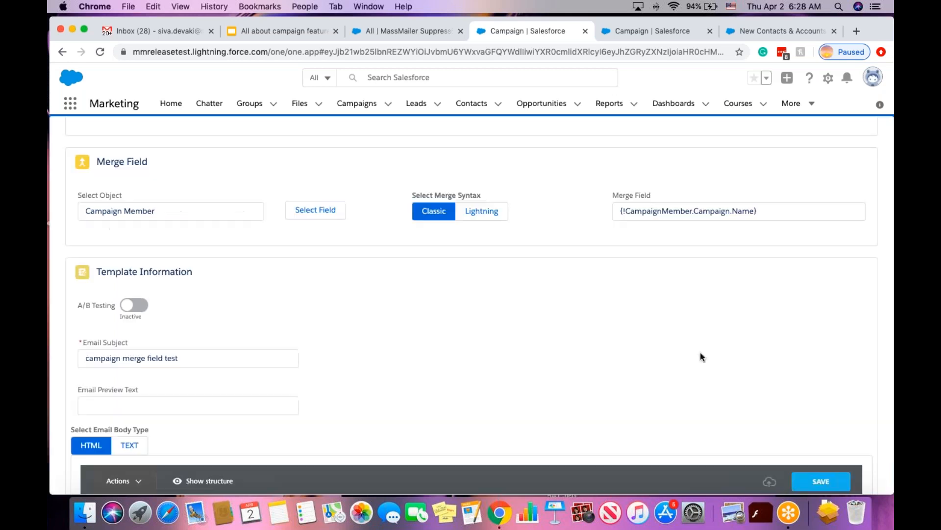
Delete the generated merge field text from the box.
triple_click(662, 212)
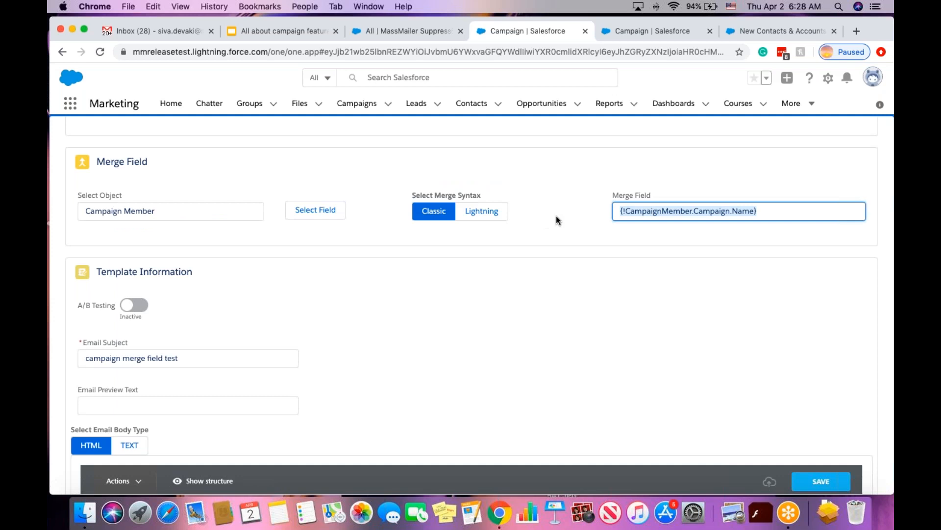
key("super+x")
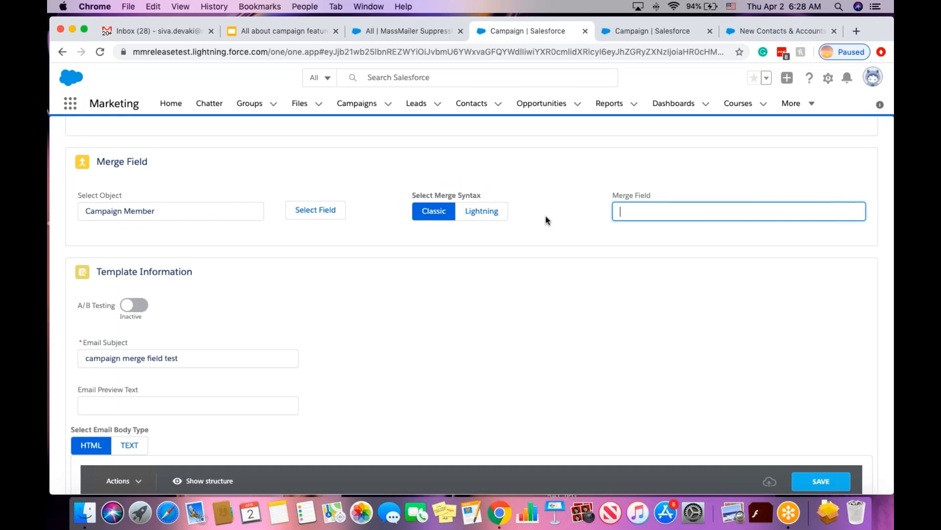
left_click(536, 293)
Save the merge-field email template body in the editor.
scroll(526, 282, "down", 10)
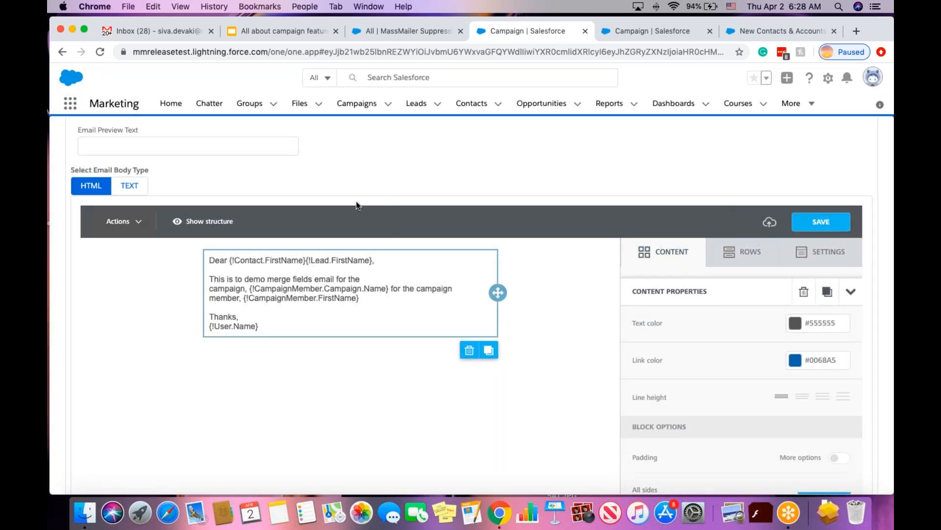
left_click(822, 222)
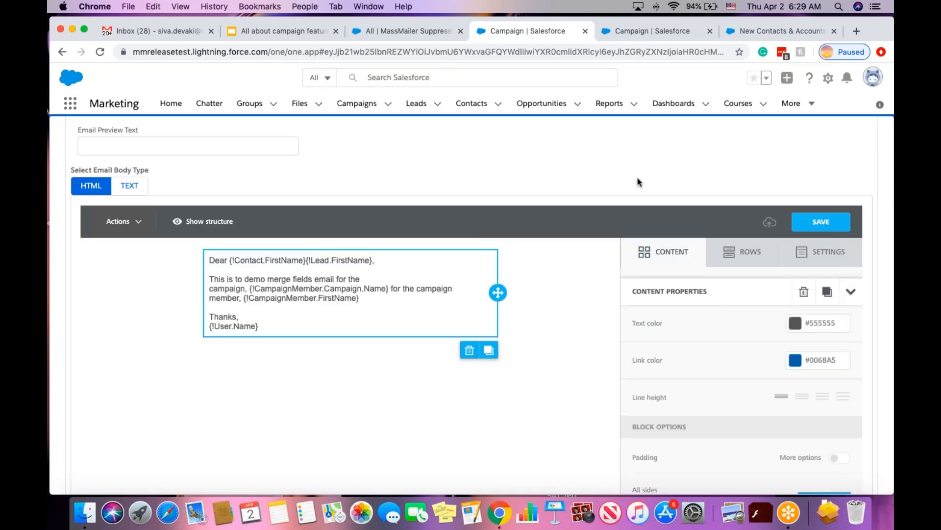
scroll(638, 181, "down", 3)
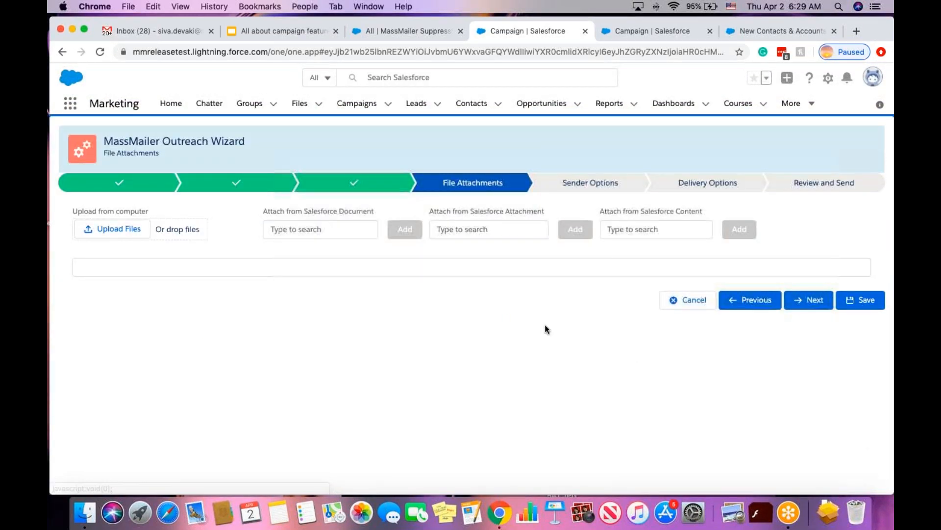
Move past File Attachments to Sender Options, leaving Logged In User as the sender.
left_click(800, 303)
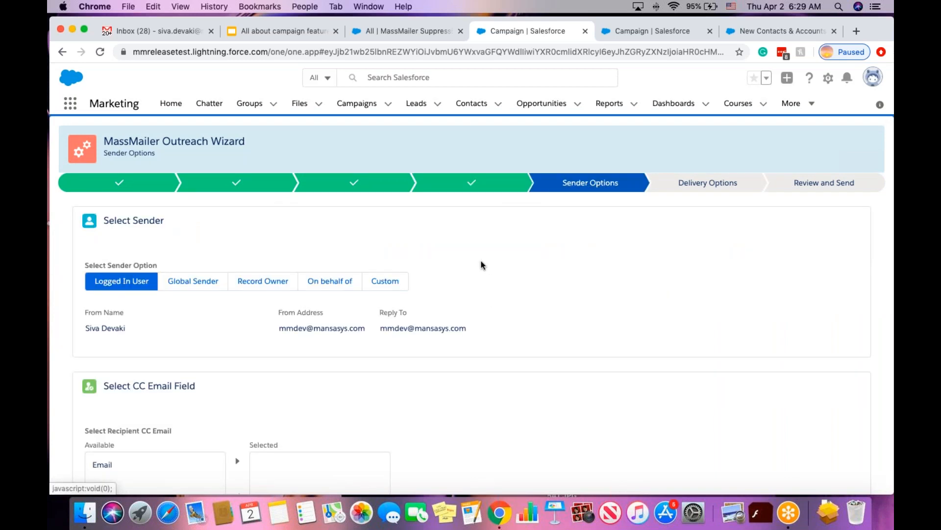
scroll(494, 298, "down", 1)
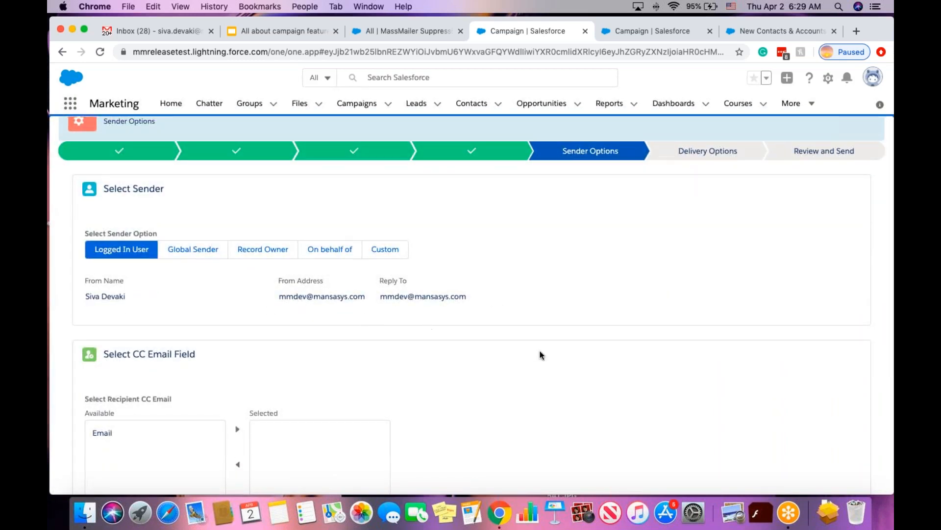
scroll(535, 353, "down", 5)
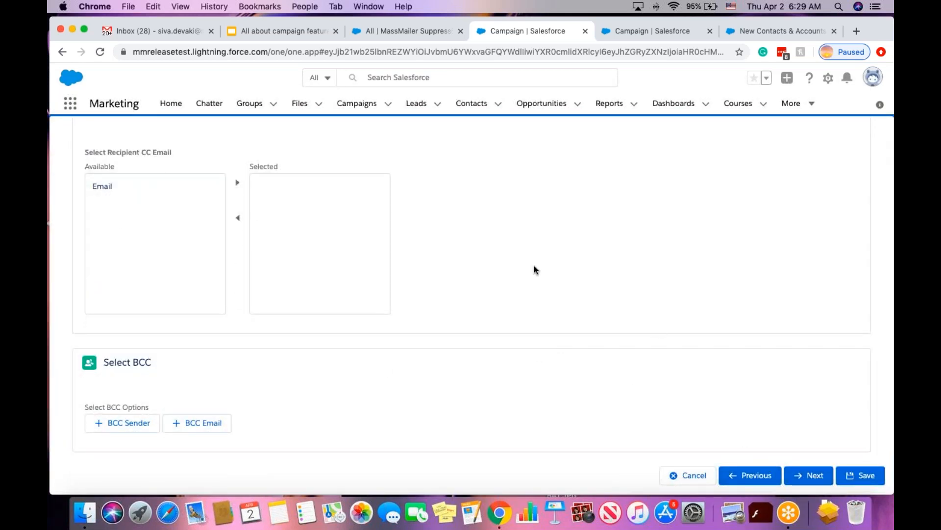
scroll(533, 269, "up", 6)
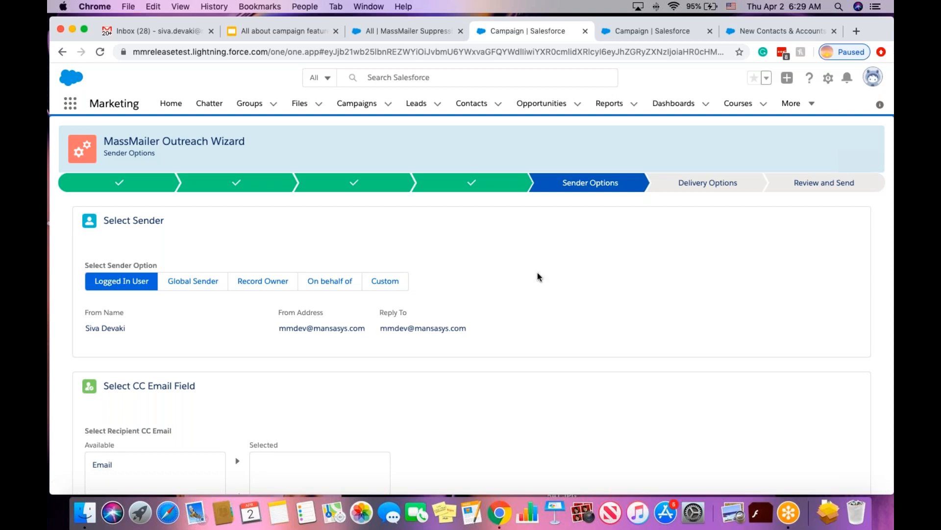
scroll(538, 277, "down", 6)
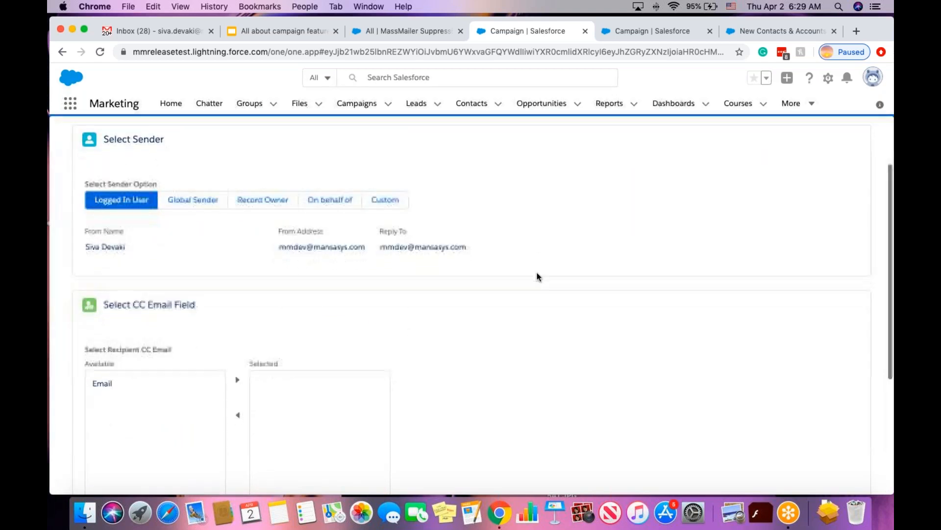
Pass through Delivery Options with Send Now and Non-Transactional kept, on to Review and Send.
left_click(811, 475)
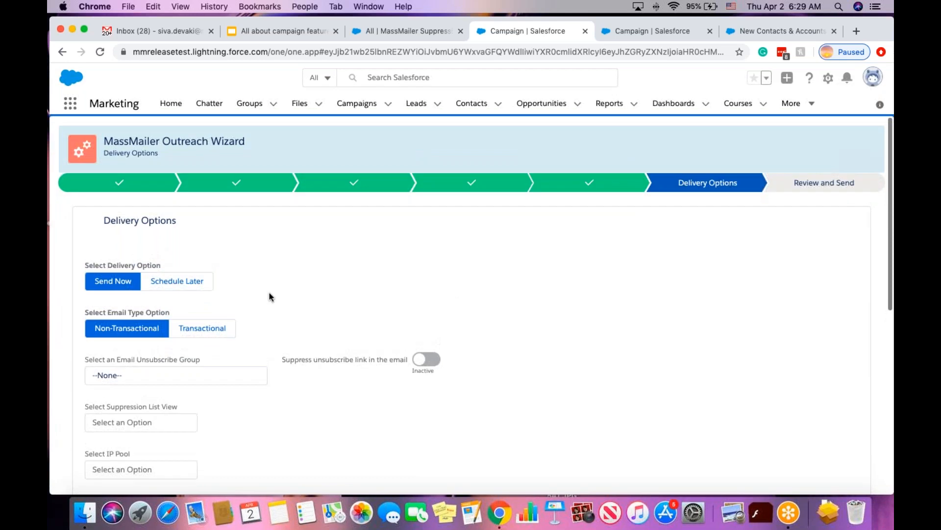
scroll(267, 282, "down", 3)
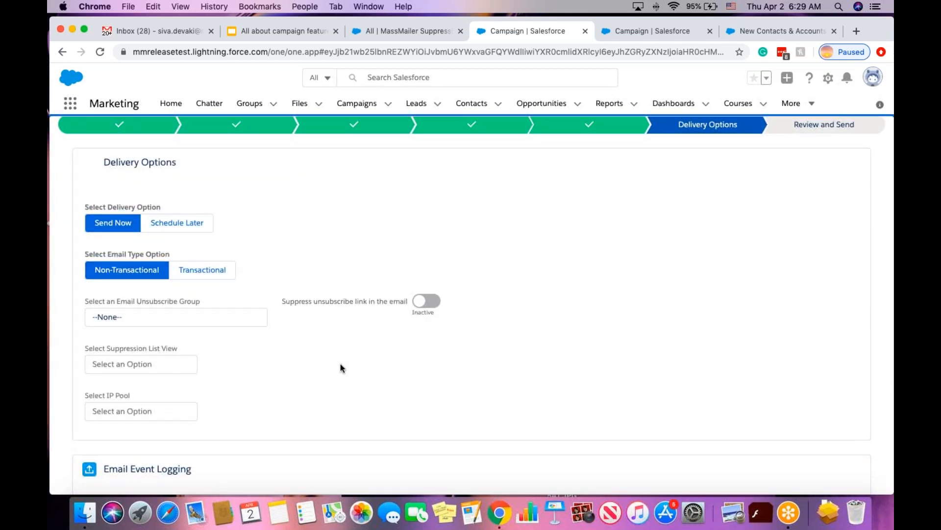
scroll(385, 389, "down", 4)
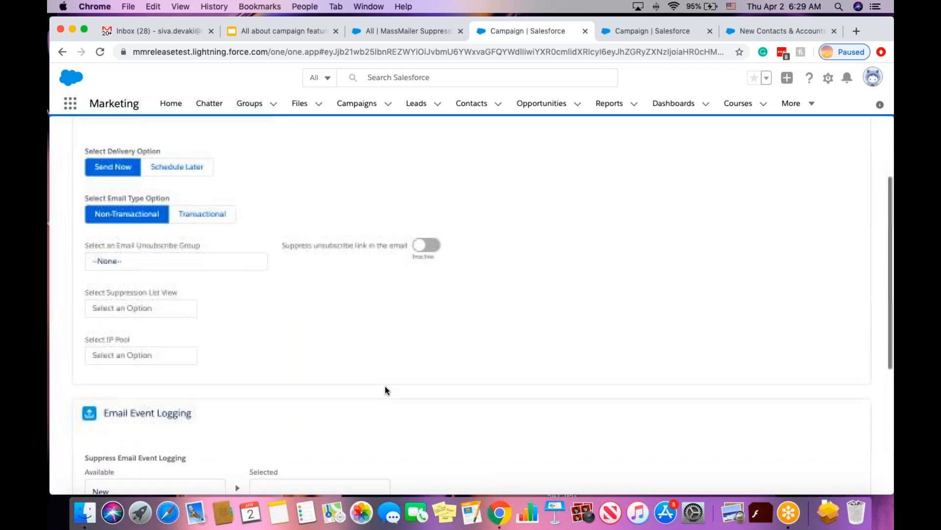
scroll(384, 386, "down", 10)
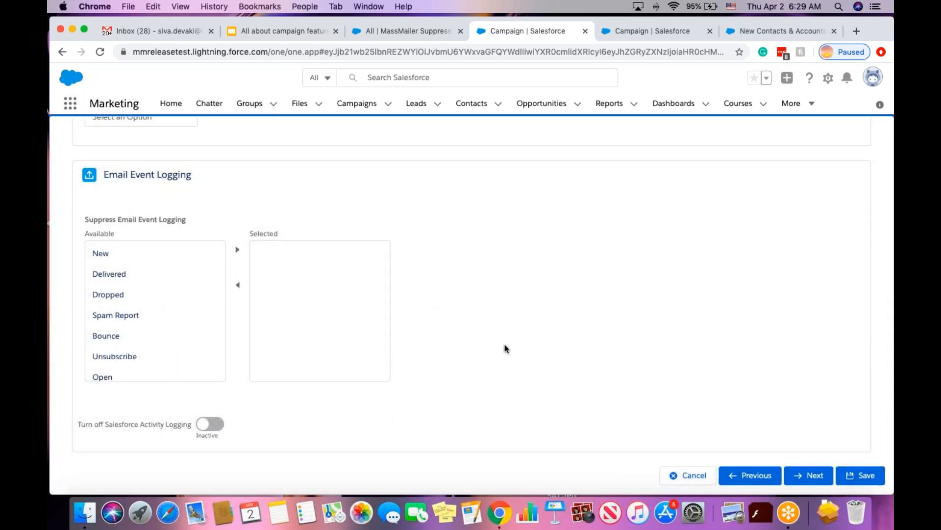
left_click(806, 478)
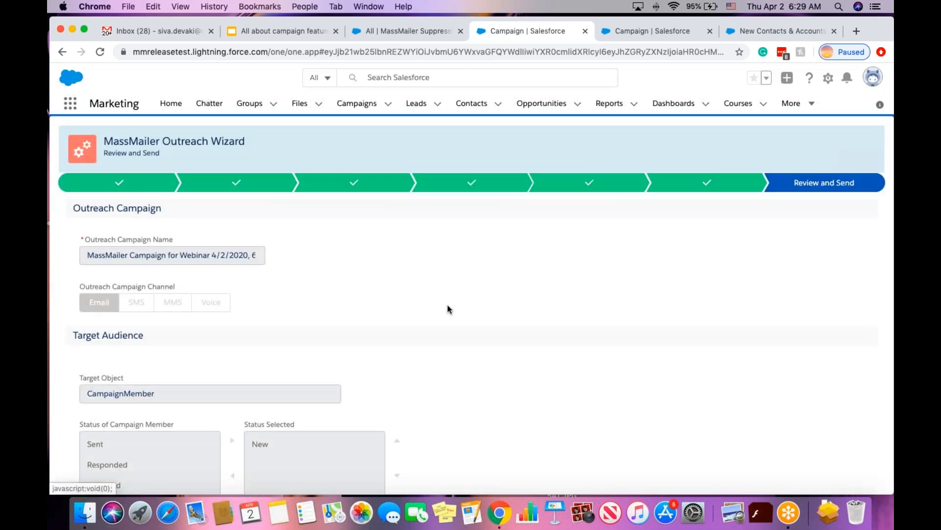
Cancel the Send Test, then finish and confirm submitting the webinar outreach.
scroll(521, 325, "down", 8)
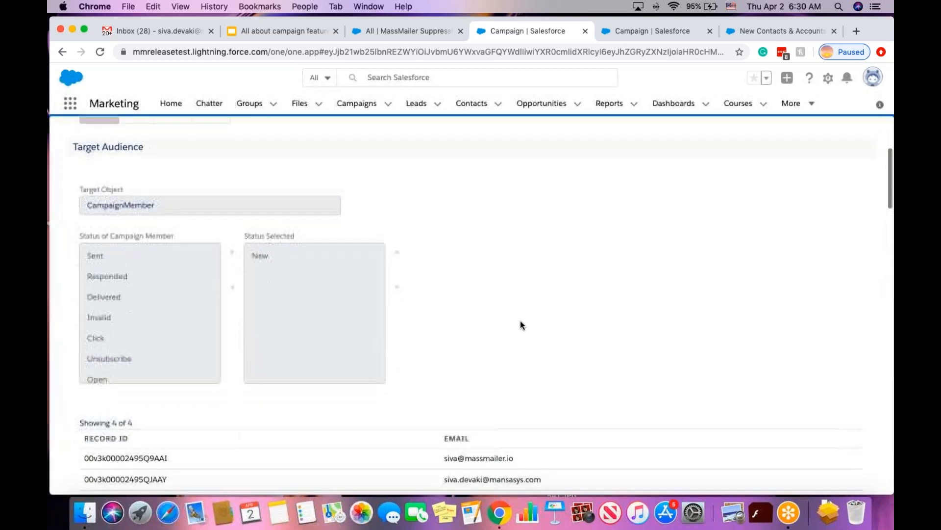
scroll(520, 325, "down", 13)
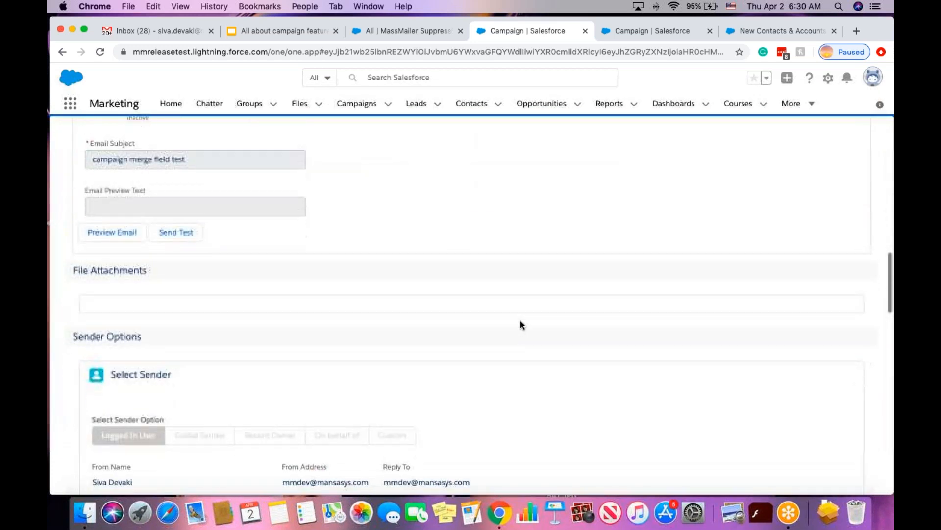
scroll(521, 324, "down", 15)
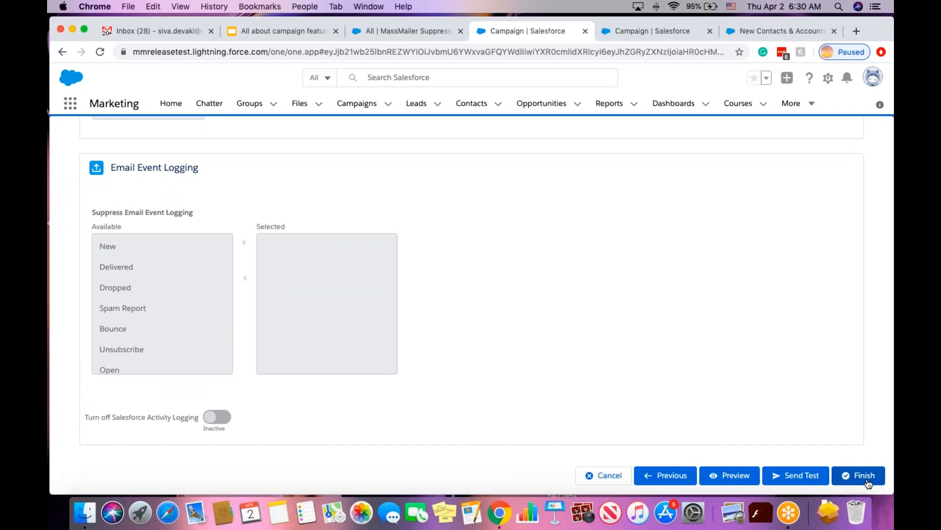
left_click(796, 478)
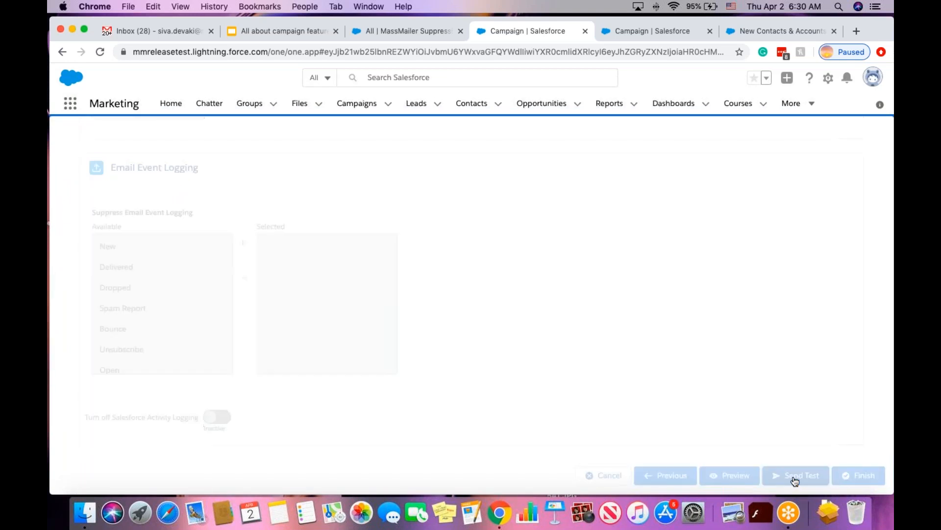
left_click(629, 376)
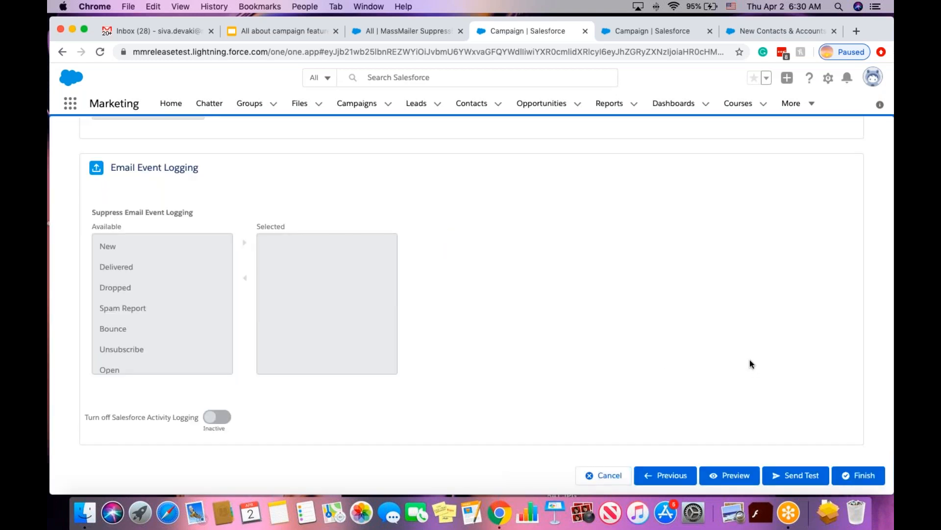
left_click(866, 478)
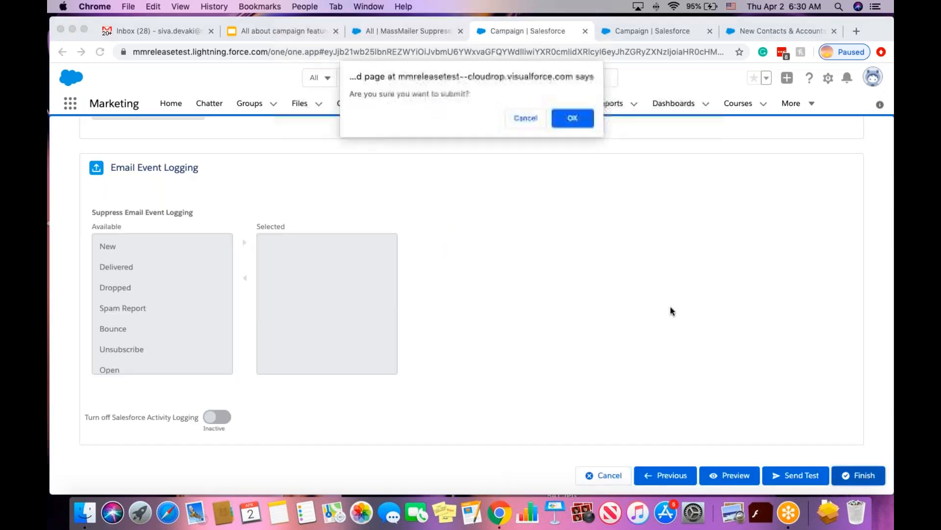
left_click(573, 123)
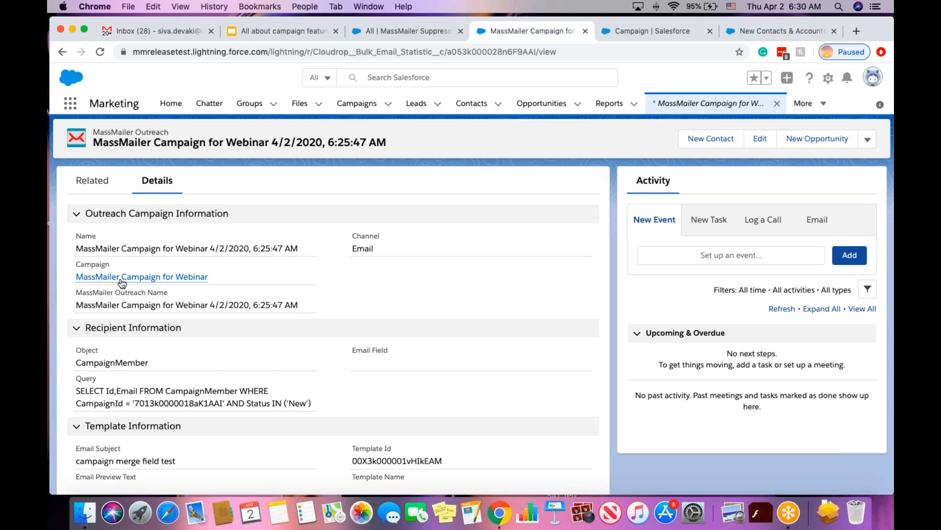
Scroll the new outreach record down to its 0.00% Real-Time Statistics and back up.
mouse_move(122, 283)
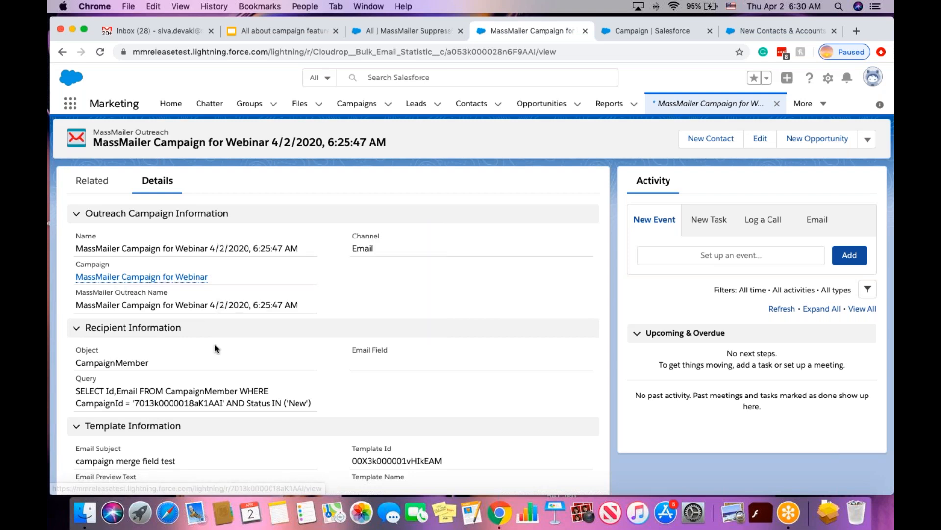
scroll(281, 325, "down", 3)
scroll(282, 322, "down", 2)
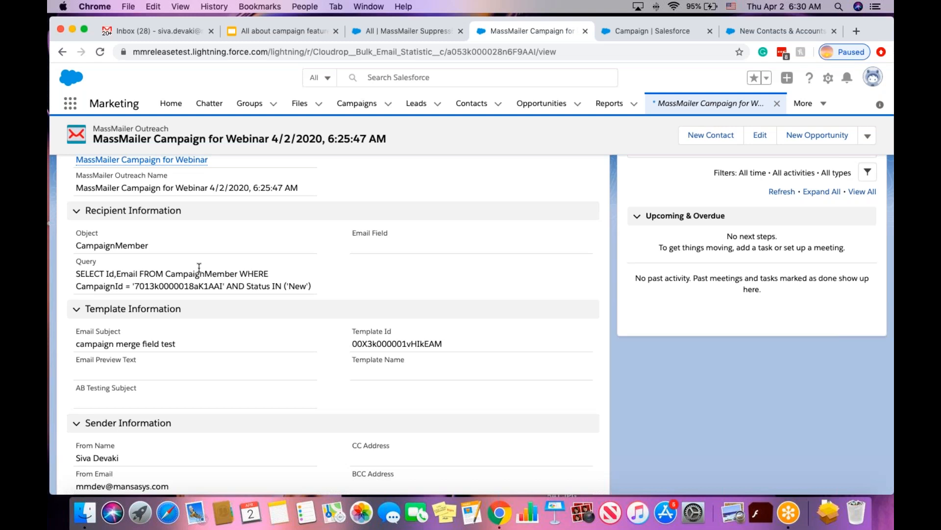
scroll(317, 288, "down", 1)
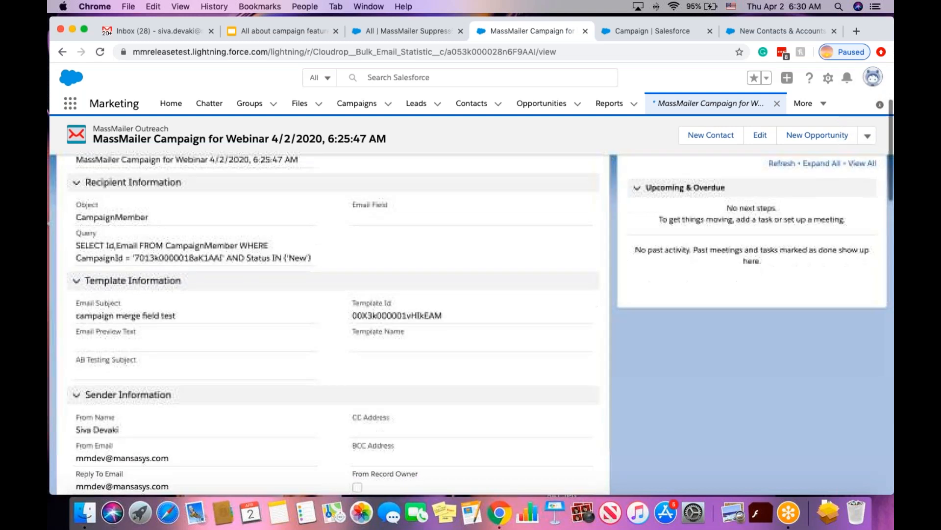
scroll(234, 262, "down", 4)
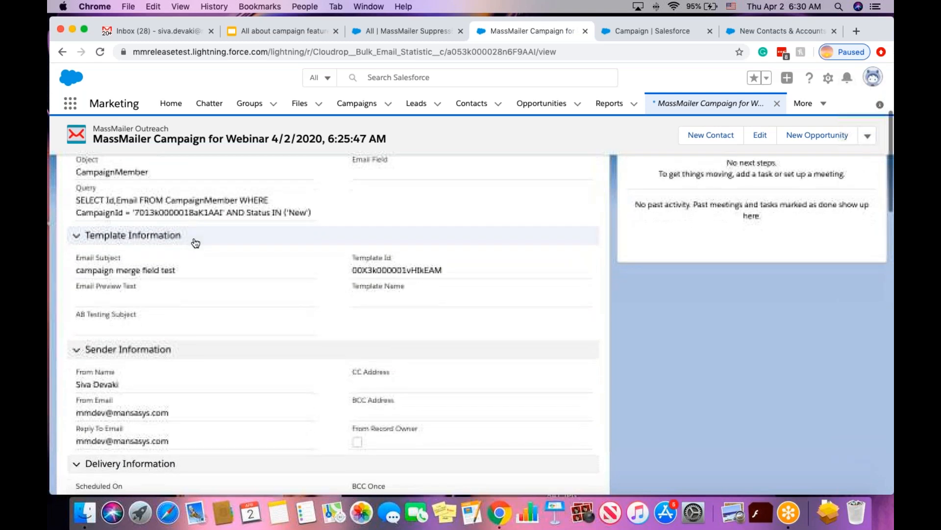
scroll(196, 244, "down", 6)
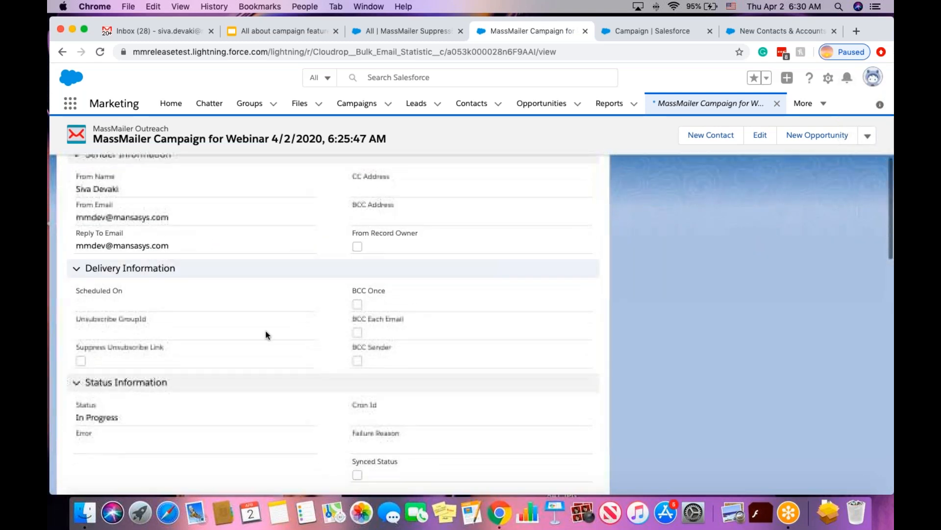
scroll(280, 362, "down", 11)
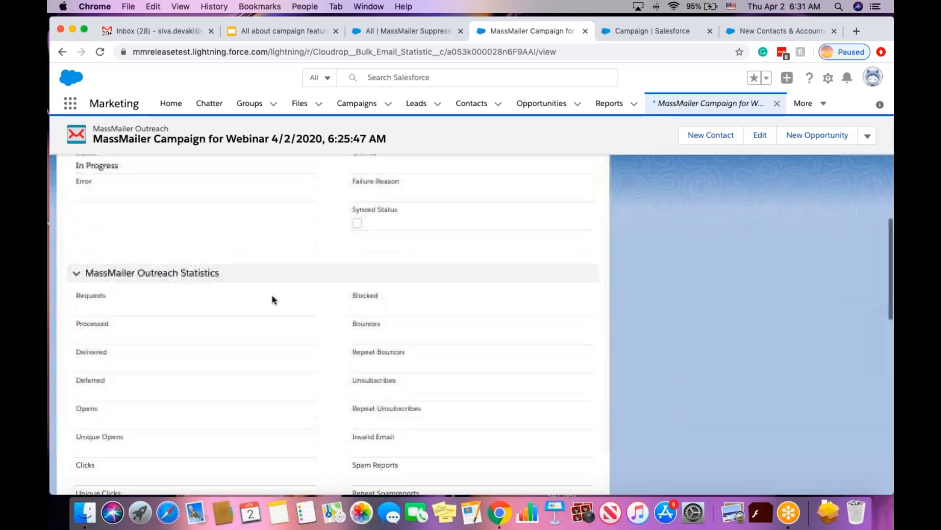
scroll(272, 298, "down", 10)
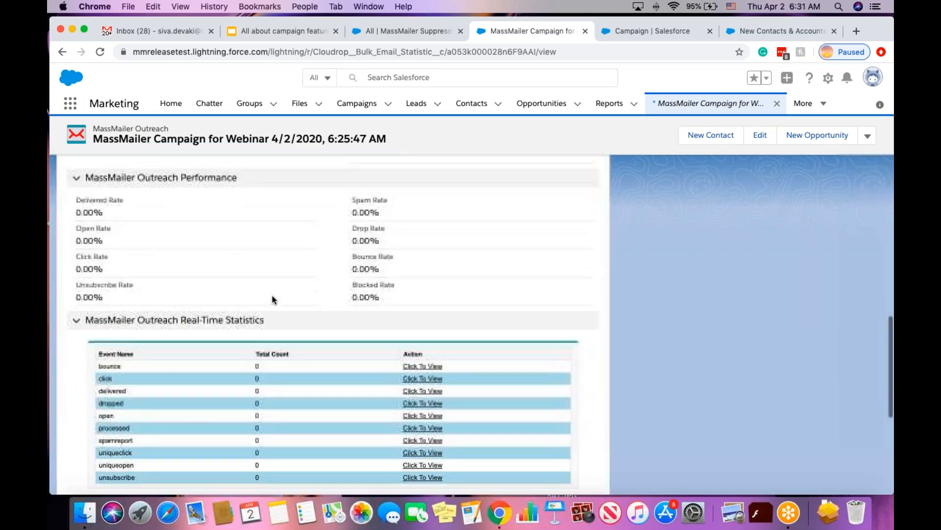
scroll(338, 259, "up", 10)
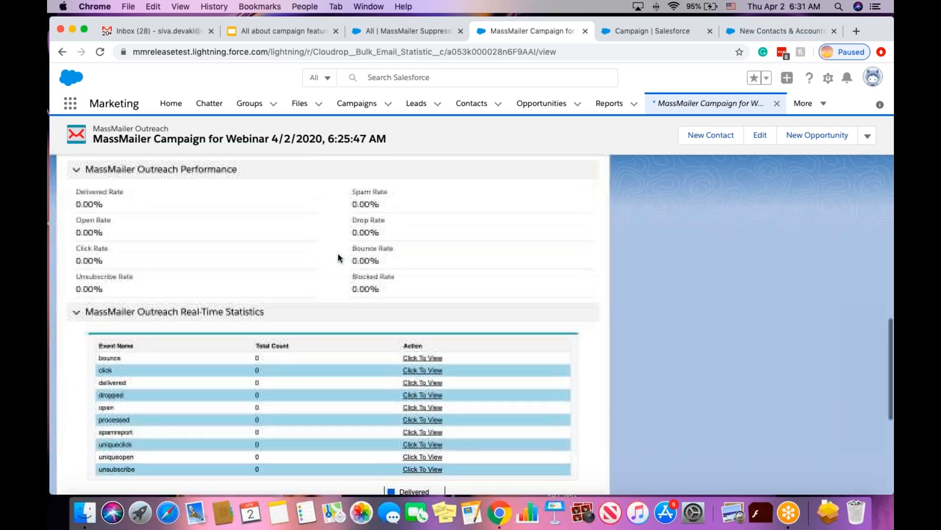
scroll(338, 252, "up", 12)
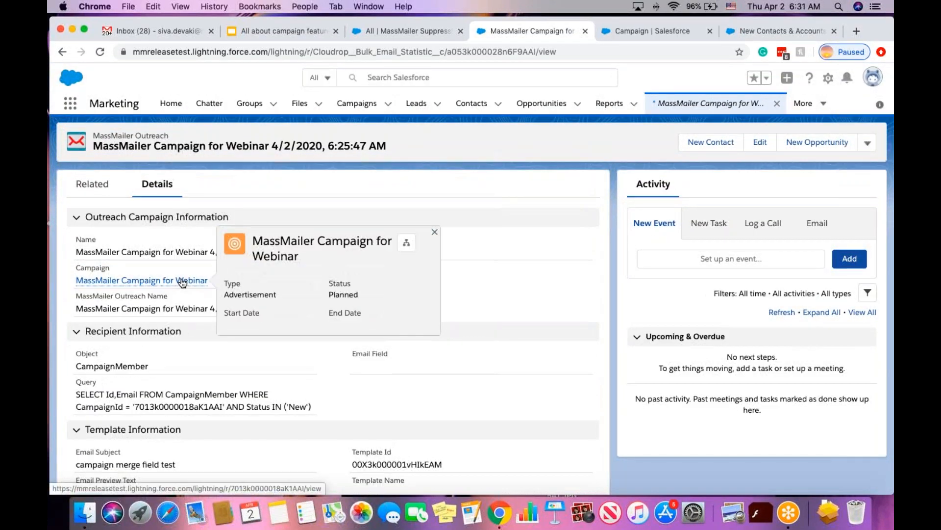
Open the linked MassMailer Campaign for Webinar record from the outreach.
left_click(181, 280)
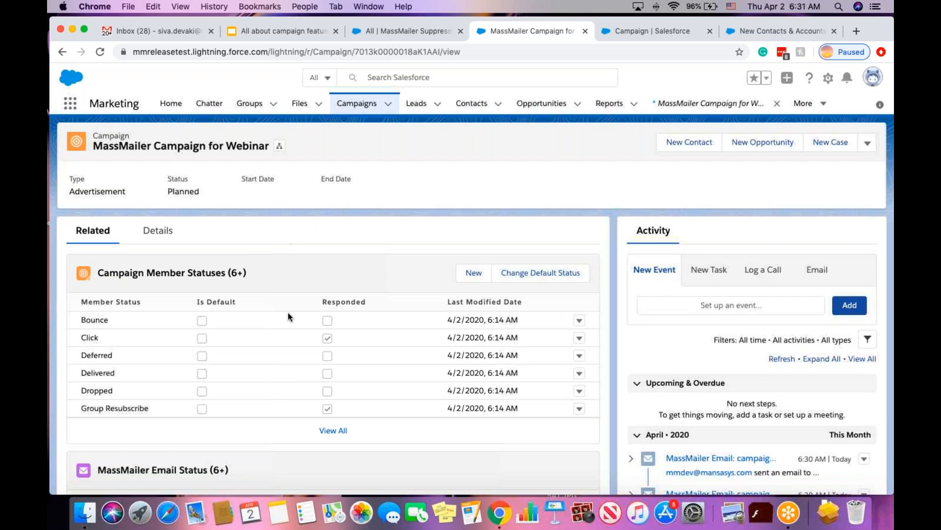
scroll(293, 248, "down", 10)
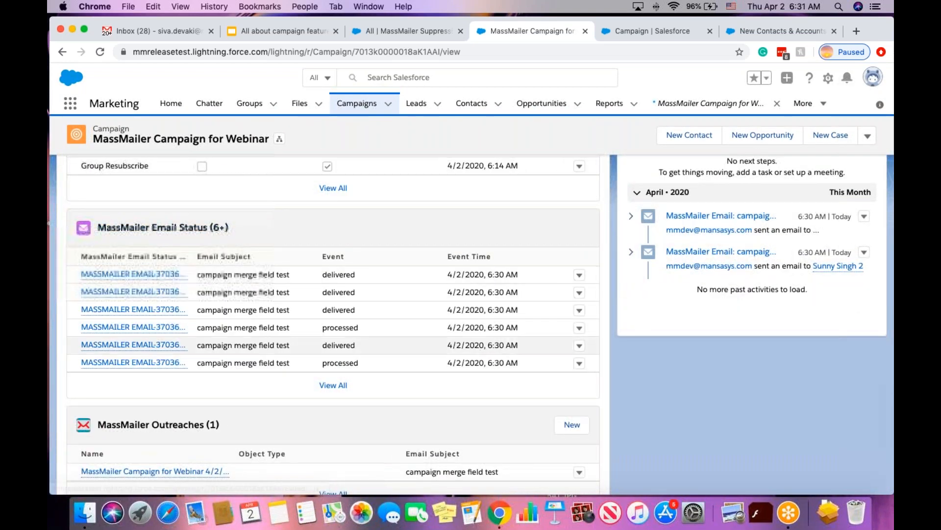
scroll(340, 246, "down", 1)
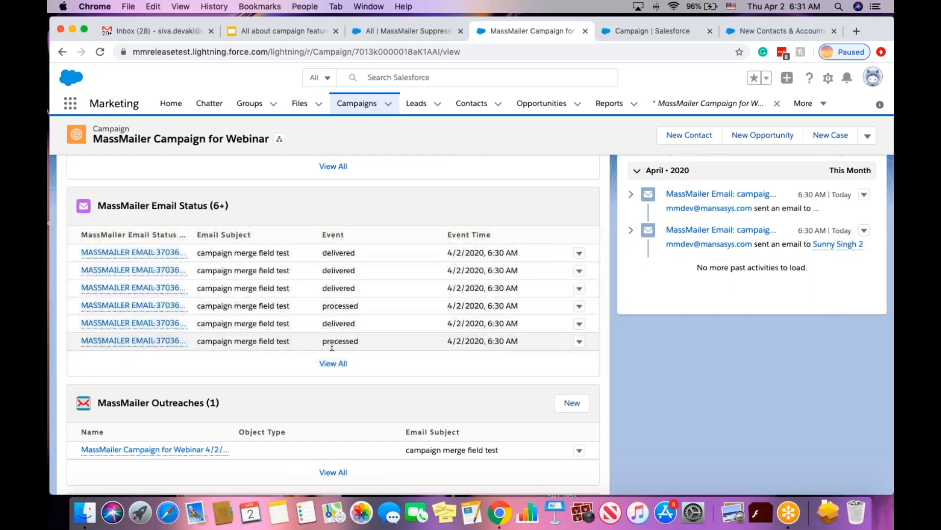
View all MassMailer Email Status records, then return and scroll to Campaign Members.
left_click(338, 363)
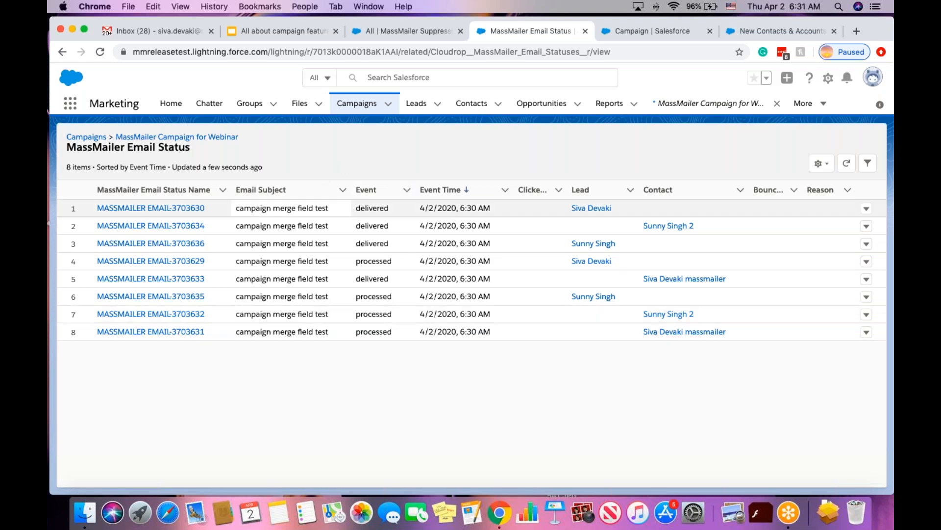
left_click(190, 138)
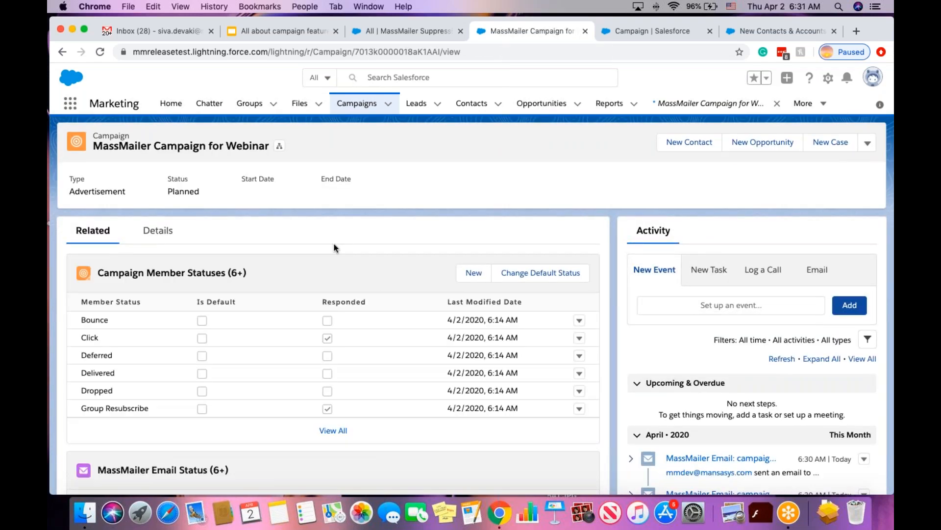
scroll(326, 237, "down", 4)
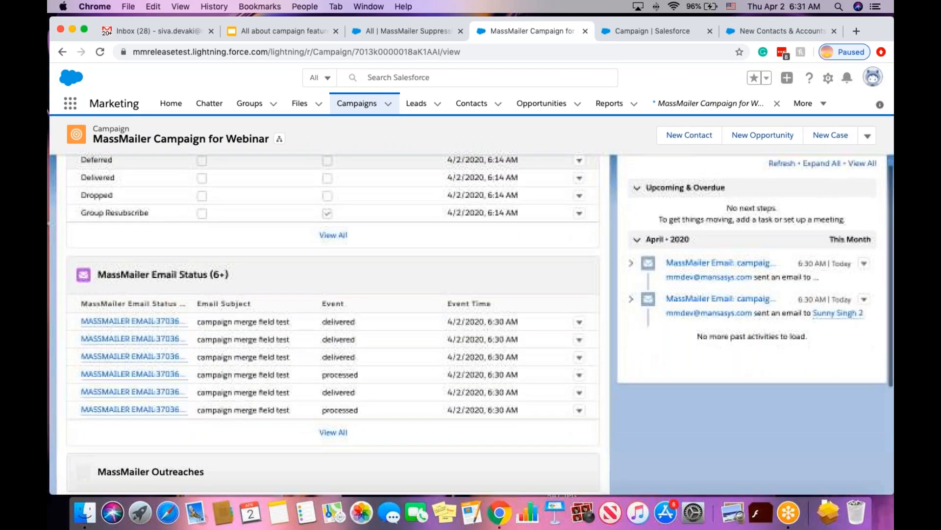
scroll(326, 236, "up", 4)
scroll(334, 294, "down", 10)
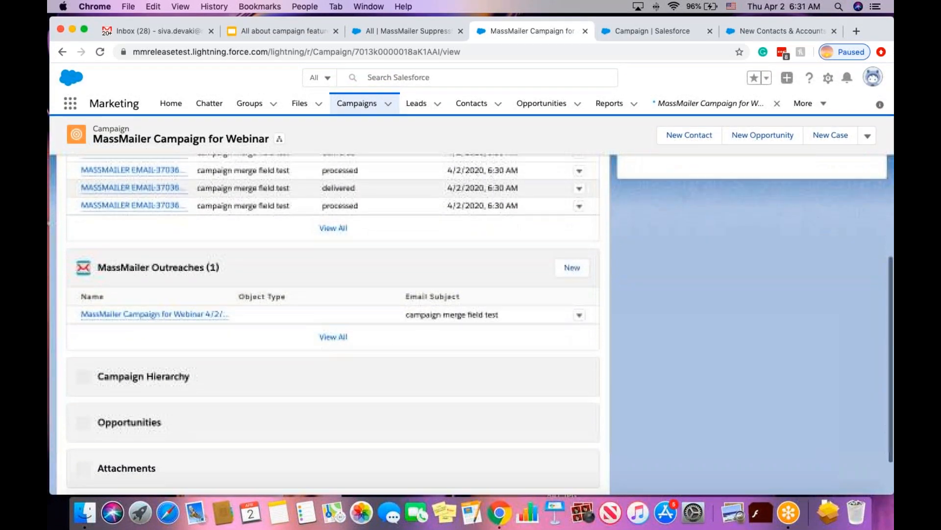
scroll(333, 294, "up", 4)
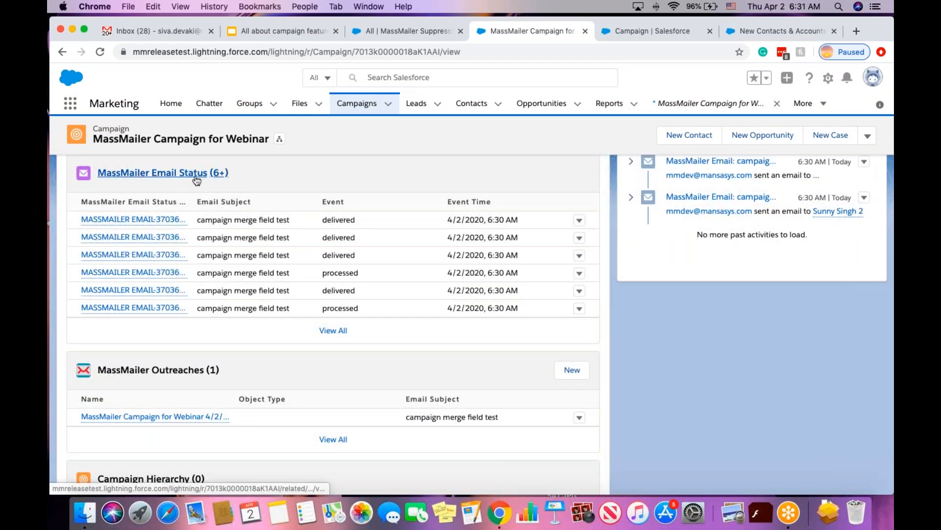
scroll(367, 299, "down", 8)
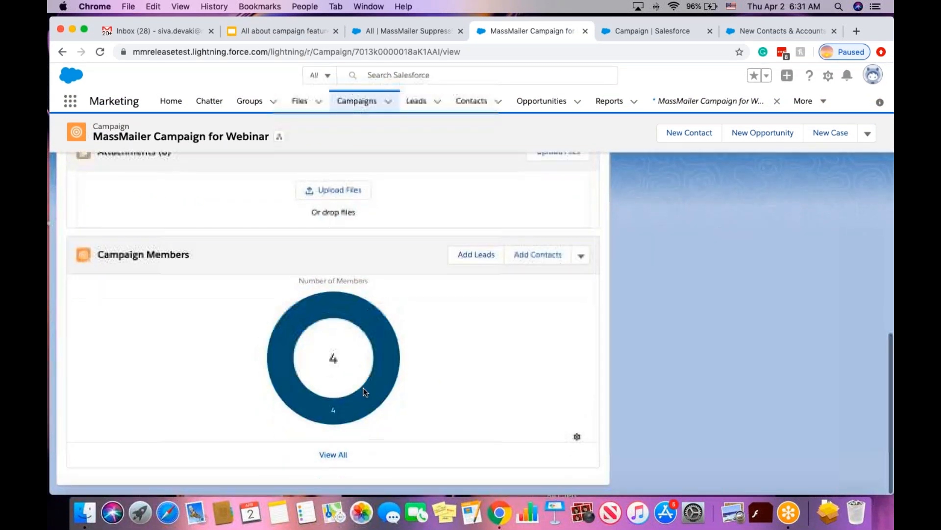
left_click(333, 458)
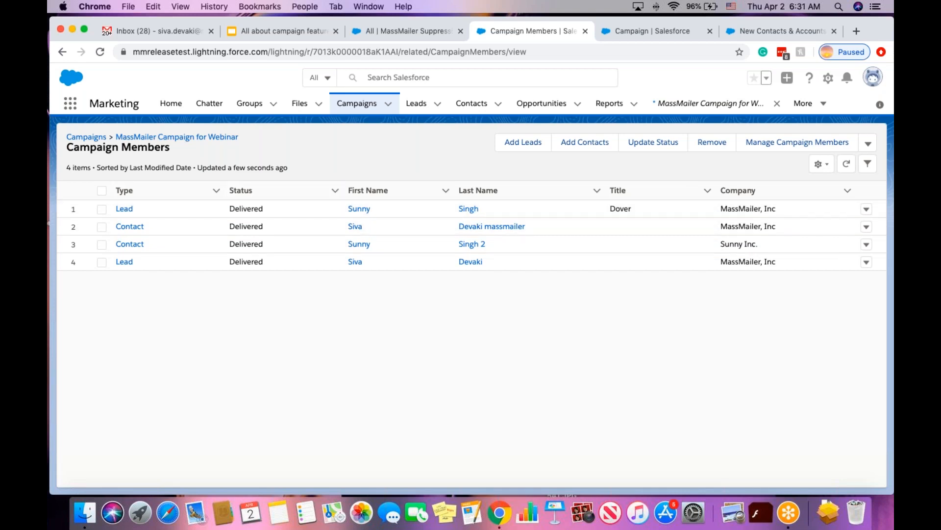
left_click(212, 139)
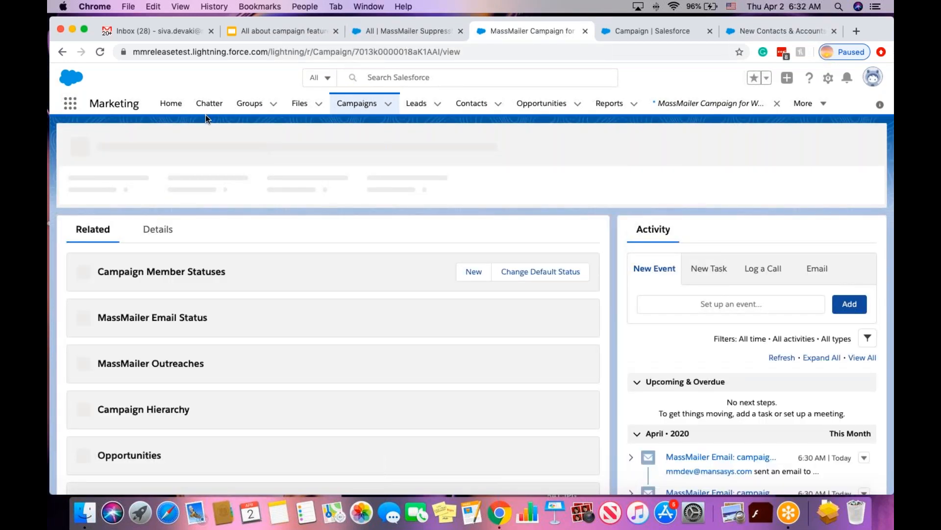
Browse the Gmail inbox categories and open the 'campaign merge field test' thread in Updates.
left_click(147, 29)
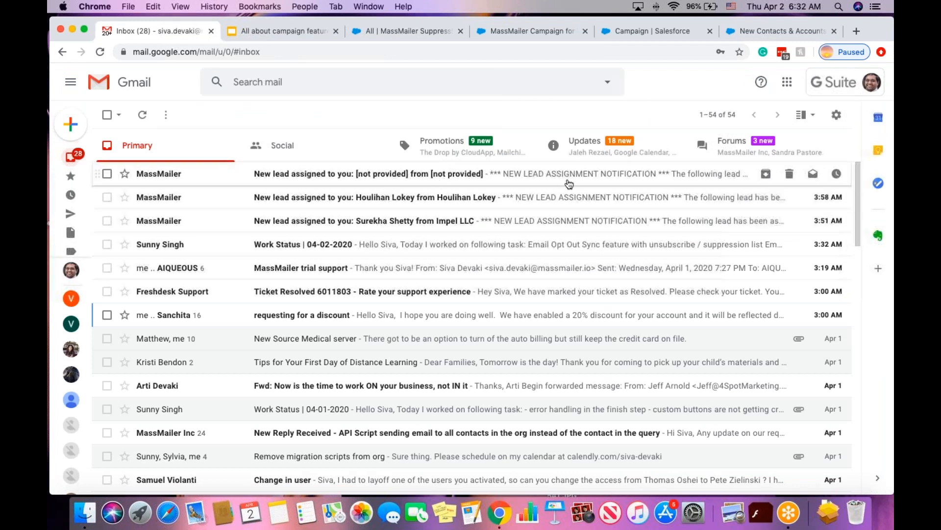
left_click(730, 146)
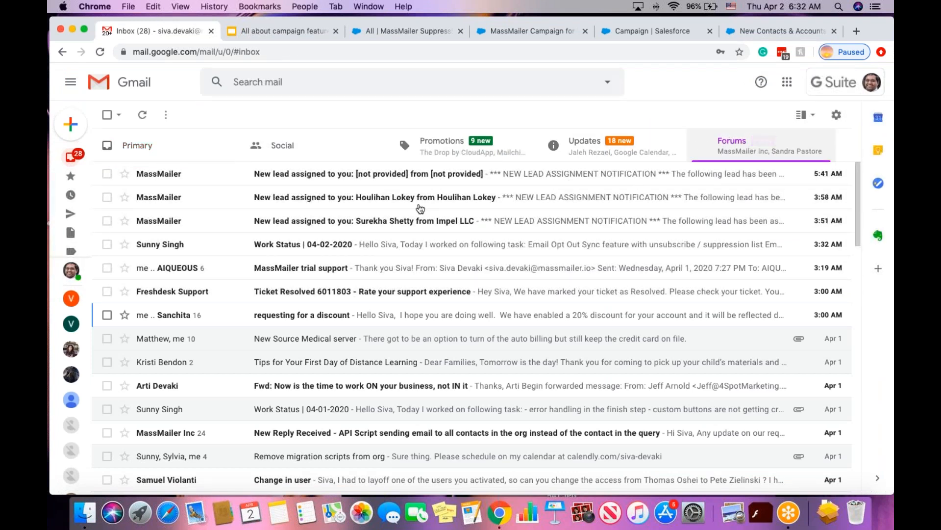
left_click(616, 156)
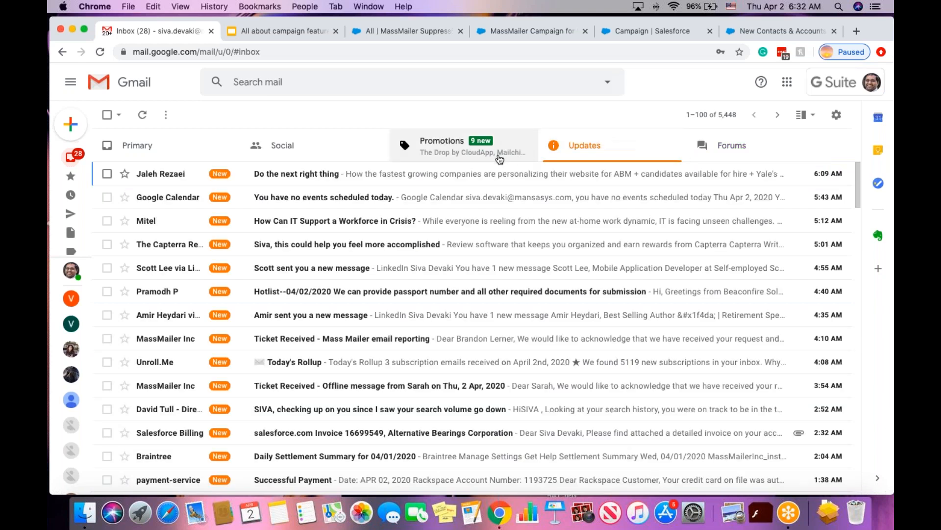
left_click(465, 151)
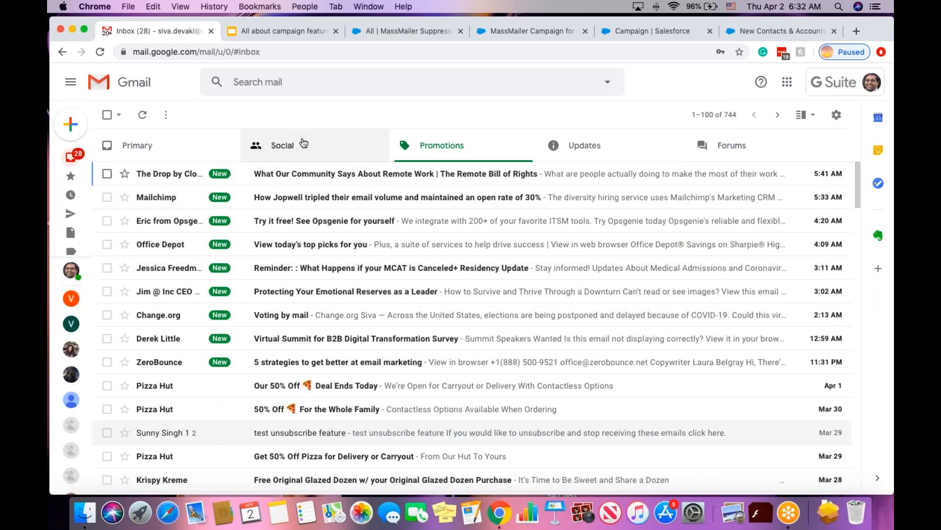
left_click(303, 142)
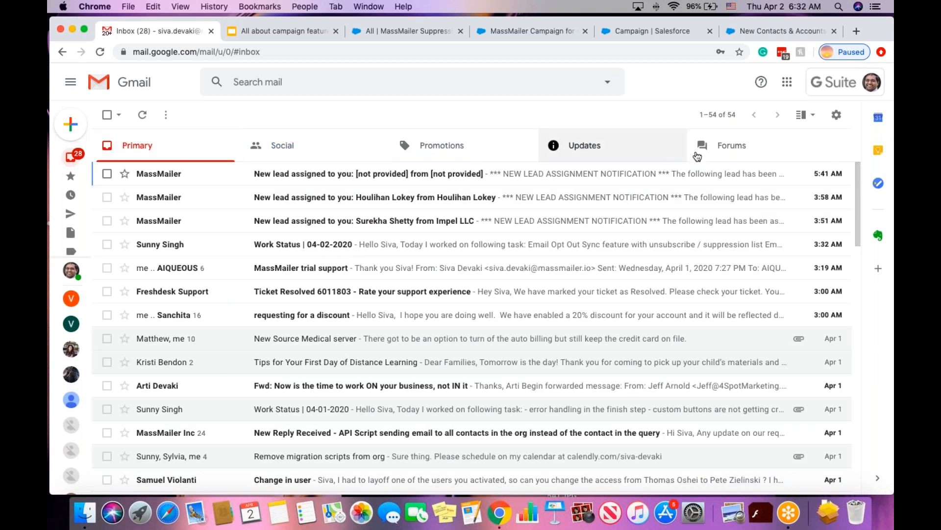
left_click(700, 155)
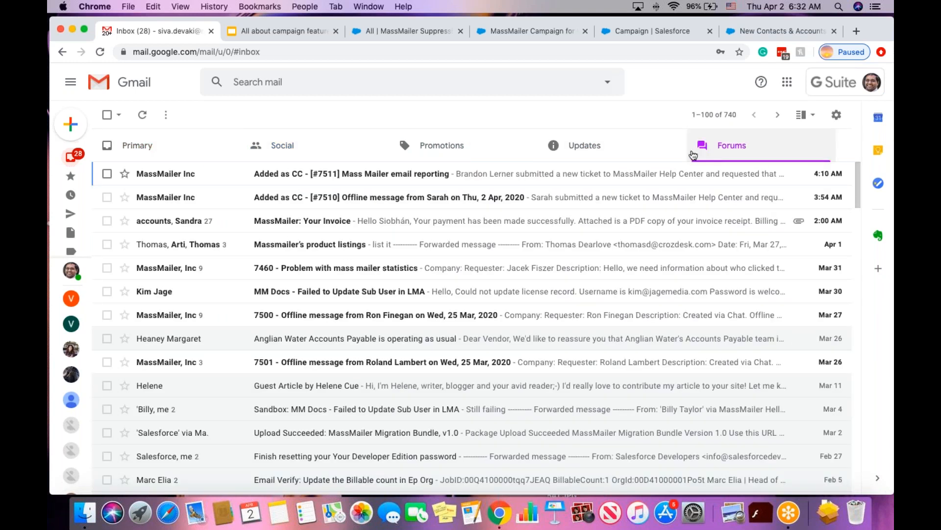
left_click(604, 155)
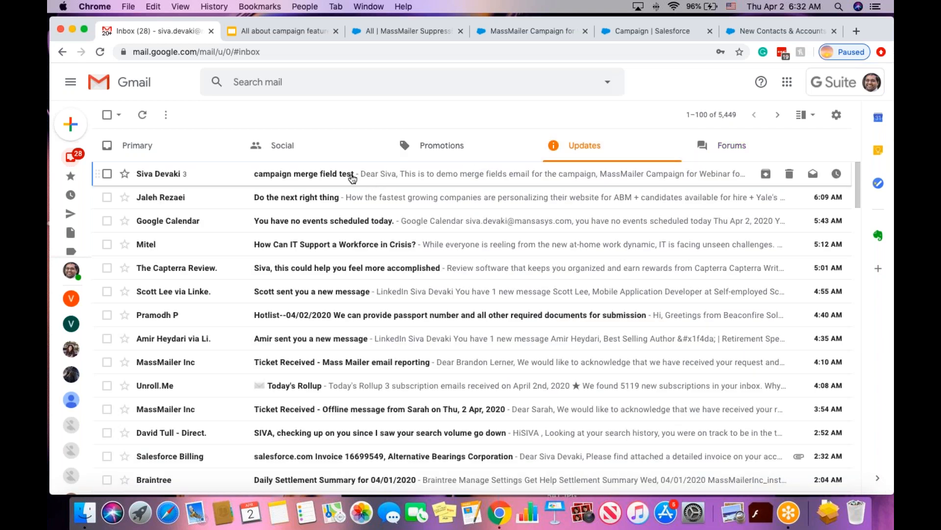
left_click(352, 178)
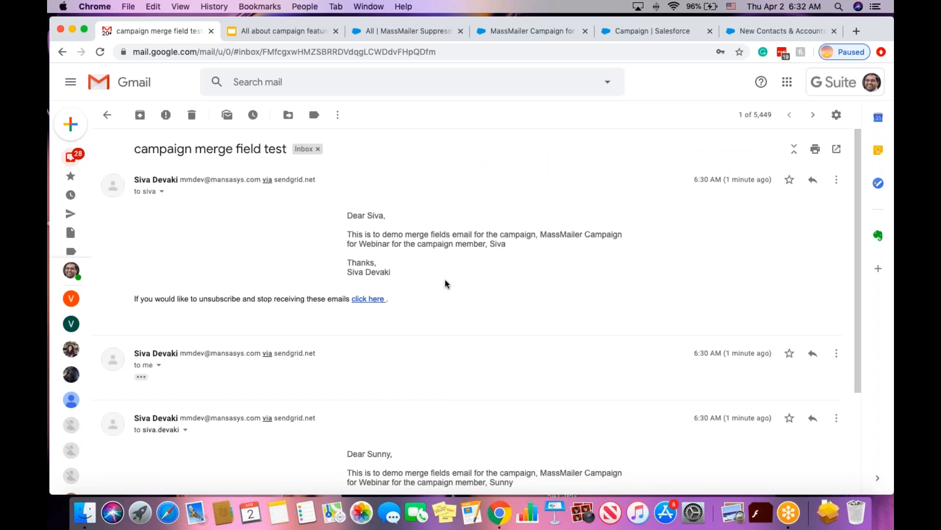
Expand the trimmed second message in the thread to show its body.
left_click(143, 377)
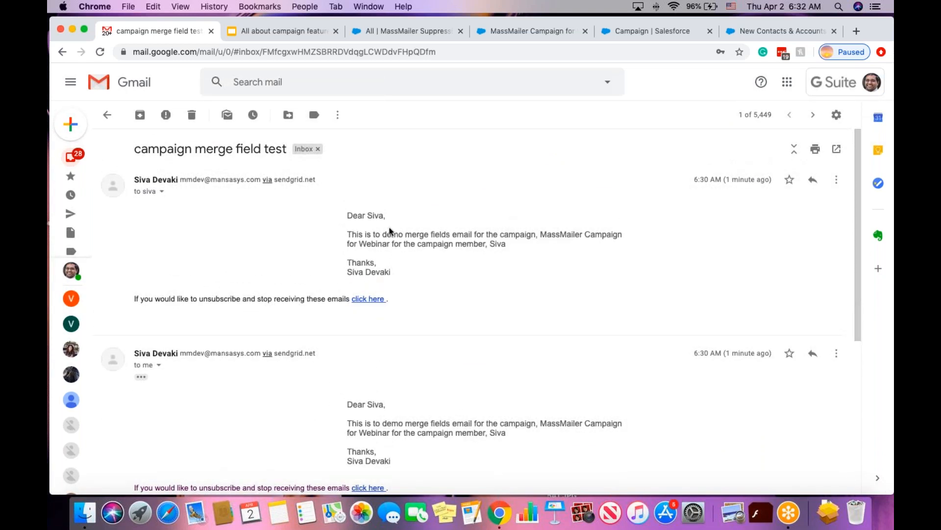
scroll(446, 253, "down", 3)
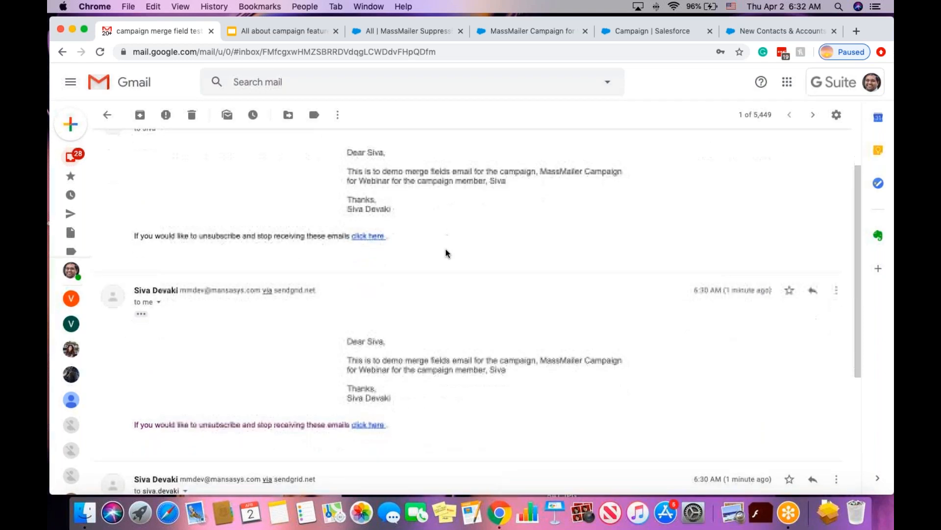
scroll(447, 253, "down", 5)
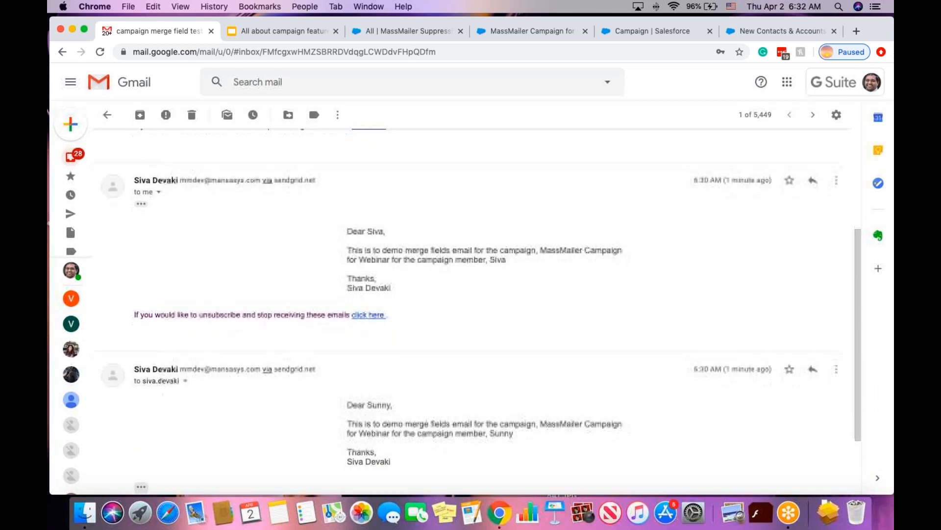
scroll(447, 253, "up", 5)
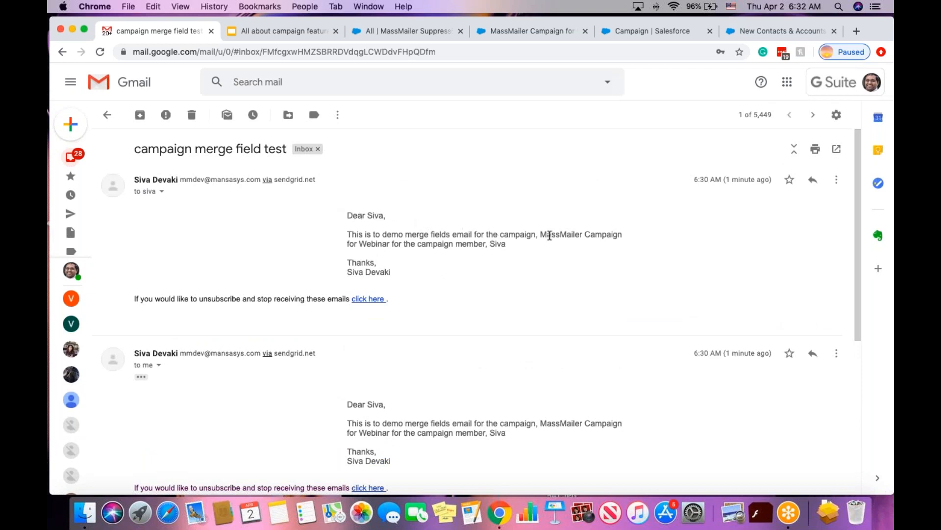
Highlight the merged campaign name, recipient first names and sender name to verify personalization.
left_click_drag(540, 234, 397, 242)
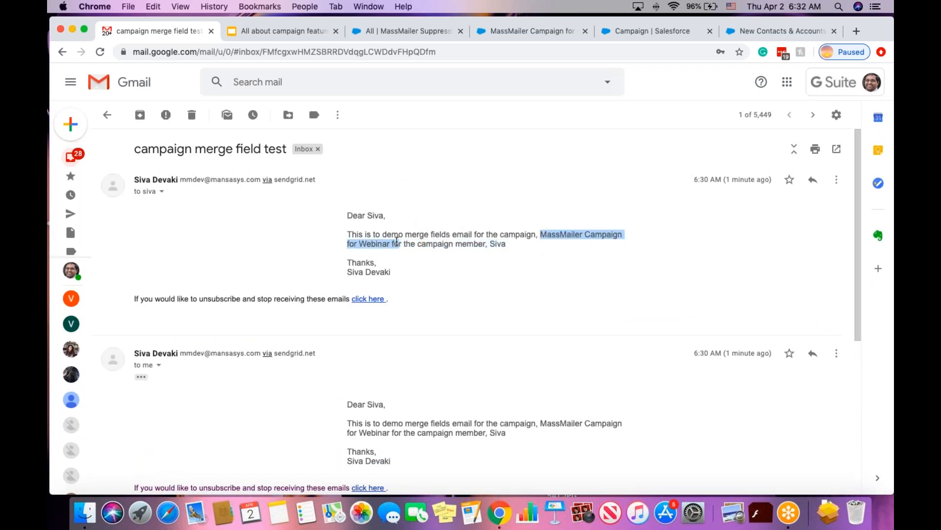
left_click(482, 248)
left_click_drag(489, 244, 507, 248)
left_click(529, 264)
left_click_drag(348, 272, 392, 270)
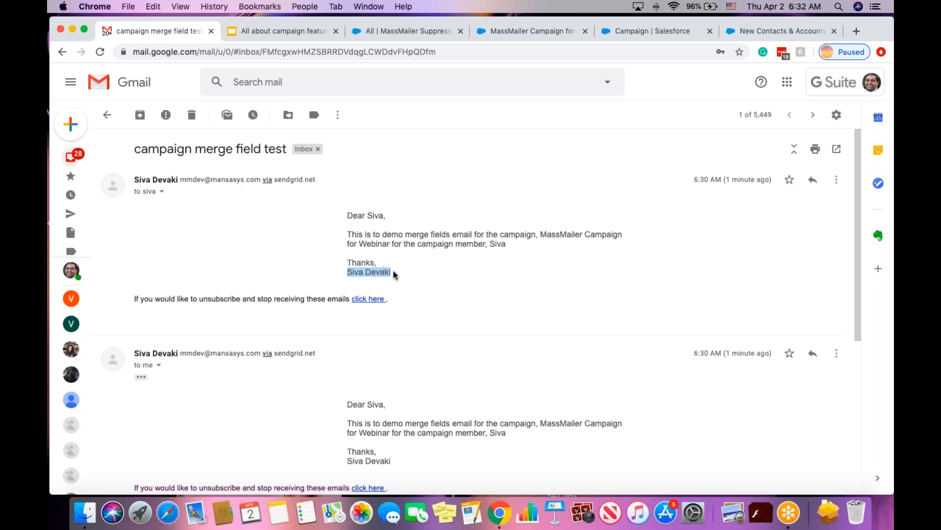
left_click(400, 269)
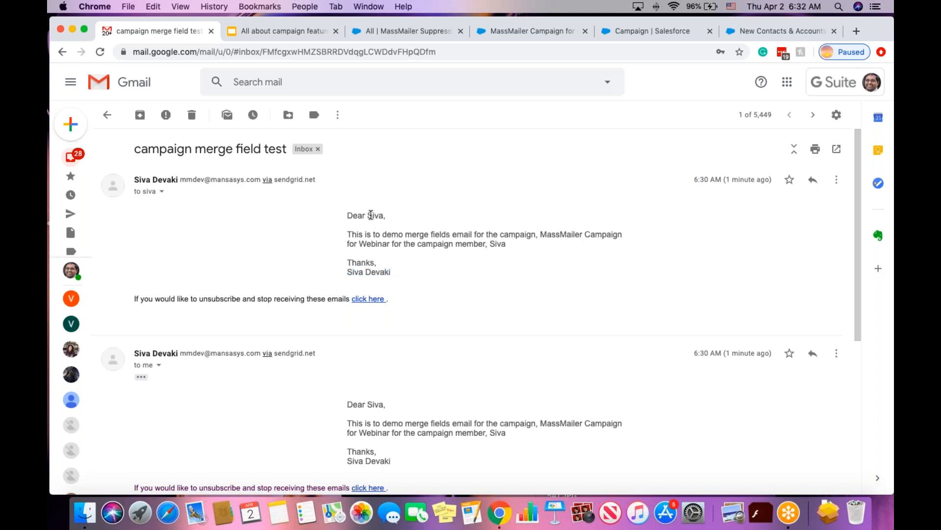
left_click_drag(367, 214, 384, 216)
left_click(419, 234)
left_click_drag(541, 239, 394, 240)
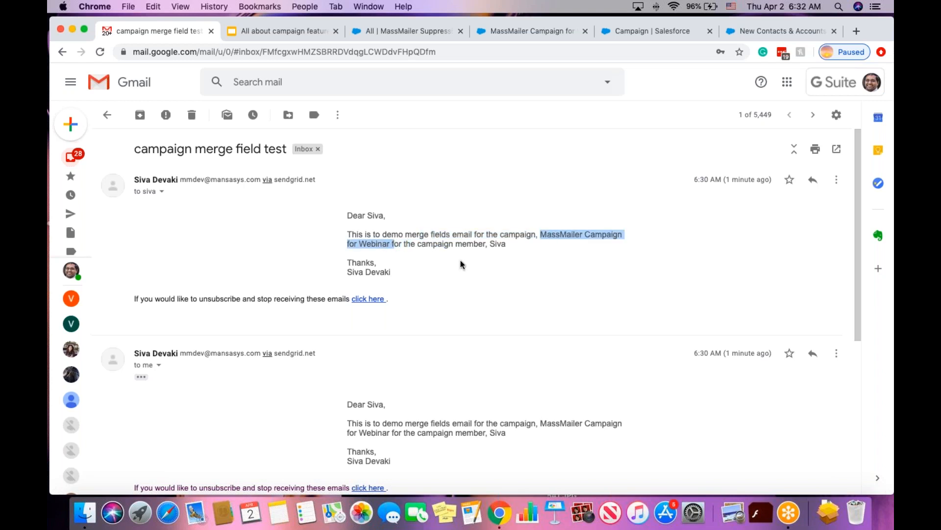
left_click_drag(489, 244, 501, 245)
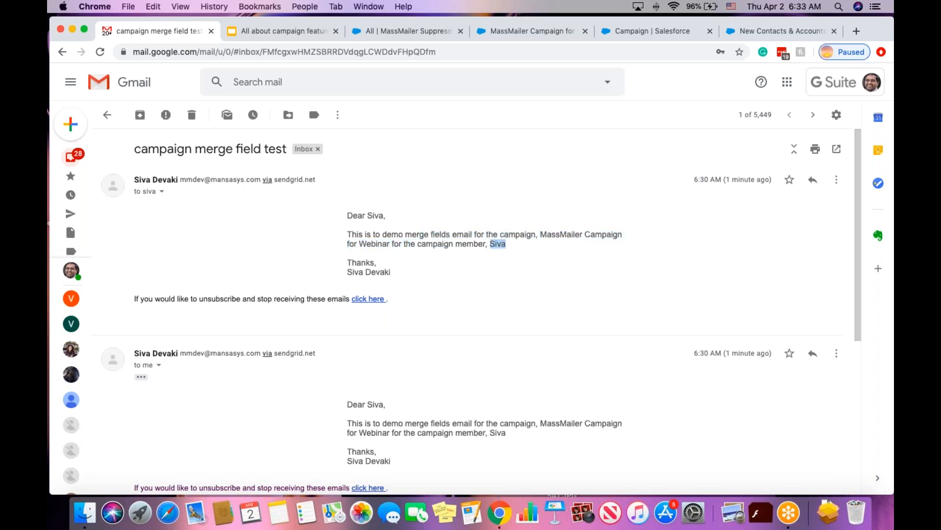
left_click_drag(348, 269, 392, 273)
left_click(421, 279)
Scroll through the rest of the thread comparing each message's merged first name.
scroll(420, 279, "down", 2)
scroll(393, 358, "down", 1)
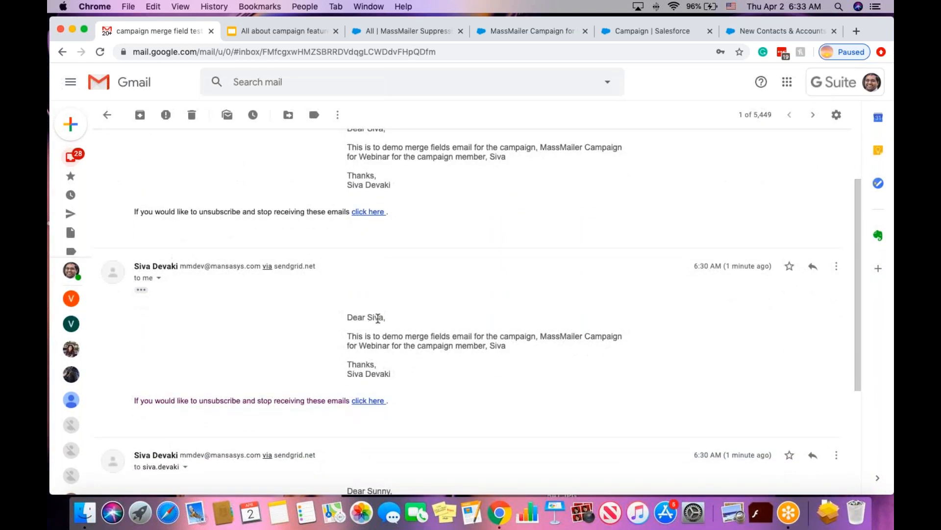
scroll(396, 330, "down", 5)
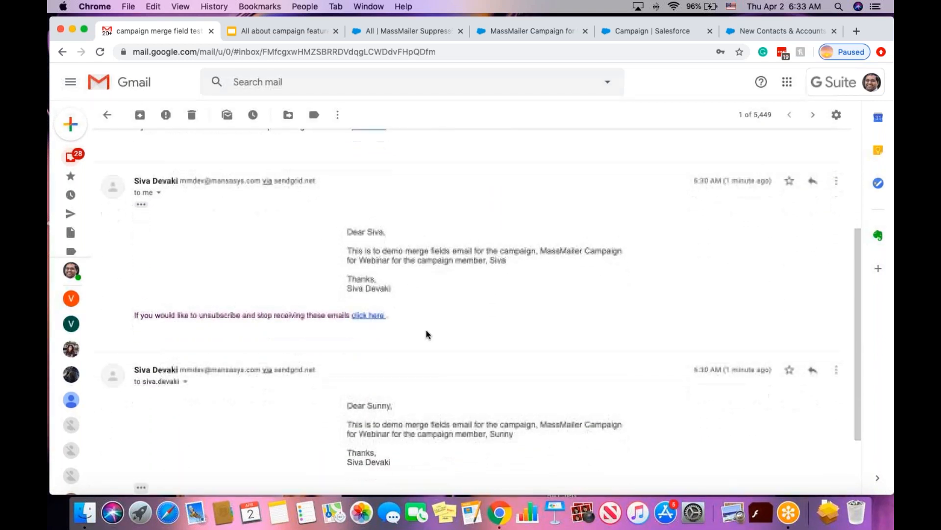
scroll(378, 364, "down", 1)
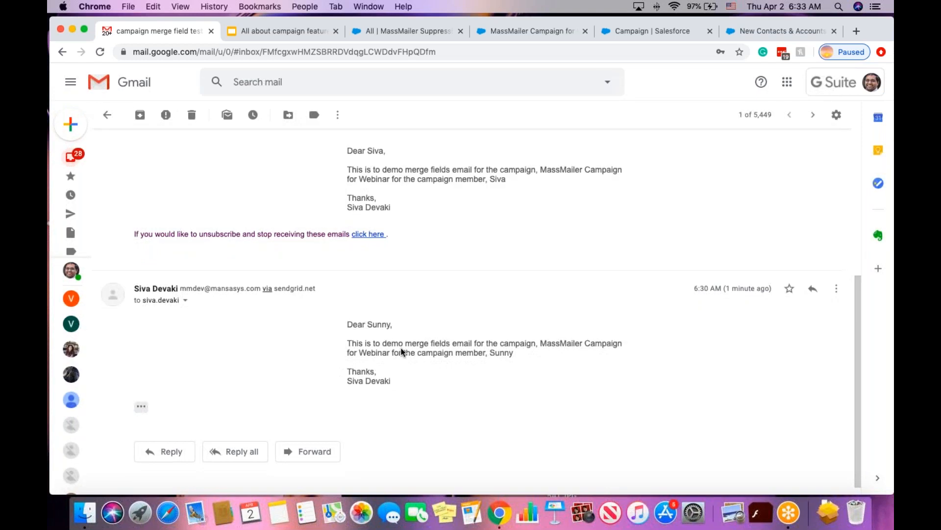
scroll(407, 307, "up", 2)
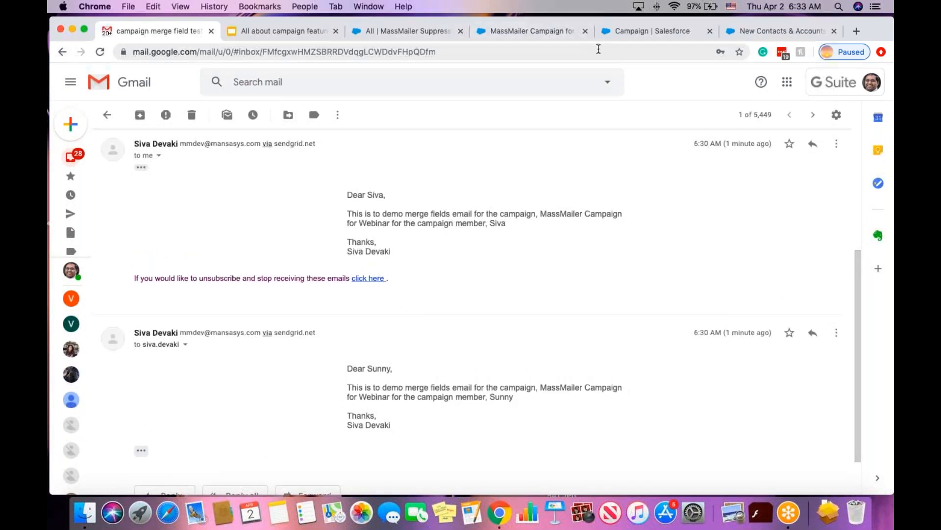
Navigate the Salesforce tabs and open MassMailer Template Builder.
left_click(625, 34)
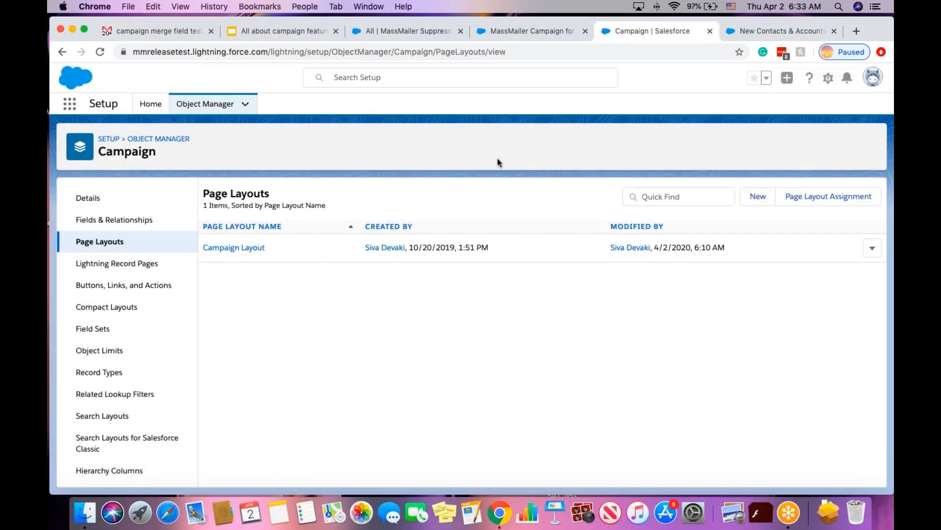
left_click(534, 33)
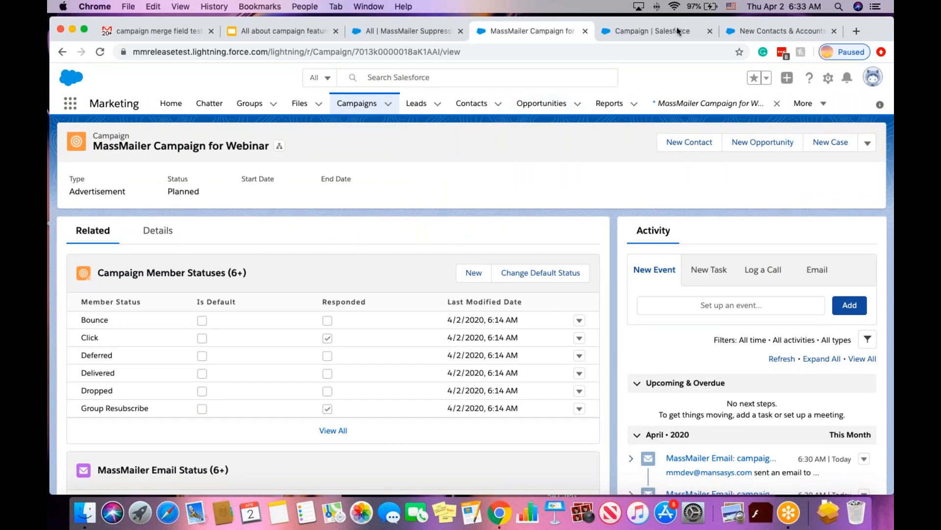
left_click(634, 34)
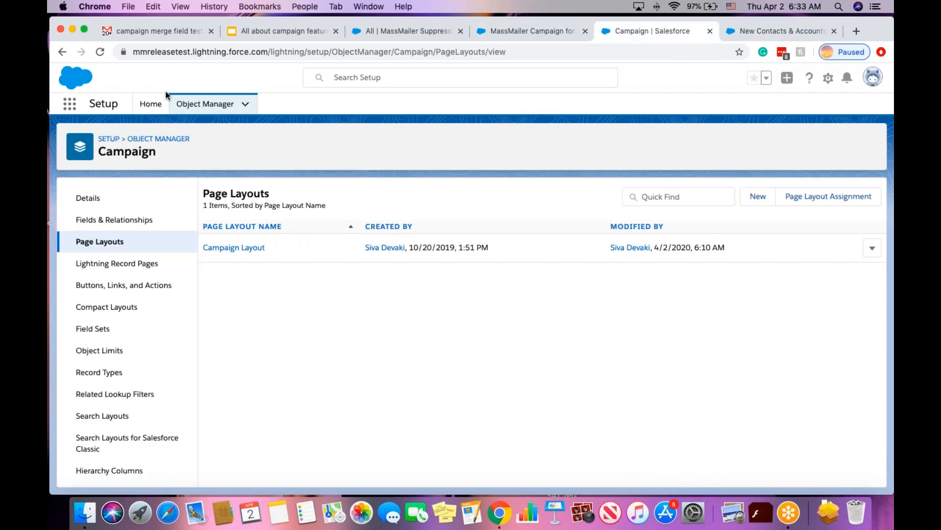
left_click(428, 31)
left_click(596, 104)
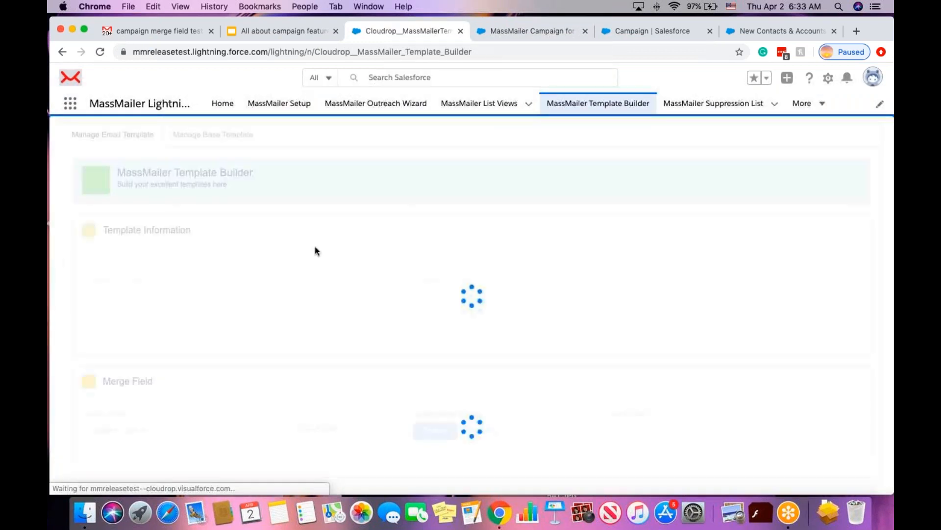
Load the 'campaign merge field test' template from the MassMailer folder.
left_click(219, 286)
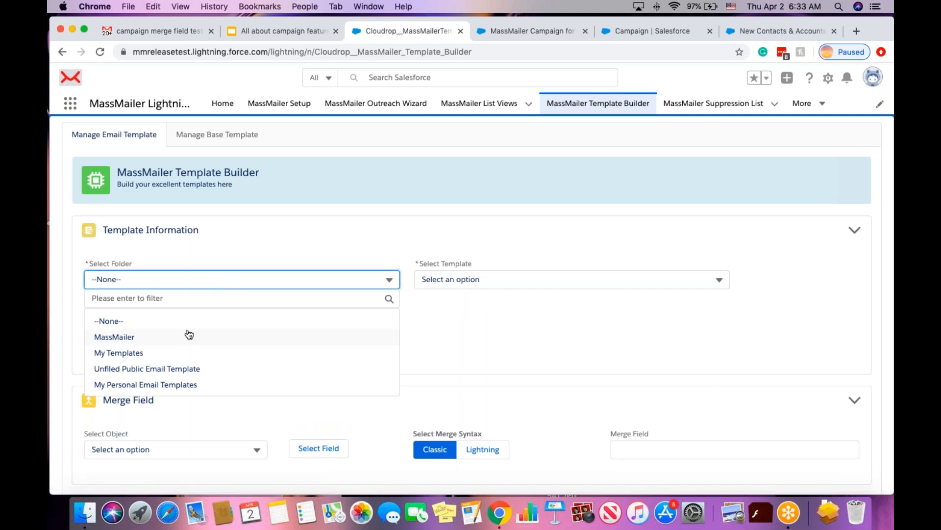
left_click(301, 333)
left_click(464, 280)
left_click(465, 299)
type("camp")
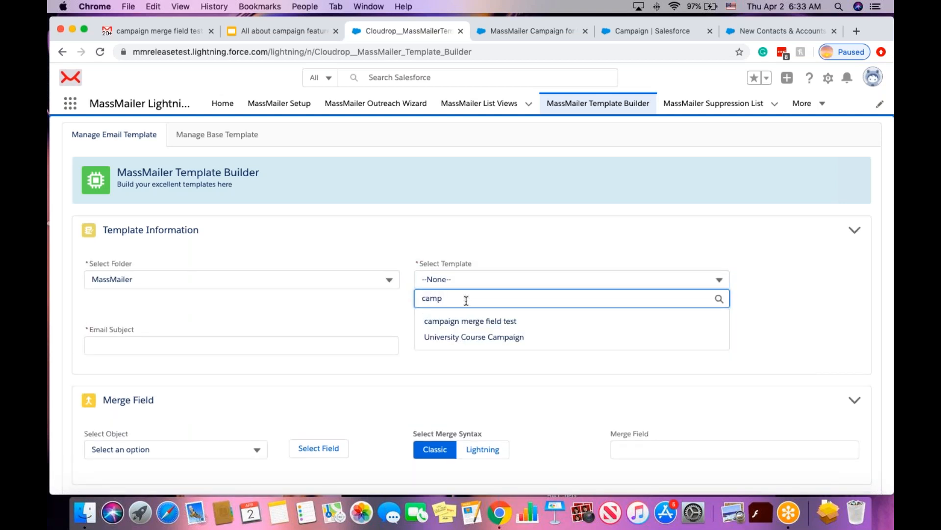
left_click(489, 323)
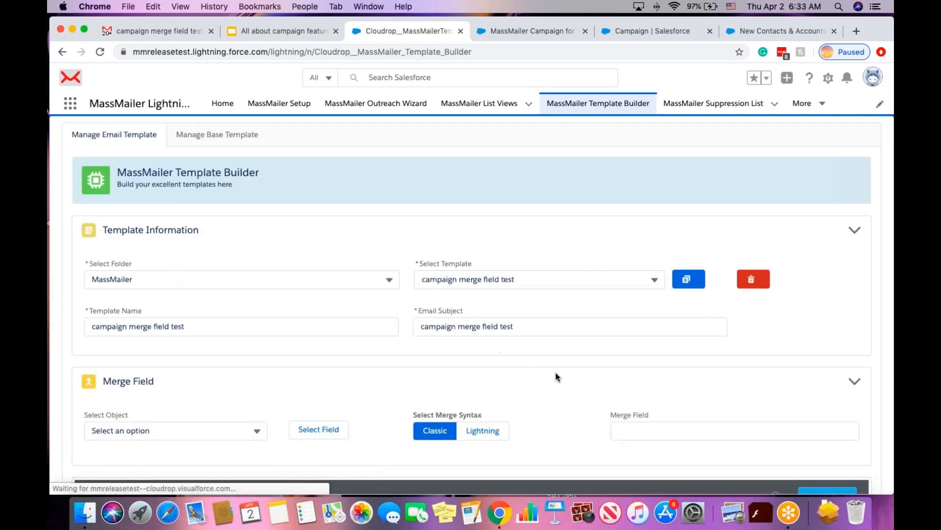
scroll(556, 373, "down", 3)
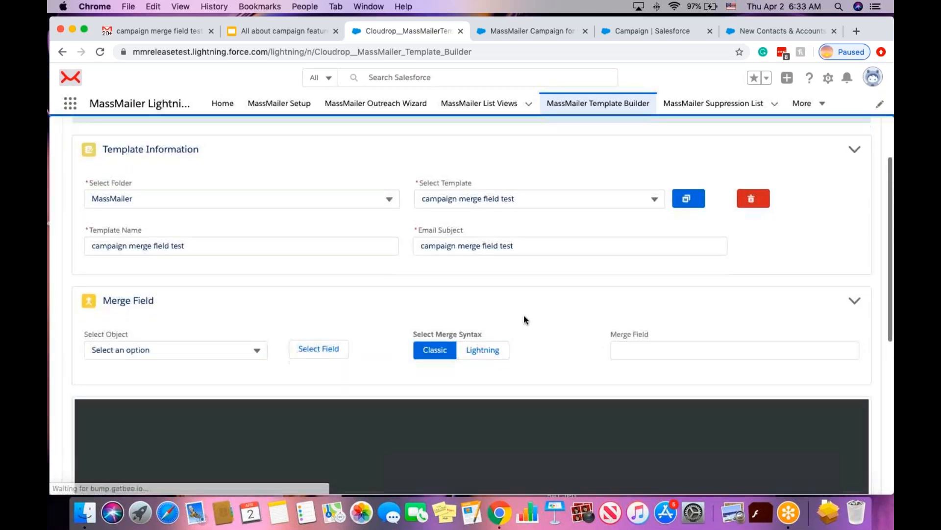
scroll(533, 272, "down", 3)
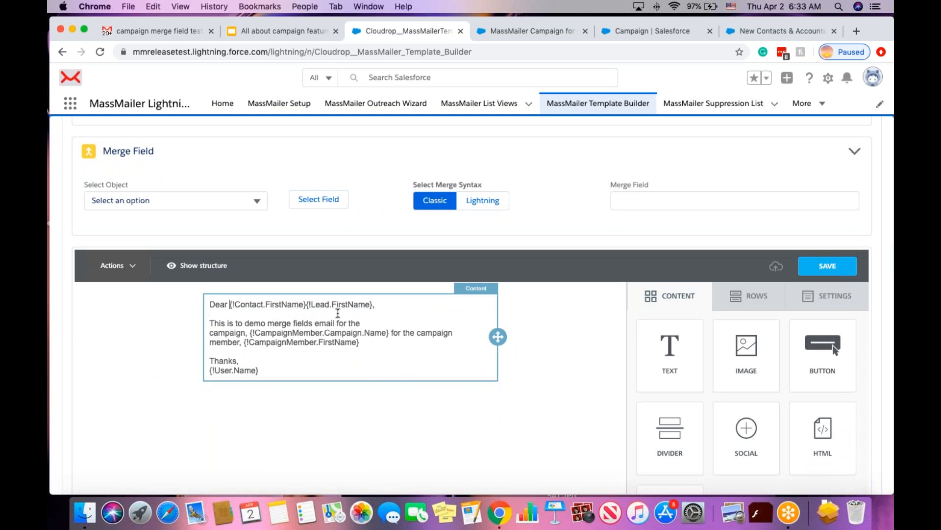
Add a comma after the greeting in the template's text block, then return to the webinar campaign.
left_click(295, 304)
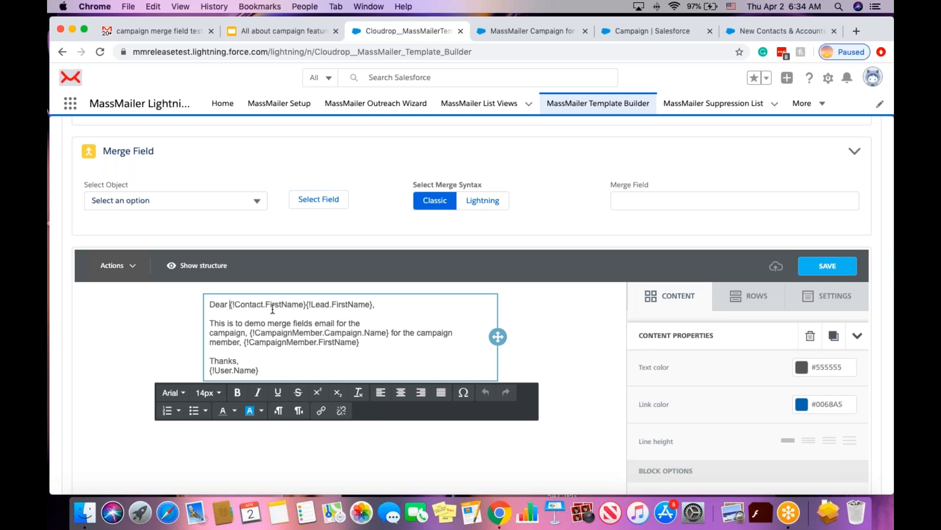
left_click(373, 304)
type(",")
left_click(519, 230)
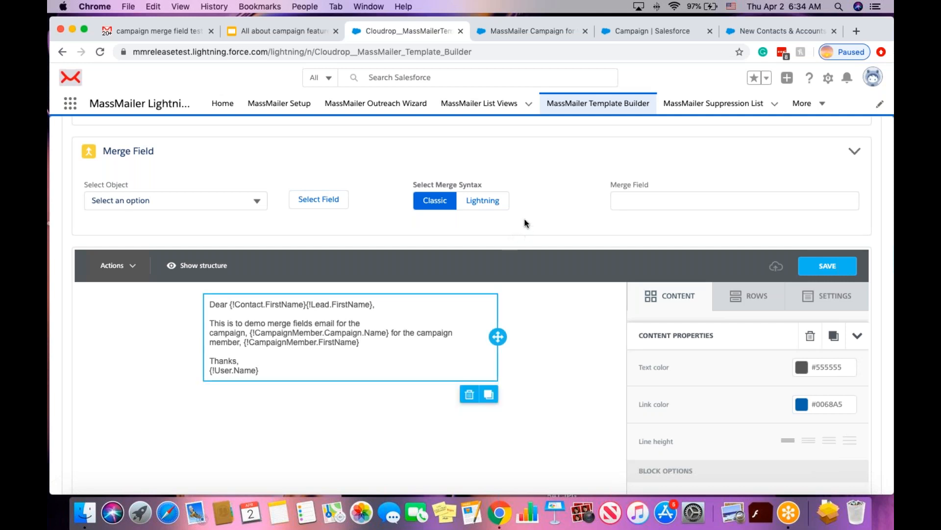
left_click(547, 30)
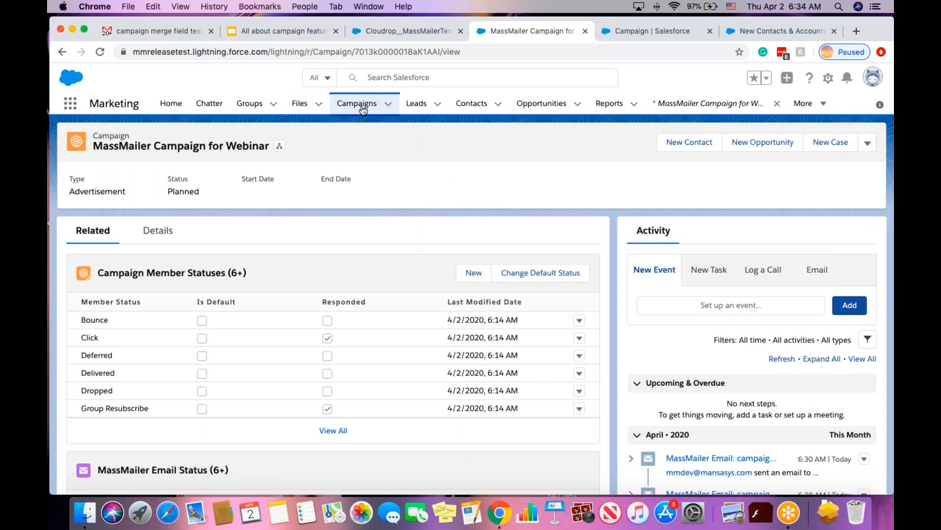
List the webinar campaign's extra actions, including Send Via MassMailer and Unschedule Job.
left_click(866, 143)
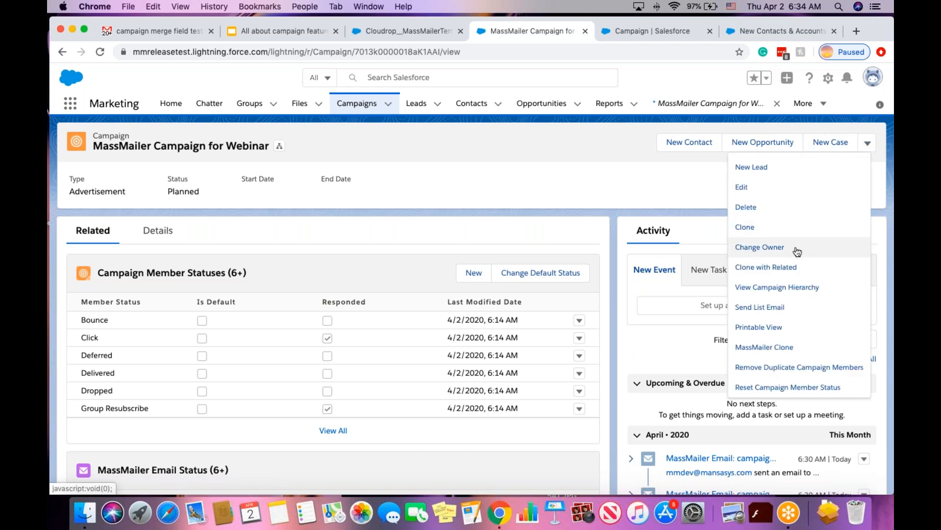
scroll(796, 252, "down", 3)
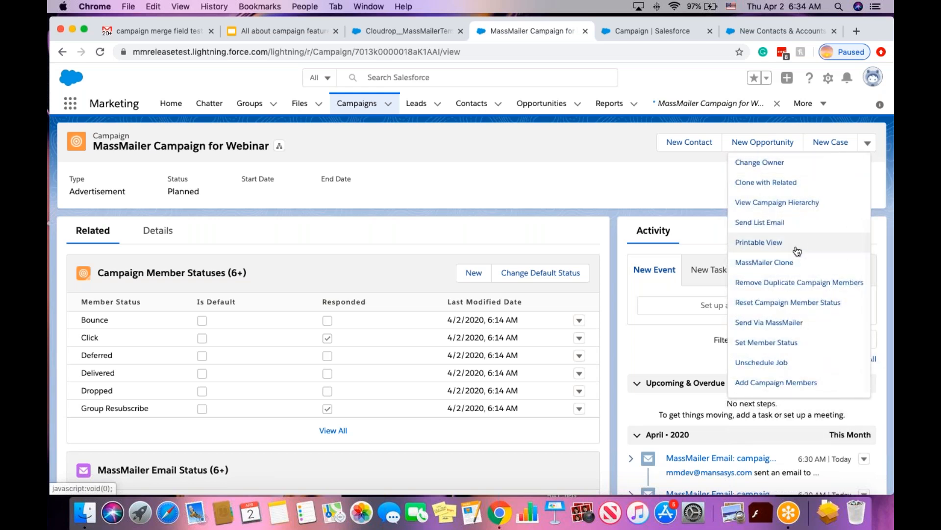
scroll(798, 251, "down", 1)
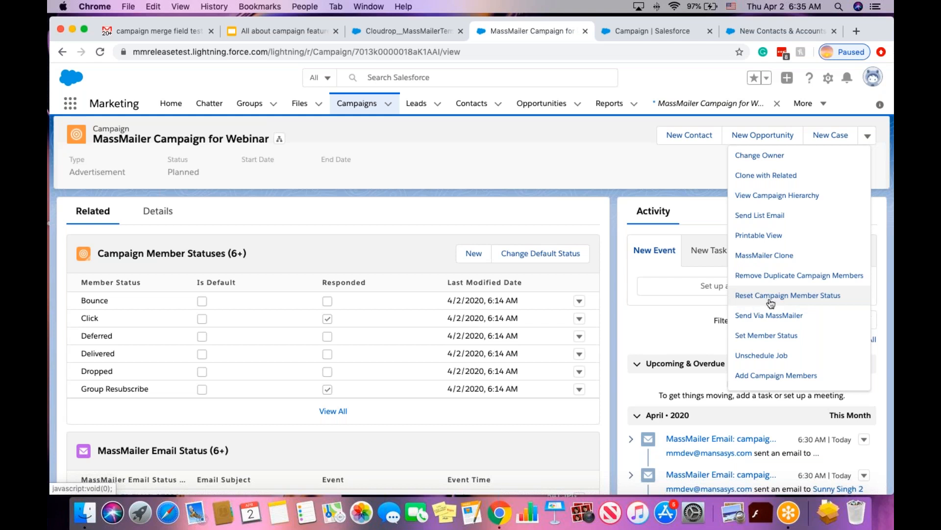
Open Reset Campaign Member Status for the MassMailer Campaign for Webinar from its actions list.
left_click(771, 297)
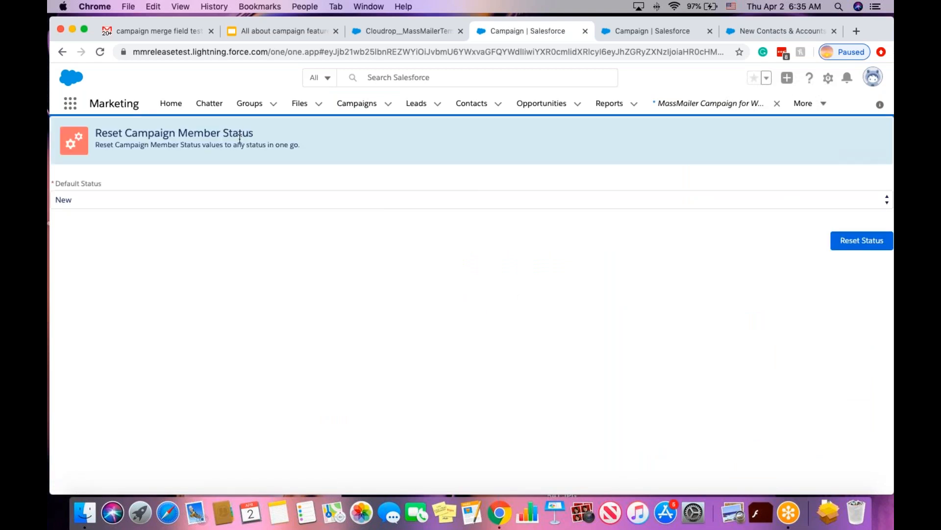
Keep New as the default status and reset all webinar campaign members to it.
left_click(209, 202)
left_click(205, 198)
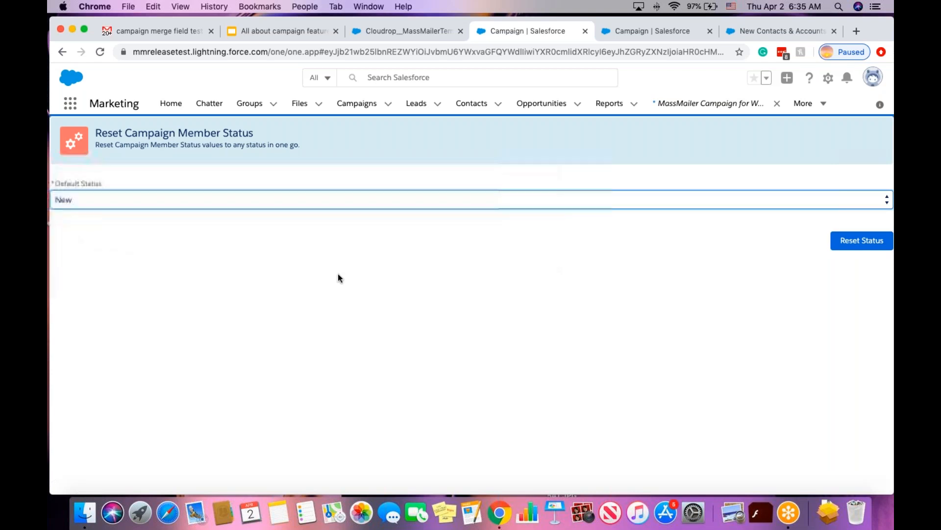
left_click(874, 241)
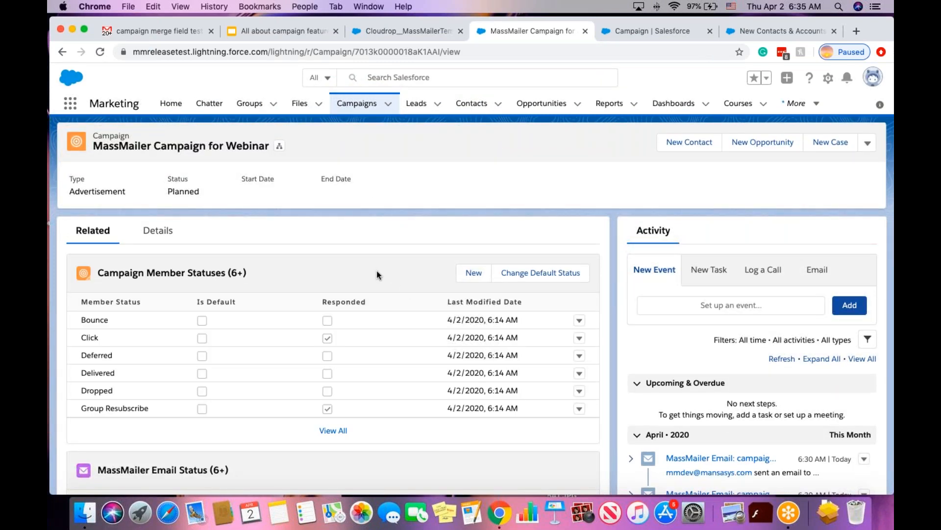
scroll(376, 270, "down", 10)
scroll(376, 269, "down", 2)
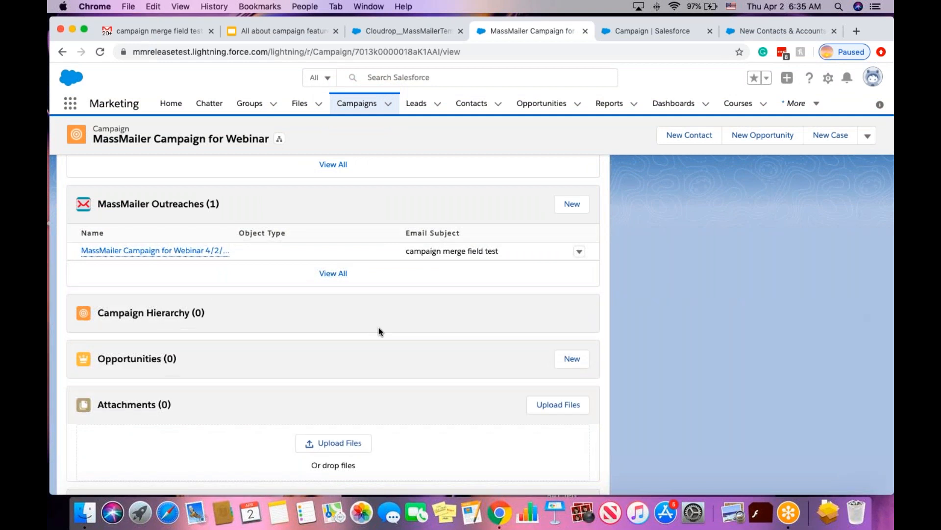
scroll(378, 328, "up", 2)
scroll(378, 327, "down", 6)
mouse_move(371, 387)
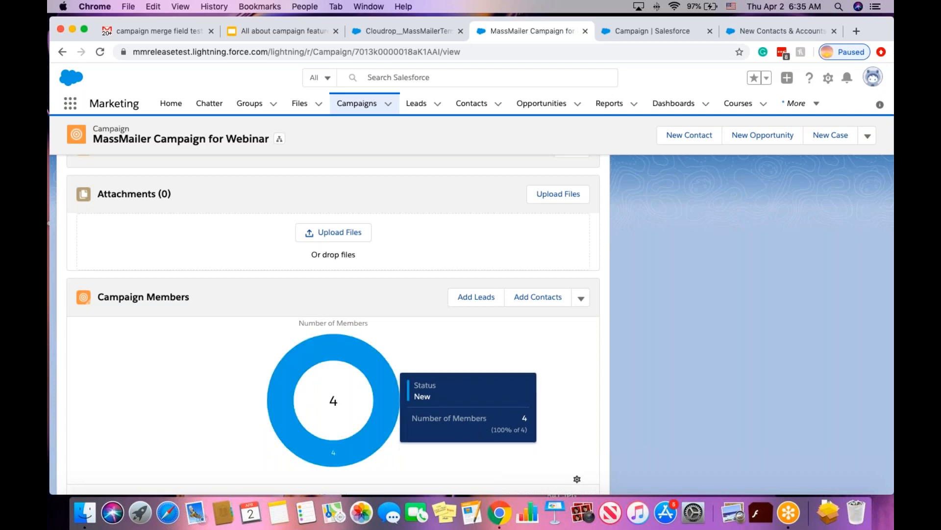
scroll(333, 324, "up", 10)
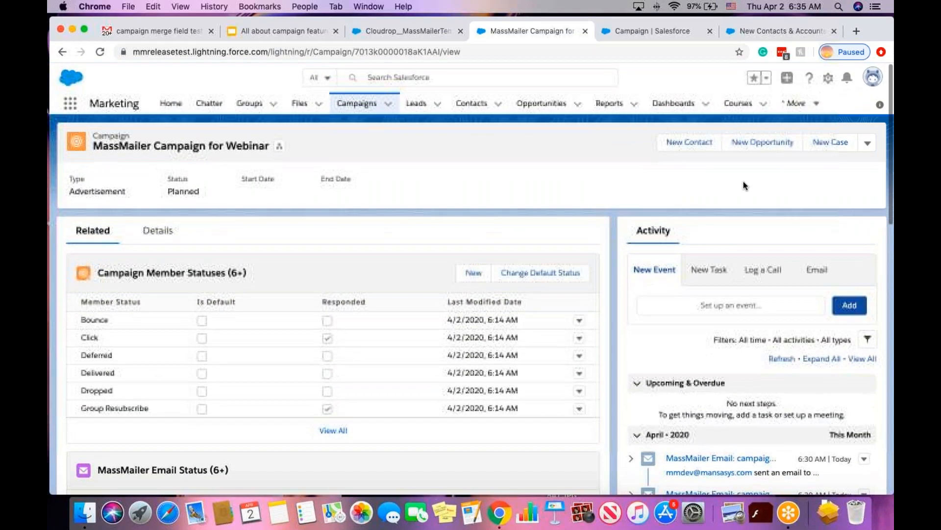
Start a MassMailer Clone of the webinar campaign from its actions list.
left_click(867, 145)
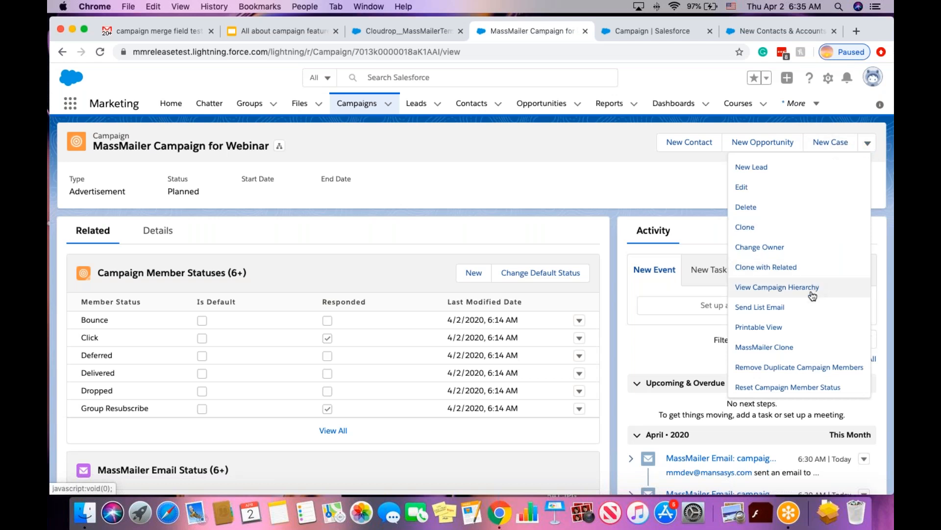
scroll(815, 295, "down", 2)
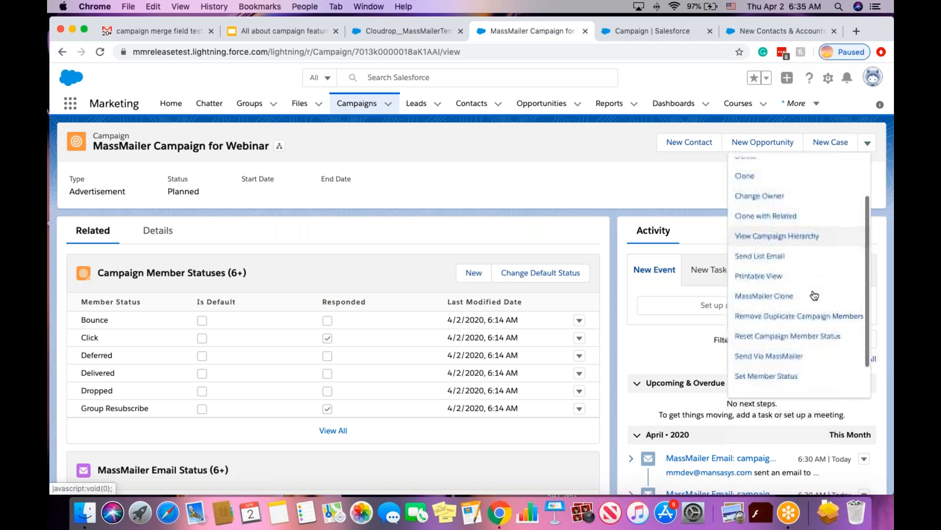
left_click(772, 294)
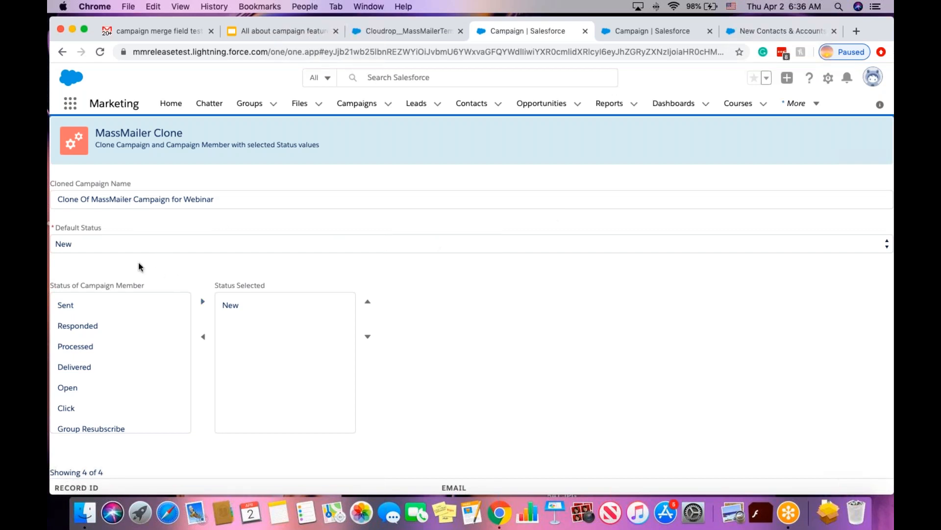
Review the 'Clone Of MassMailer Campaign for Webinar' form's fields and members, then cancel.
scroll(144, 222, "down", 3)
scroll(179, 241, "down", 2)
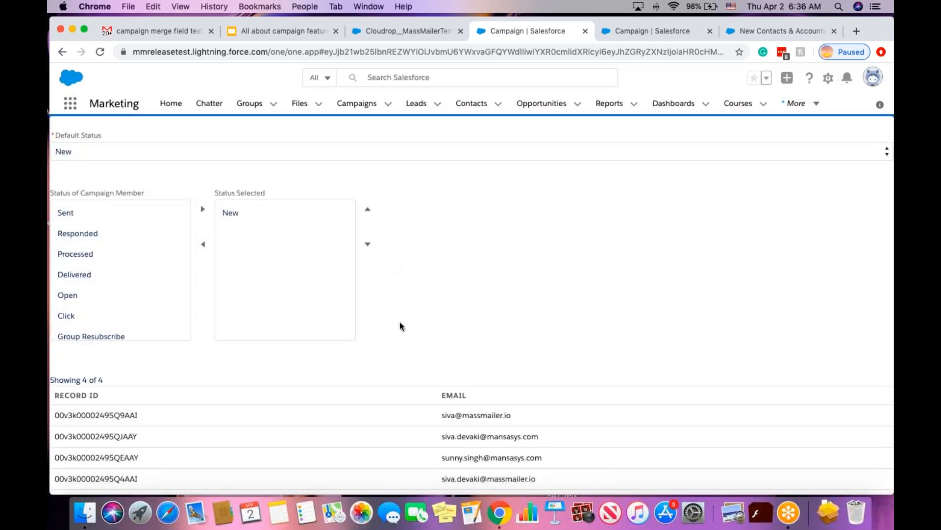
scroll(399, 323, "up", 2)
scroll(420, 325, "down", 3)
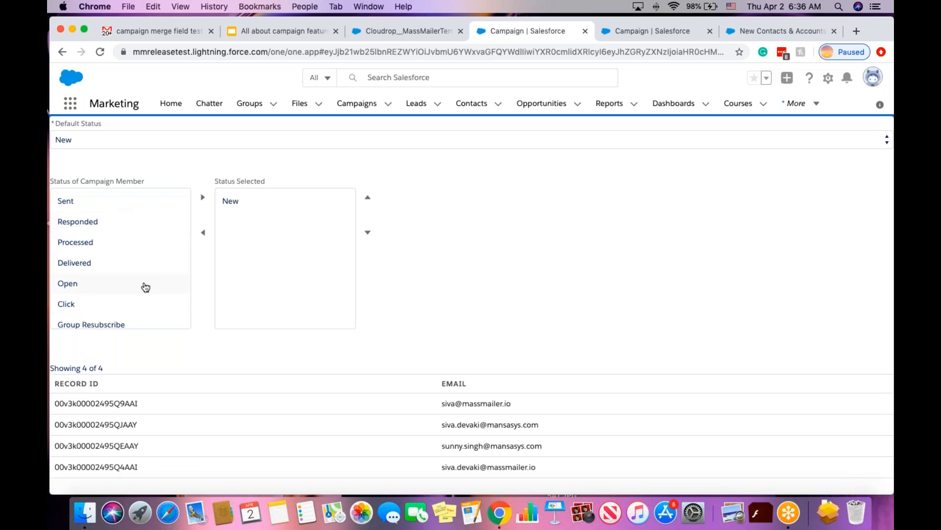
scroll(141, 267, "up", 4)
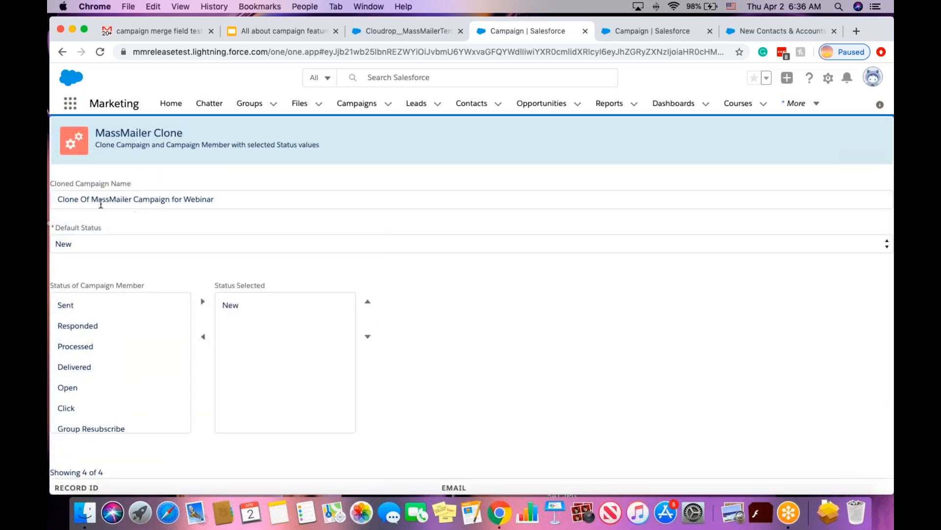
scroll(383, 311, "down", 2)
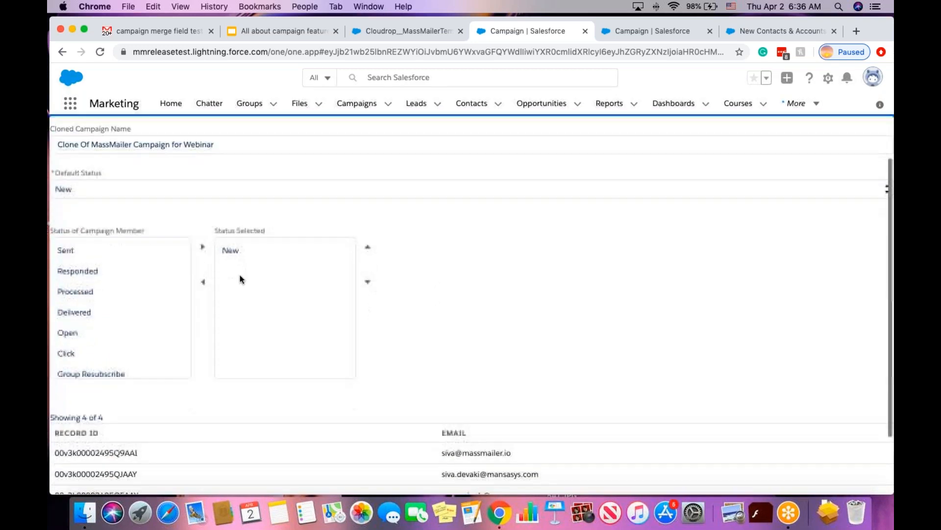
scroll(468, 314, "down", 3)
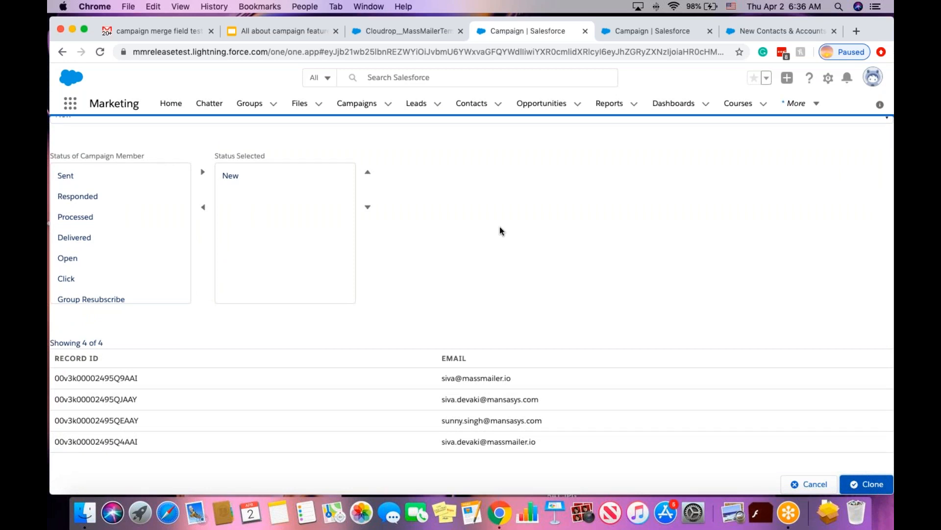
scroll(668, 222, "up", 5)
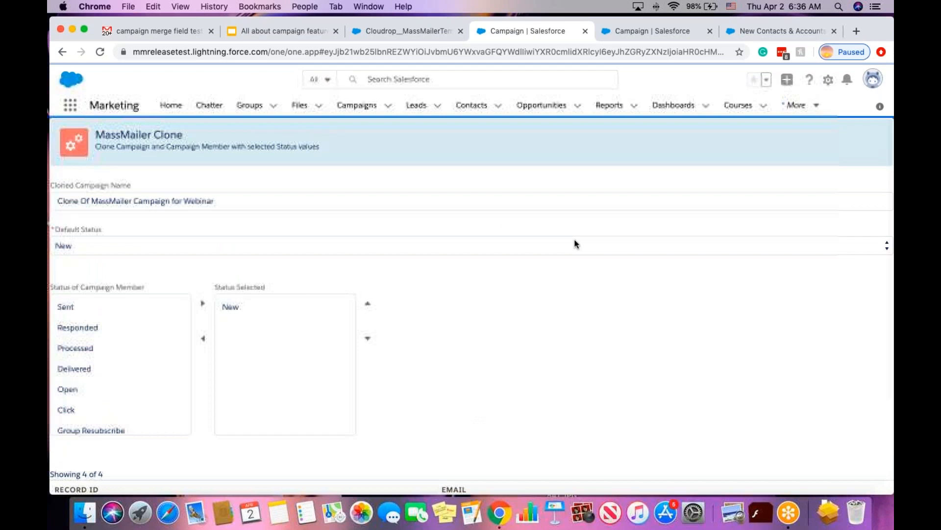
scroll(575, 240, "down", 4)
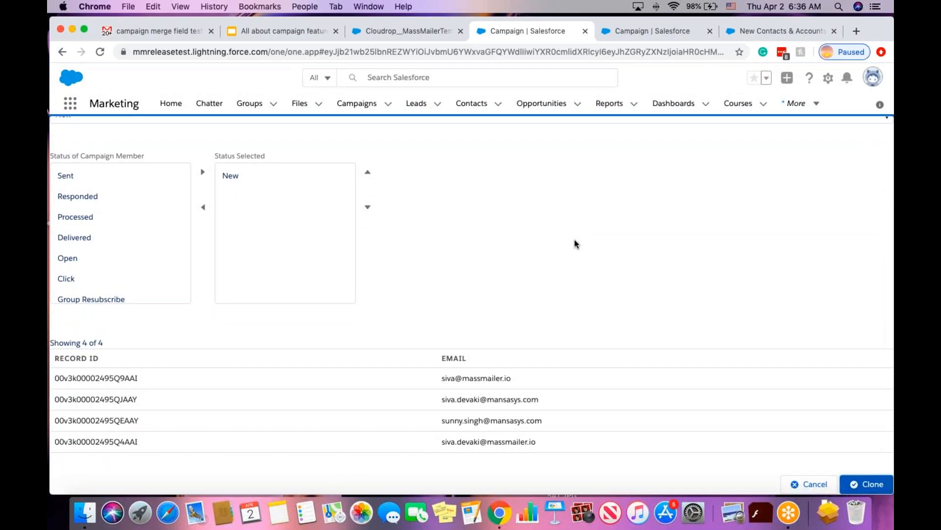
left_click(806, 485)
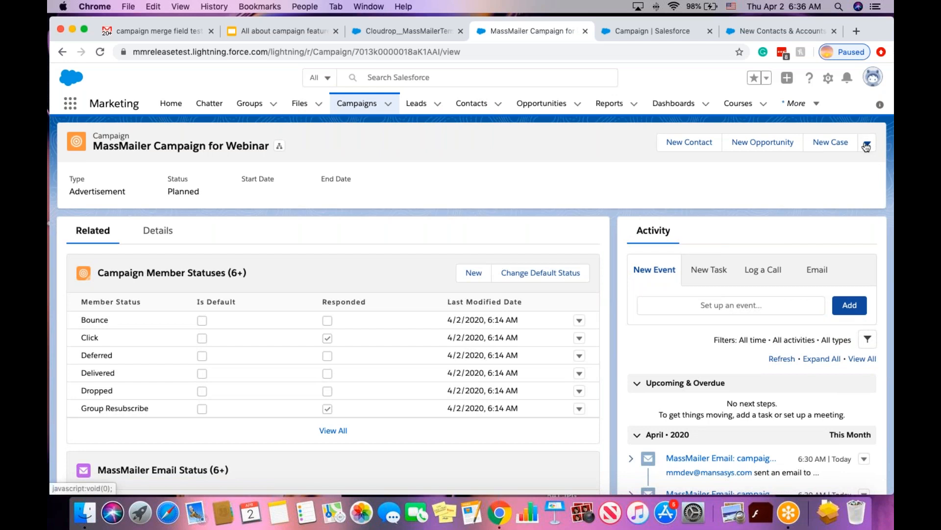
Scroll through the webinar campaign's actions list, including the MassMailer actions.
left_click(866, 145)
scroll(841, 284, "down", 3)
scroll(841, 284, "down", 3)
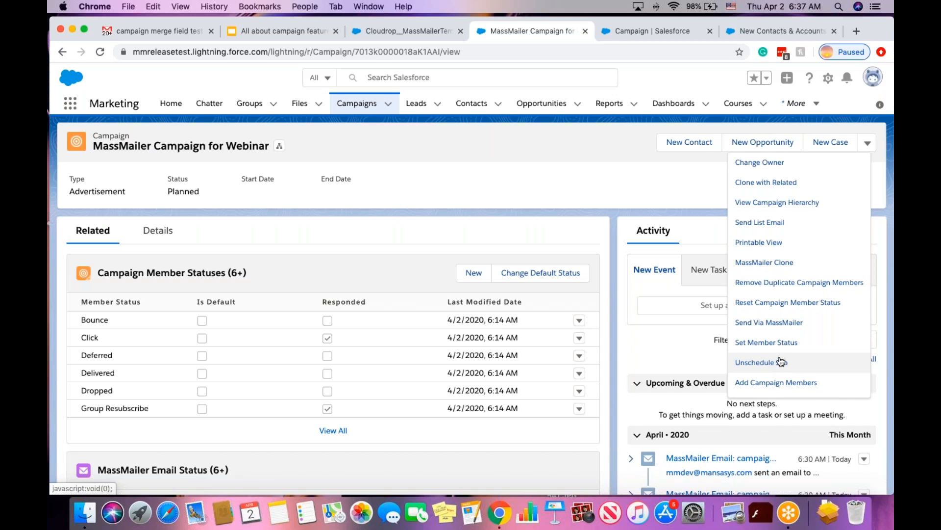
scroll(782, 366, "down", 2)
scroll(783, 358, "up", 1)
scroll(784, 358, "down", 1)
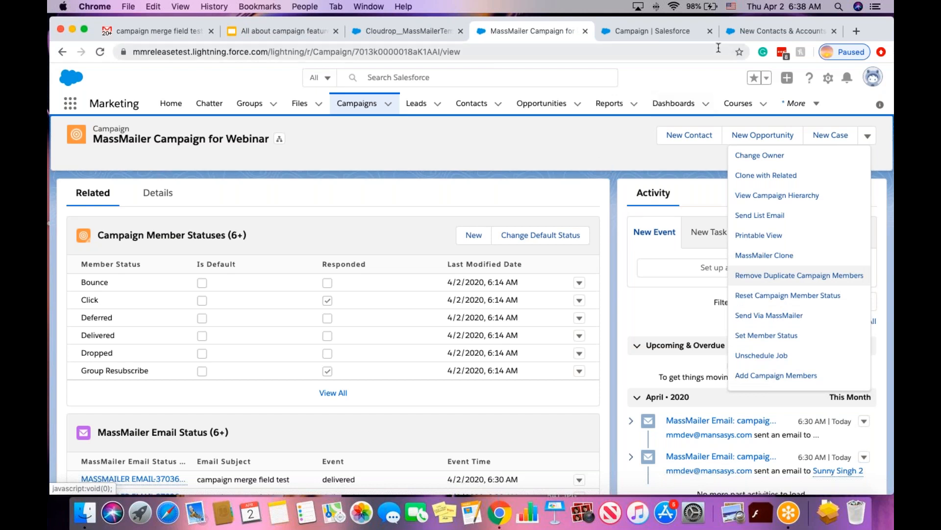
Review Campaign Layout buttons, Lightning actions and MassMailer Email Status and Outreaches related lists.
left_click(673, 33)
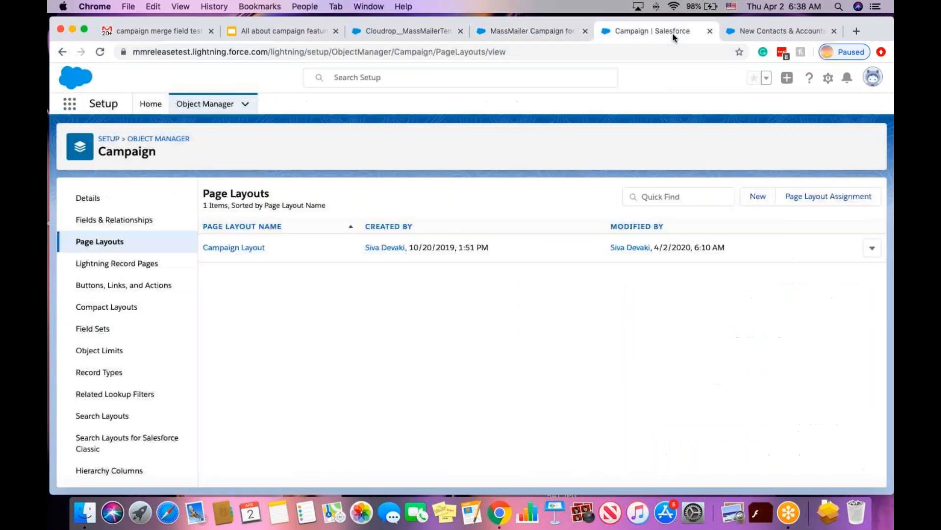
left_click(232, 248)
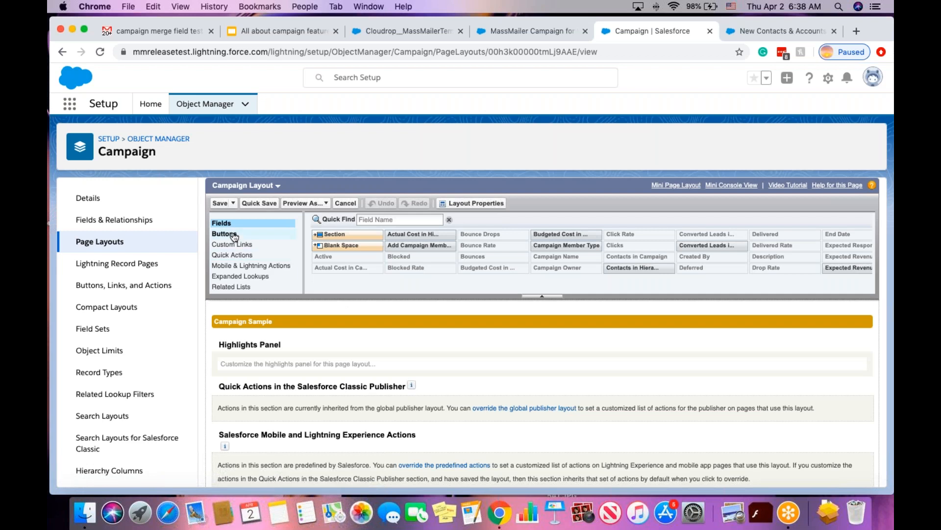
left_click(235, 235)
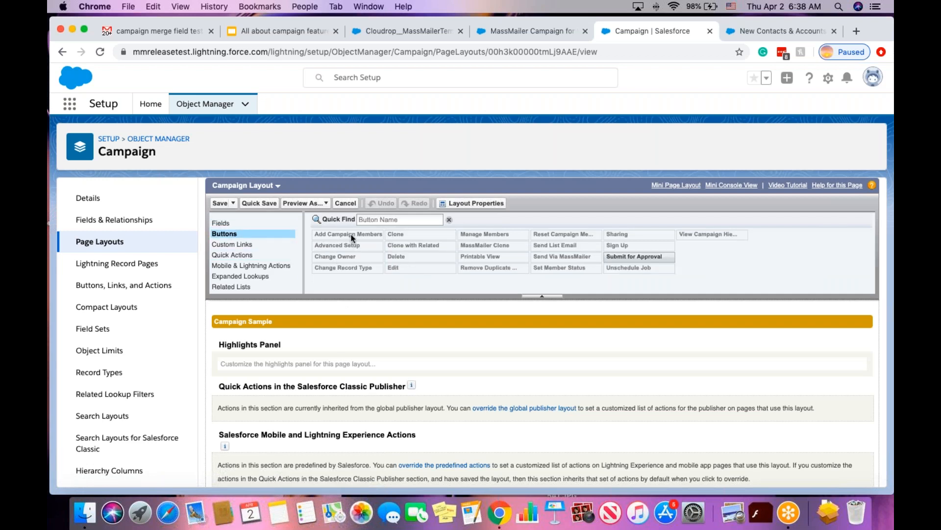
left_click(252, 268)
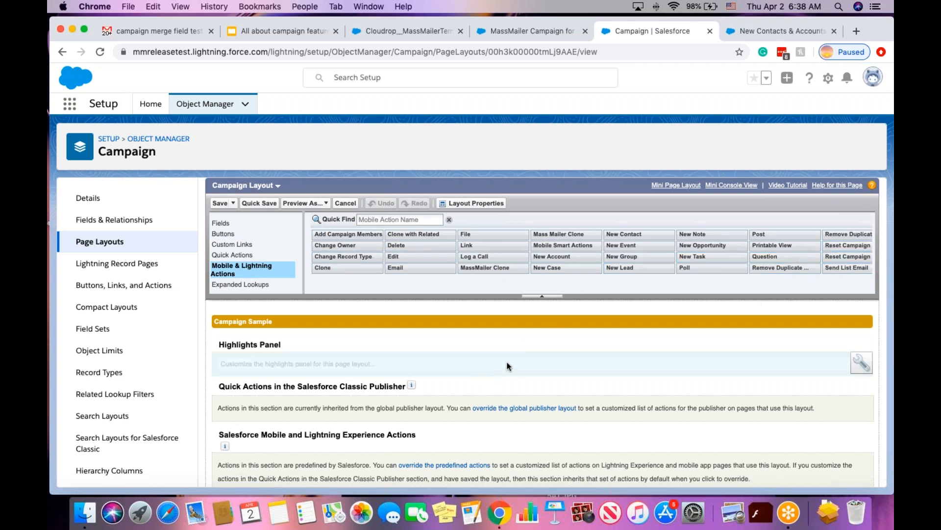
scroll(507, 366, "down", 2)
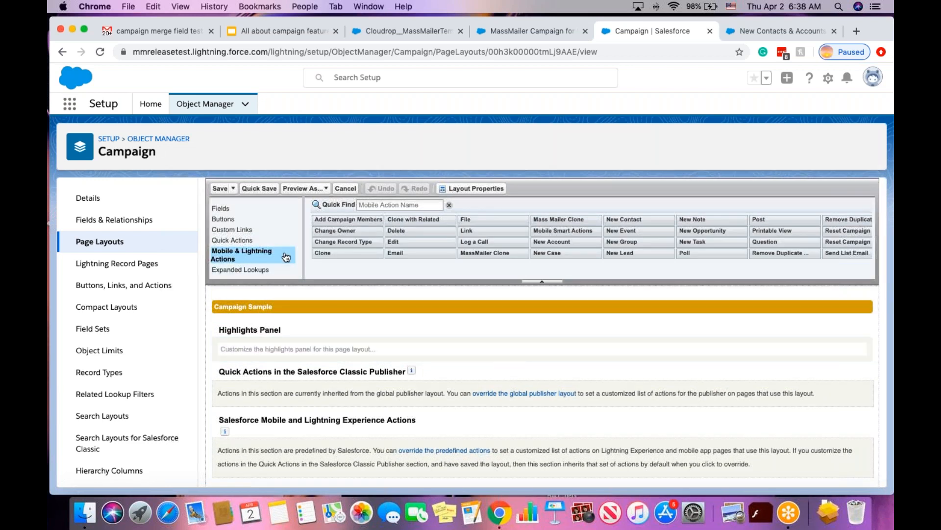
scroll(286, 257, "down", 2)
scroll(369, 283, "down", 10)
scroll(369, 283, "down", 5)
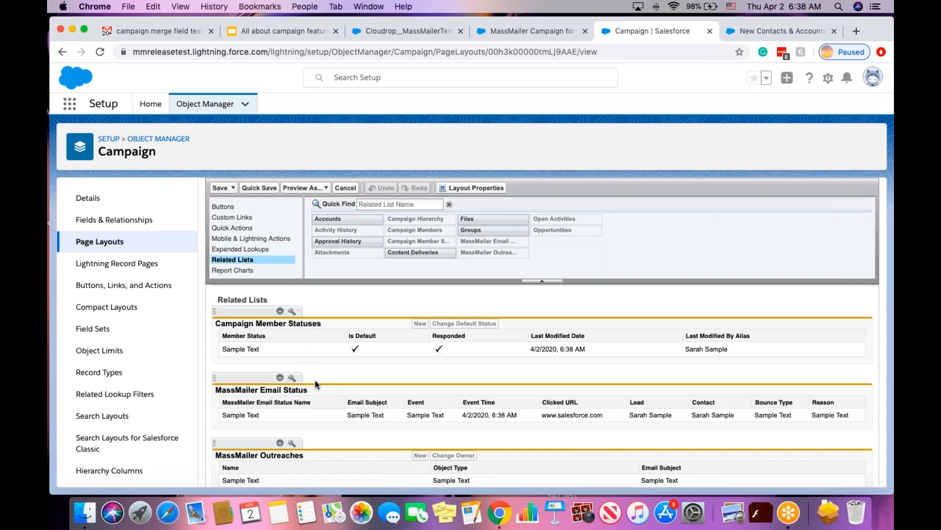
scroll(328, 374, "down", 2)
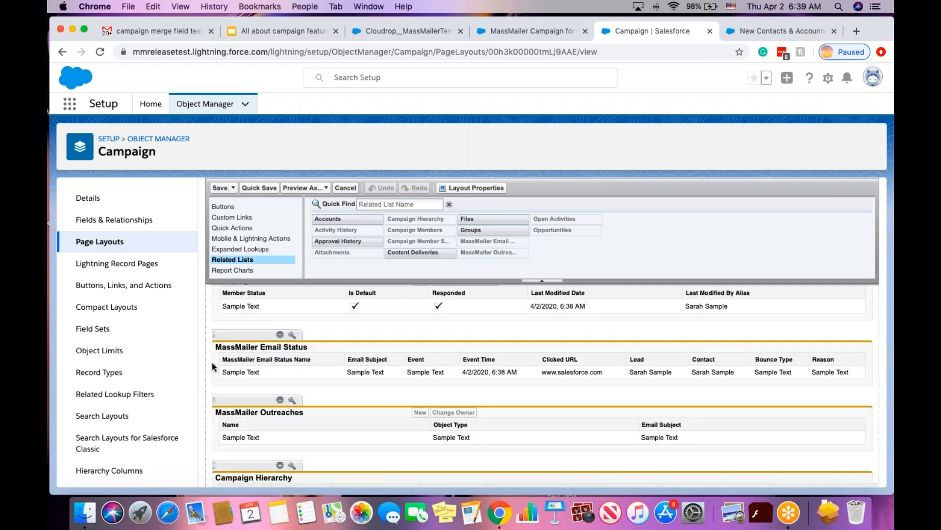
Open and review the Default Layout campaign search results layout.
left_click(102, 415)
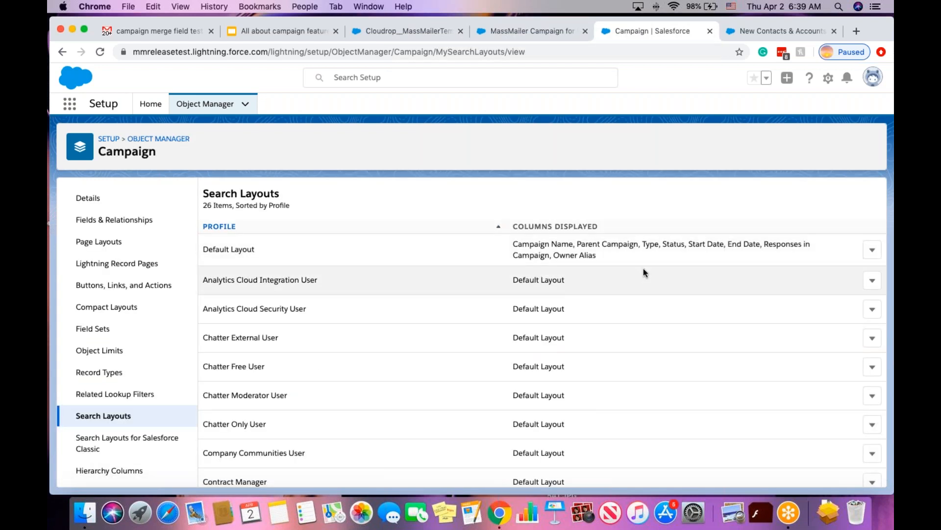
left_click(872, 250)
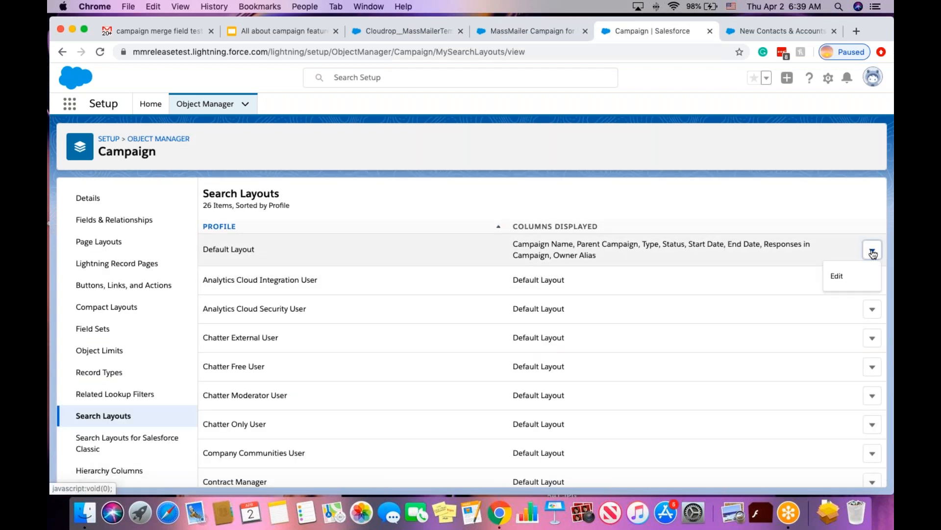
left_click(837, 275)
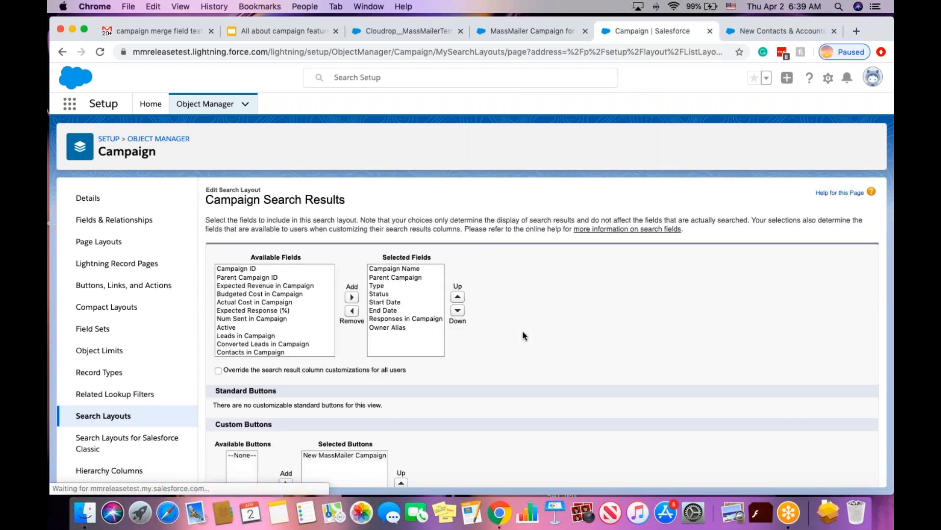
scroll(522, 336, "down", 2)
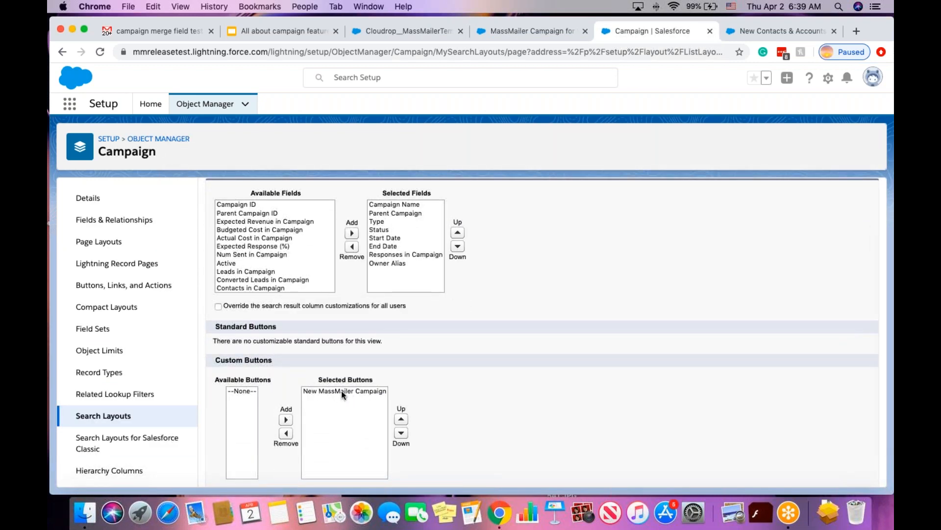
scroll(338, 390, "down", 1)
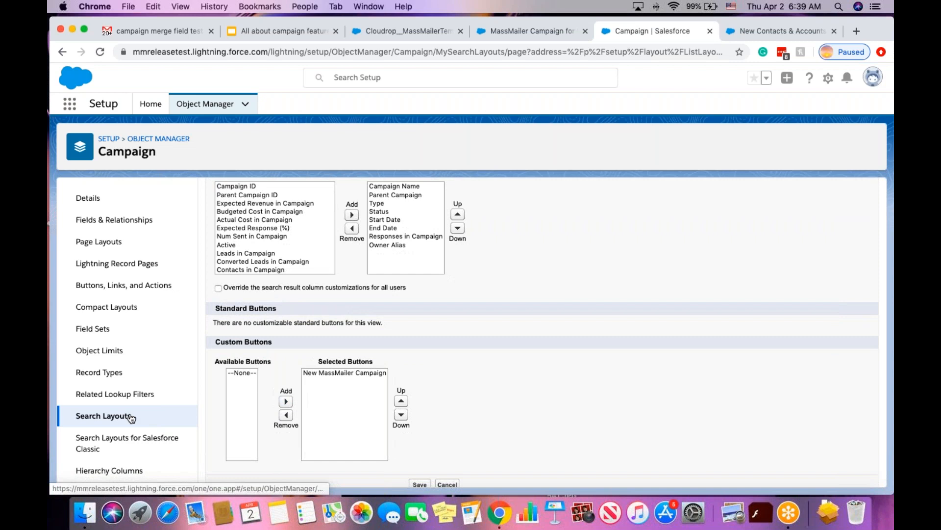
Edit the Classic Campaigns List View layout, showing New MassMailer Campaign among custom buttons.
left_click(114, 440)
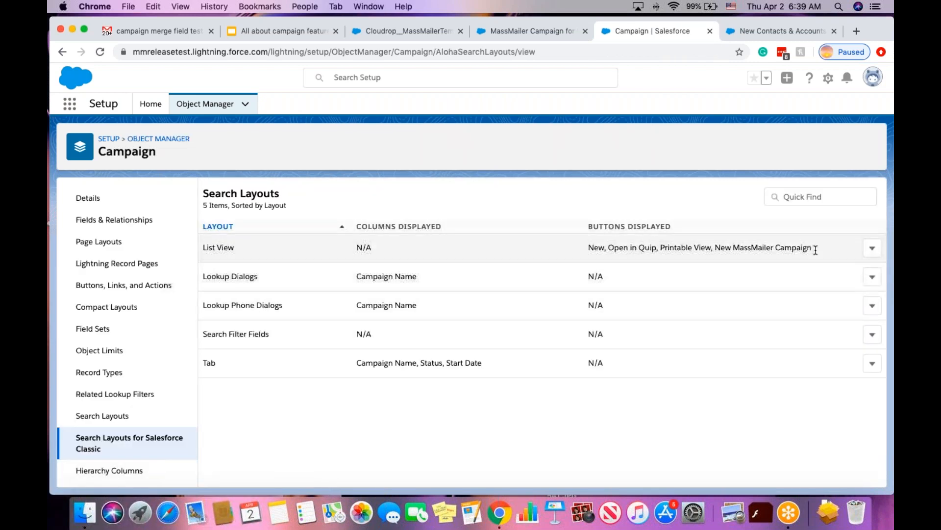
left_click(872, 248)
left_click(850, 275)
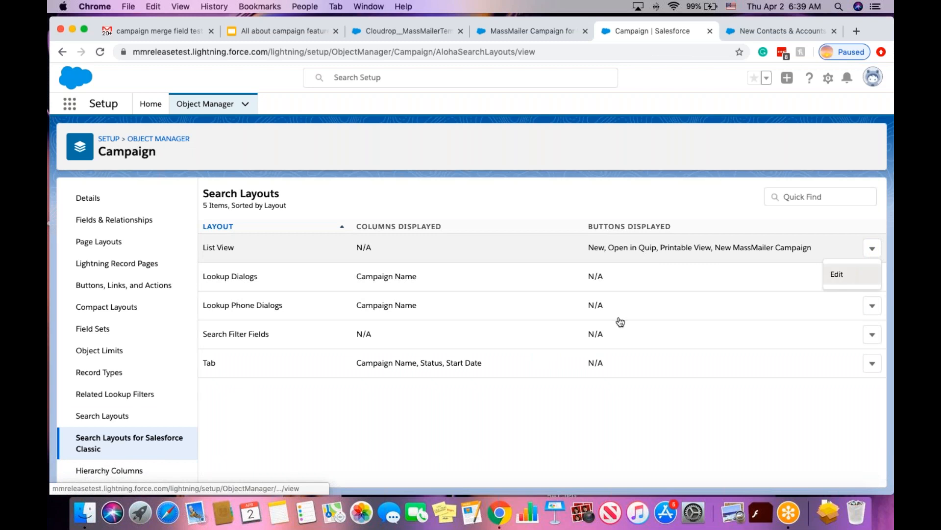
scroll(403, 345, "down", 2)
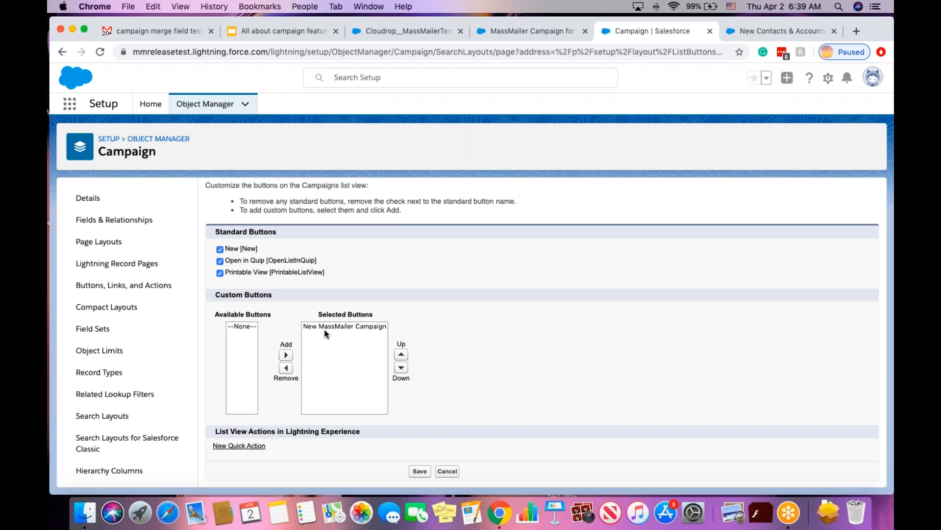
Review the webinar campaign's 6+ email statuses, 1 MassMailer outreach and members.
left_click(526, 32)
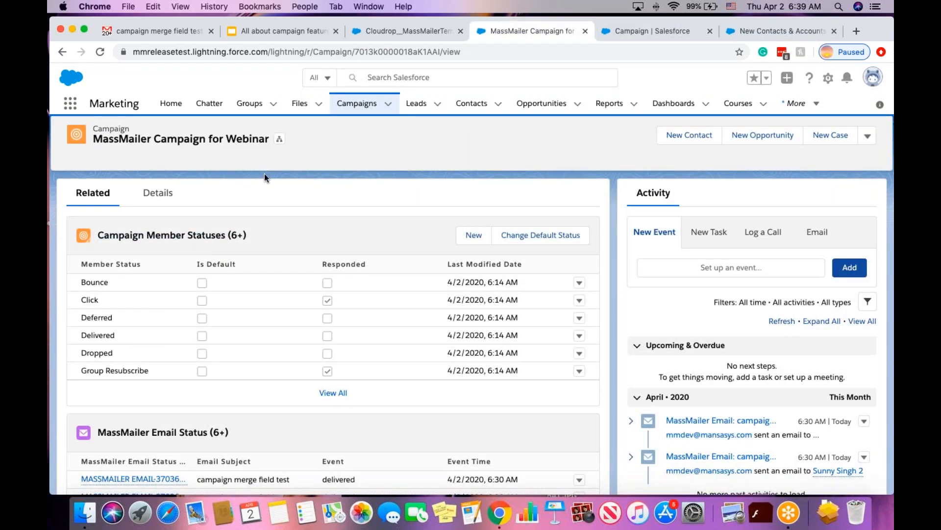
scroll(344, 314, "down", 3)
scroll(205, 286, "down", 3)
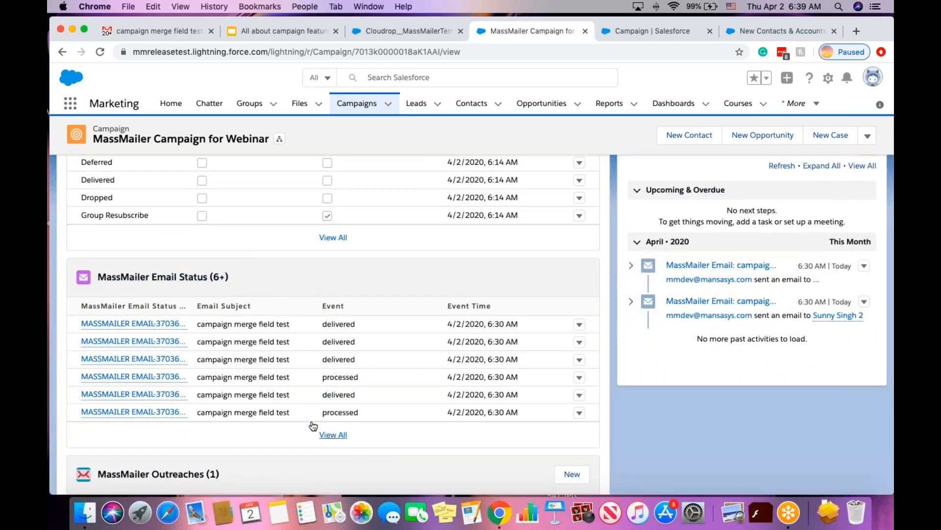
scroll(298, 401, "down", 5)
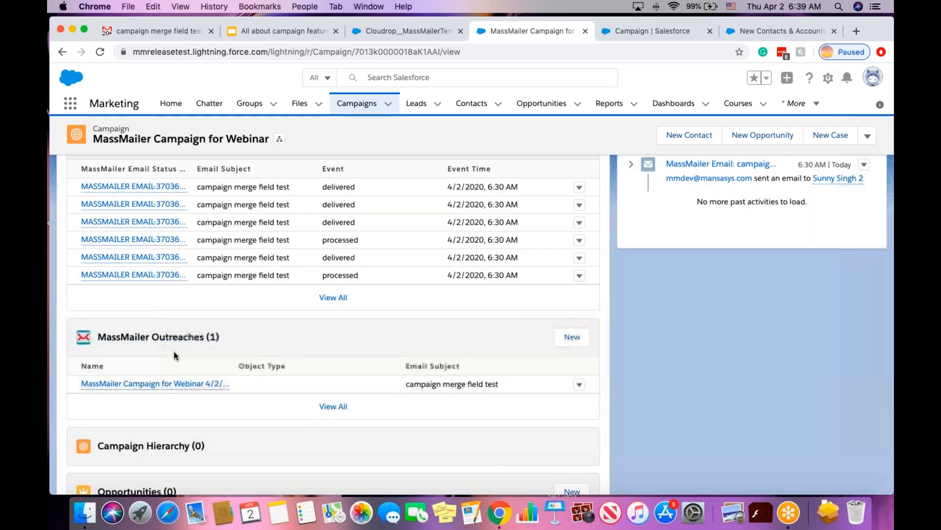
mouse_move(197, 391)
scroll(196, 390, "down", 5)
scroll(334, 324, "down", 3)
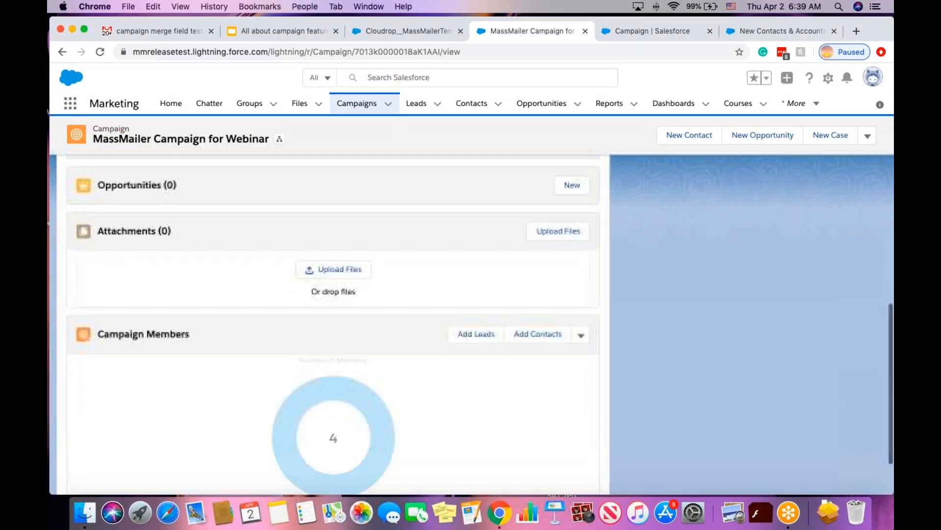
scroll(334, 323, "up", 6)
scroll(362, 311, "up", 8)
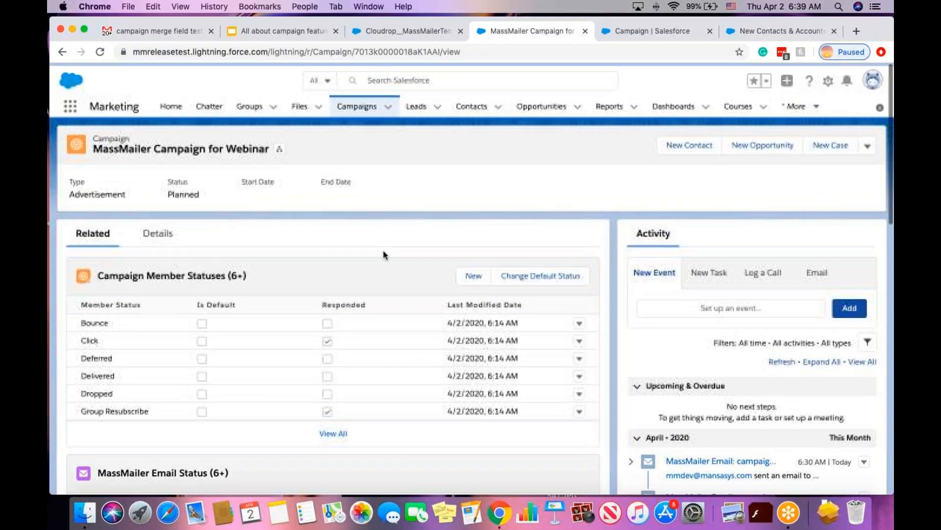
List the six reports in the MassMailer Reports folder under All Folders.
left_click(609, 105)
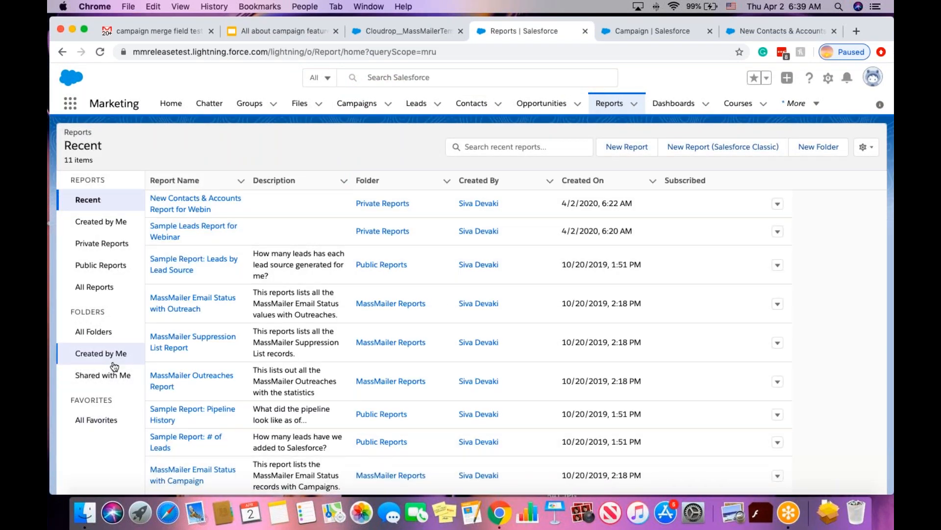
left_click(98, 336)
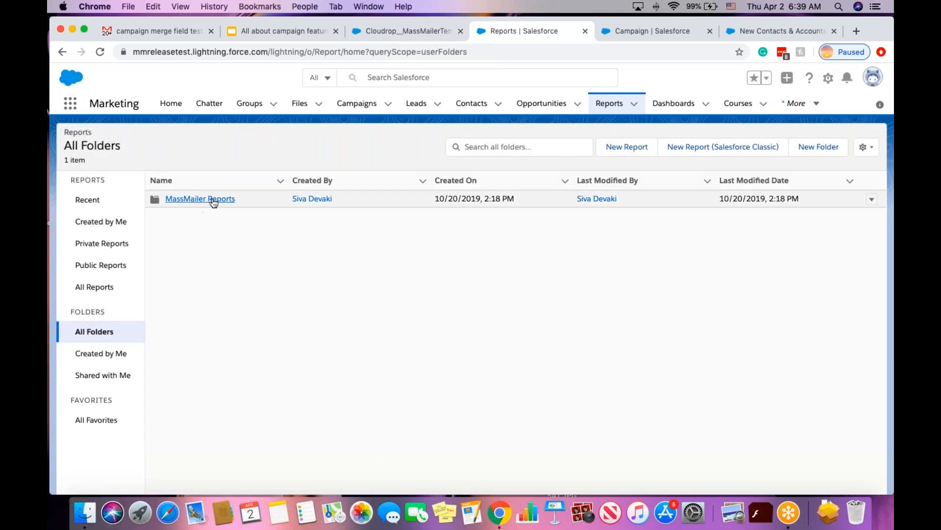
left_click(213, 201)
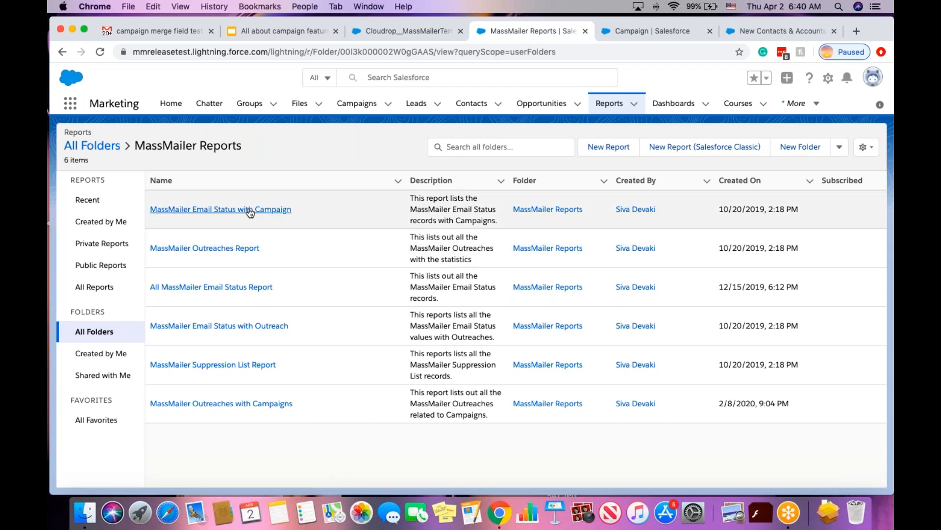
scroll(250, 211, "right", 1)
scroll(307, 286, "left", 1)
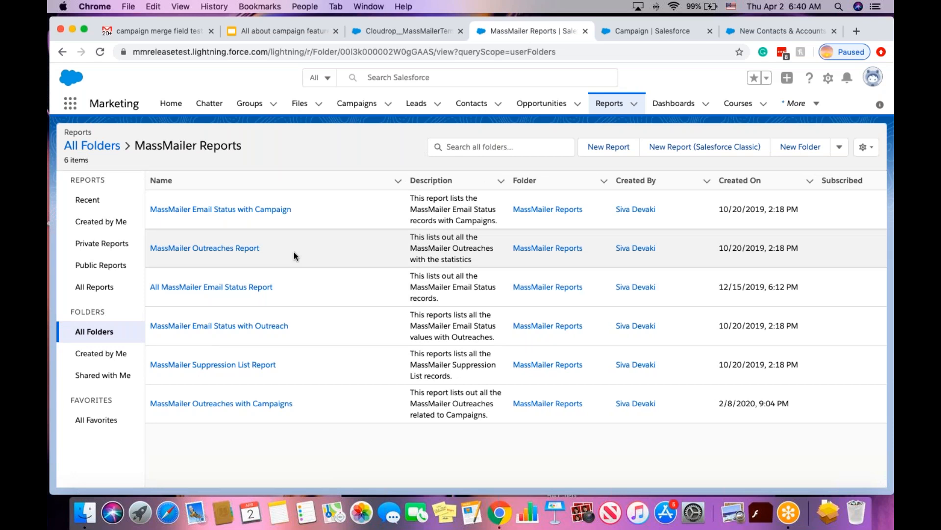
Open the MassMailer Email Status with Campaign report in the report builder.
left_click(249, 210)
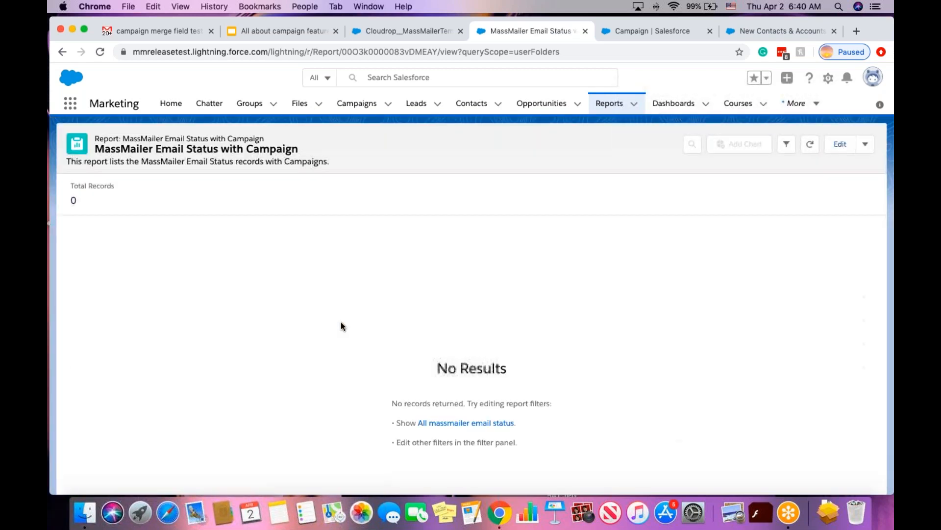
left_click(864, 146)
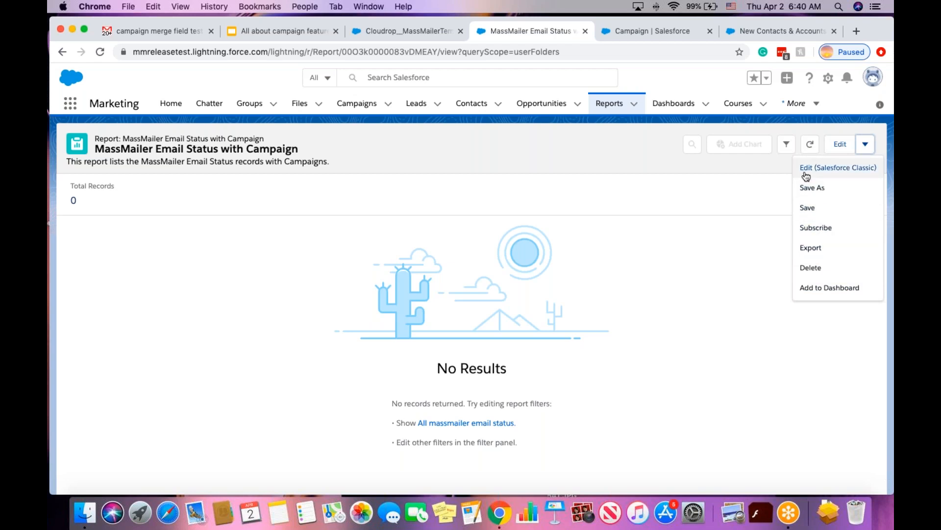
left_click(741, 197)
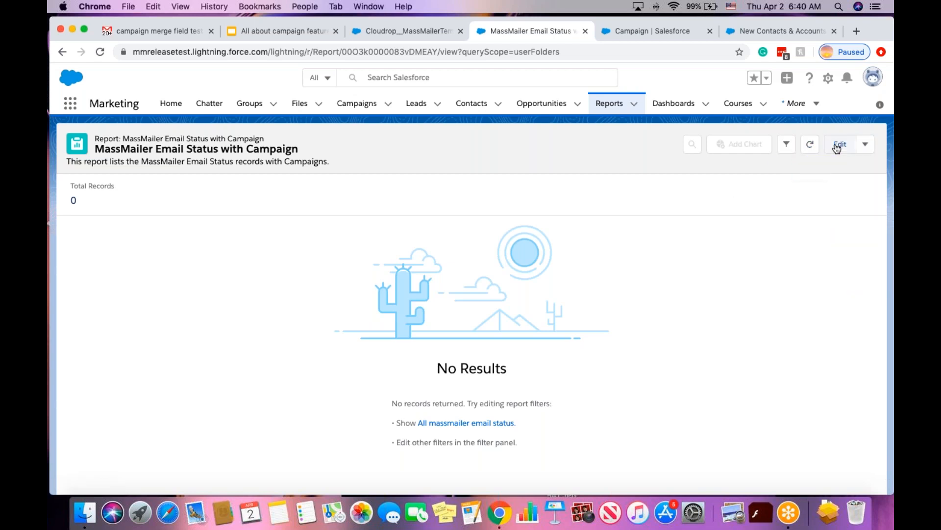
left_click(838, 145)
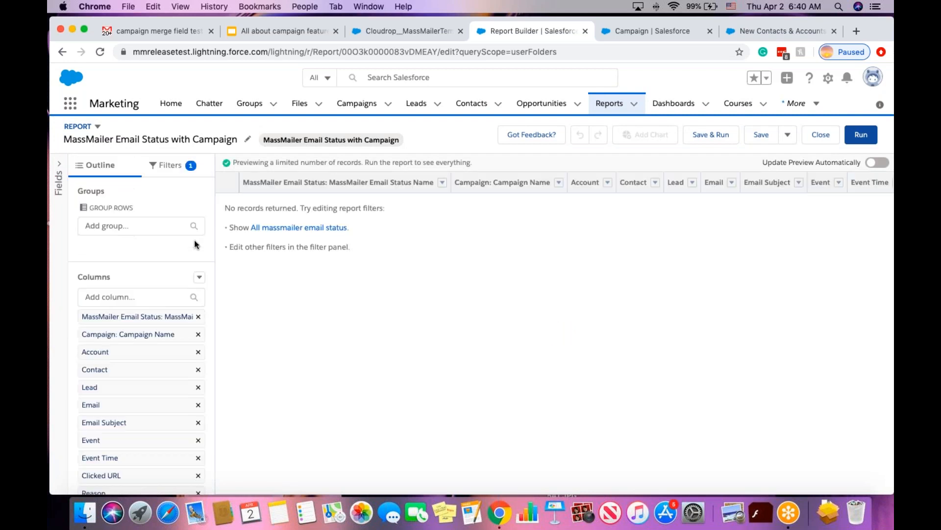
Set the Show Me filter to All massmailer email status, then save and run.
left_click(180, 168)
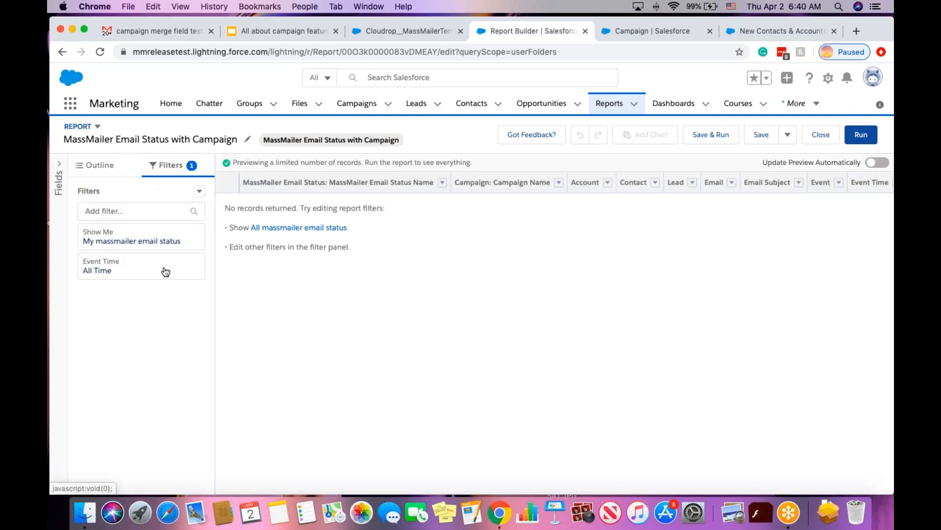
left_click(143, 240)
left_click(273, 245)
left_click(280, 304)
left_click(381, 268)
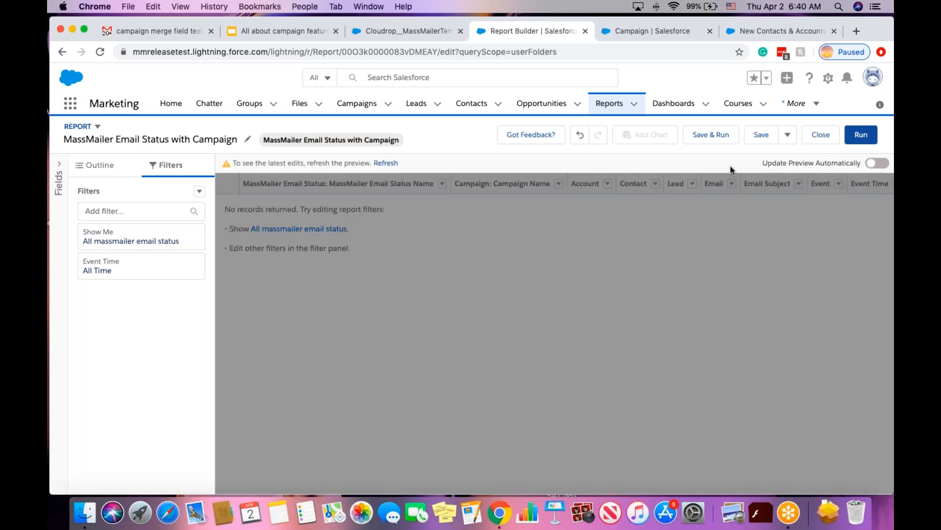
left_click(715, 137)
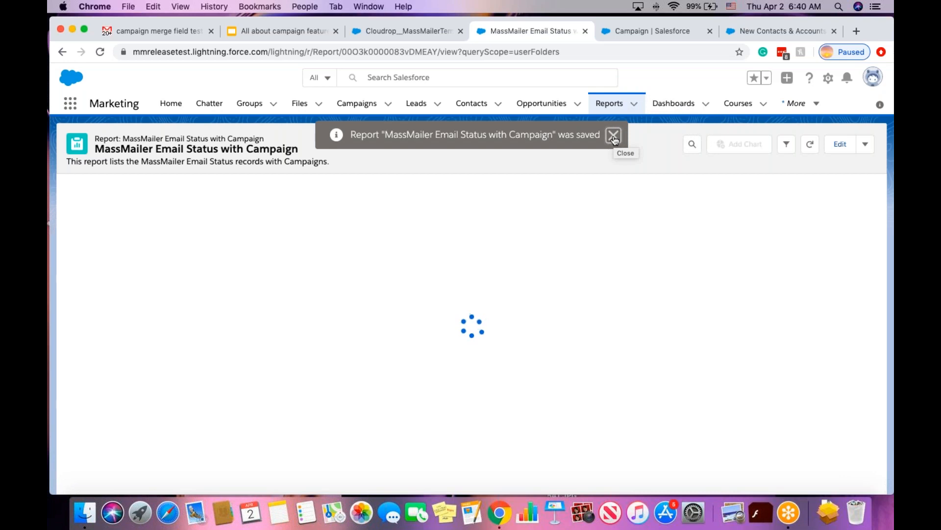
left_click(613, 137)
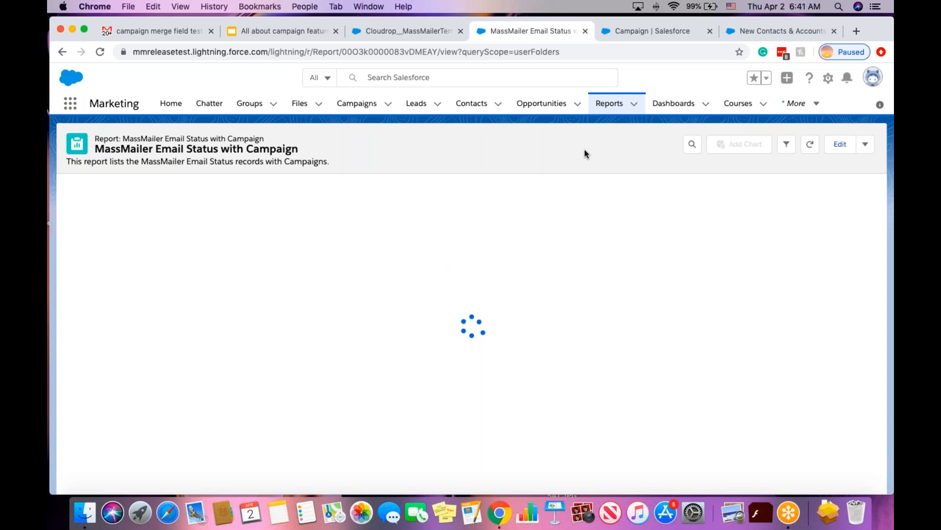
Open the MassMailer Outreaches with Campaigns report from the MassMailer Reports folder in a new tab.
left_click(609, 107, "super")
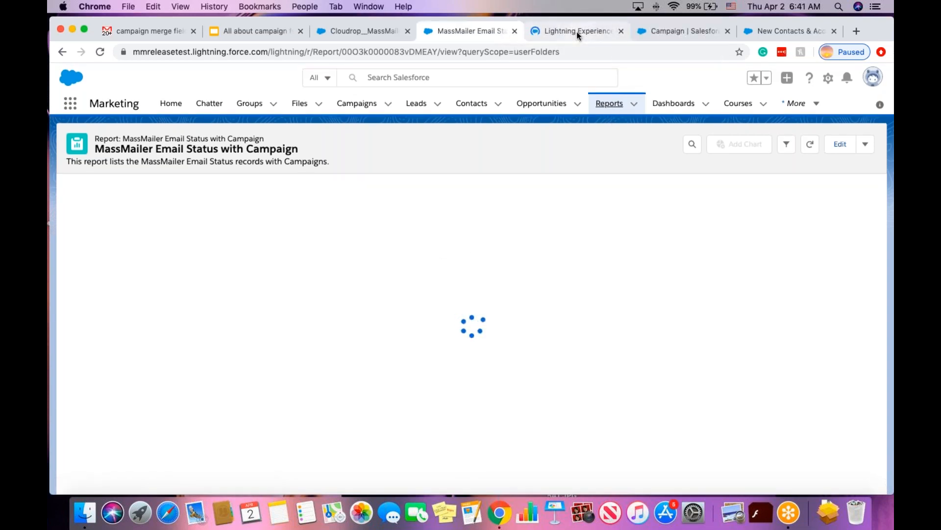
left_click(576, 32)
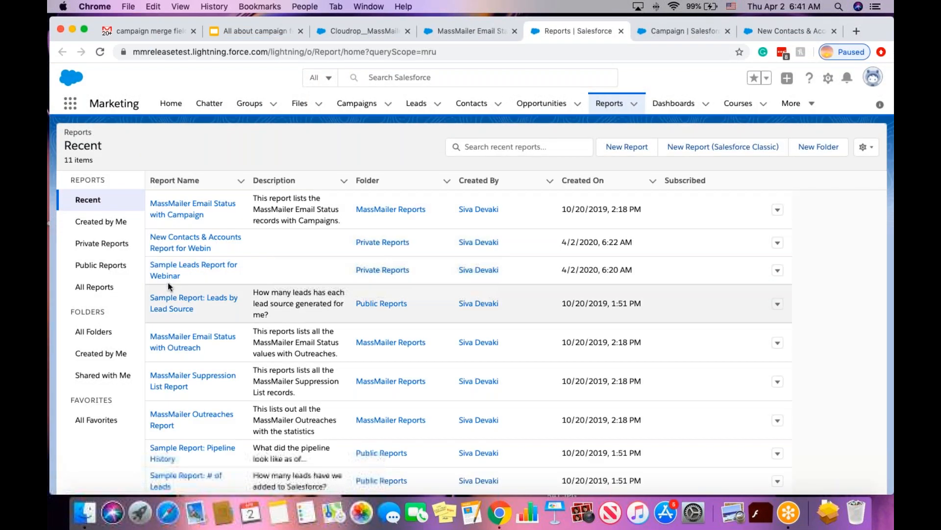
left_click(93, 332)
left_click(199, 200)
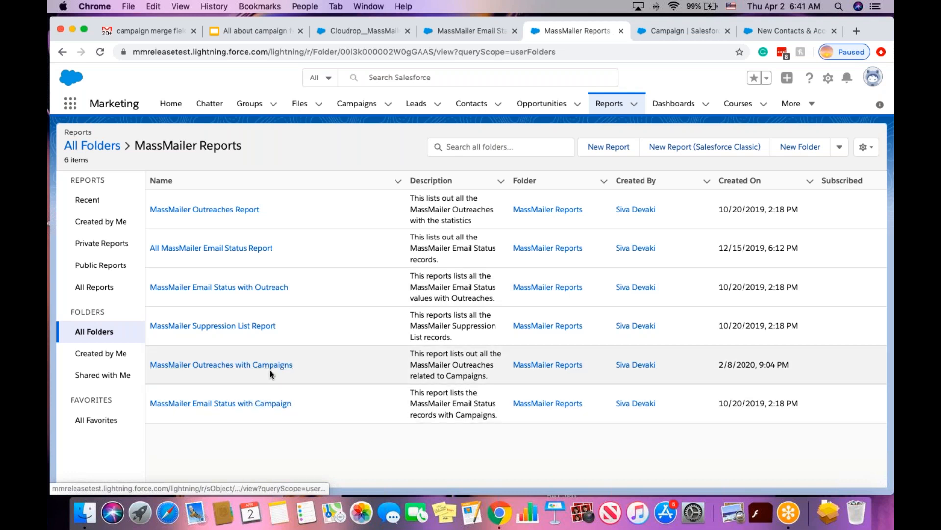
left_click(270, 363)
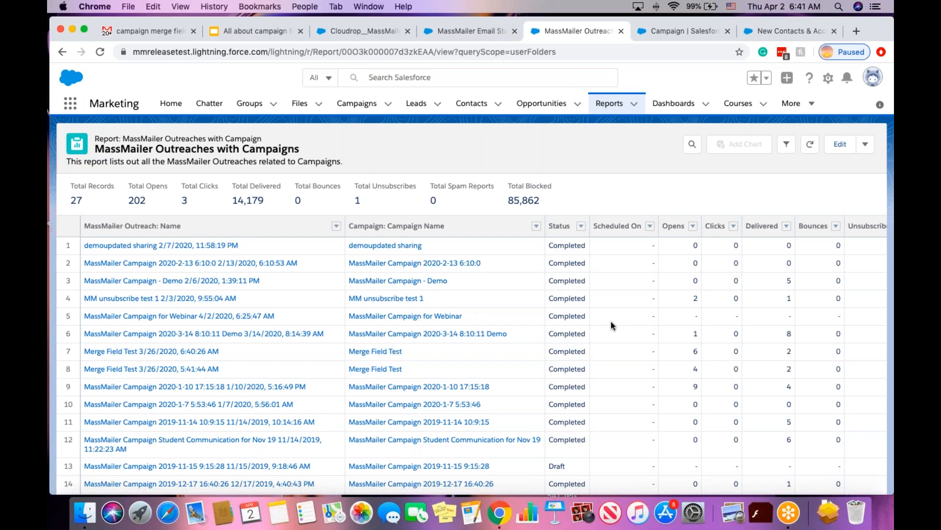
Scroll across the report's figures: 27 outreaches, 202 opens, 14,179 delivered.
scroll(611, 322, "right", 5)
scroll(686, 279, "right", 3)
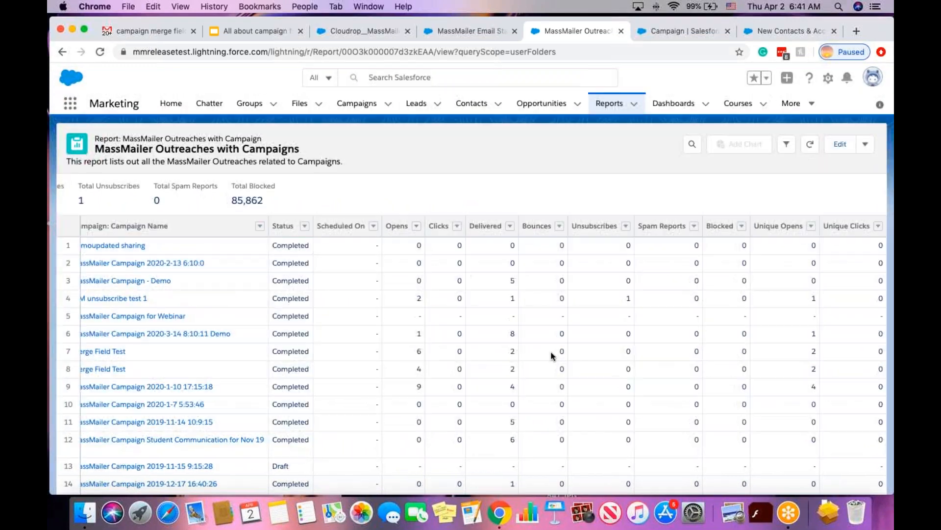
left_click(479, 32)
left_click(584, 31)
Present slide 3, 'We are here to help!', of 'All about campaign feature in MassMailer' full screen.
left_click(239, 33)
left_click(150, 284)
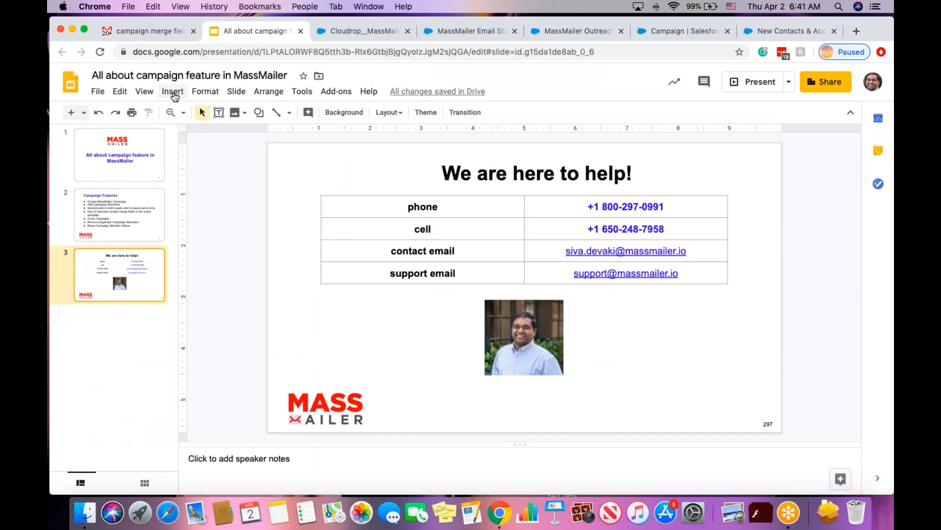
left_click(144, 91)
left_click(164, 118)
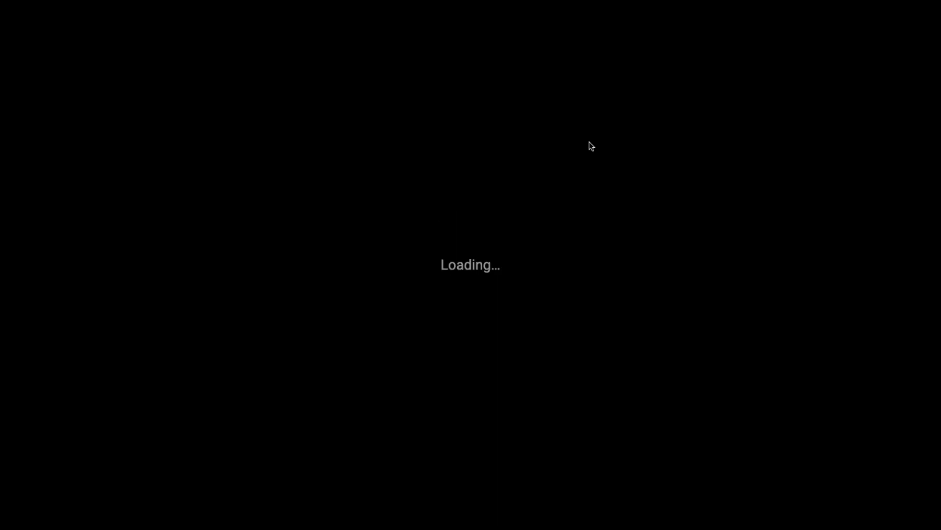